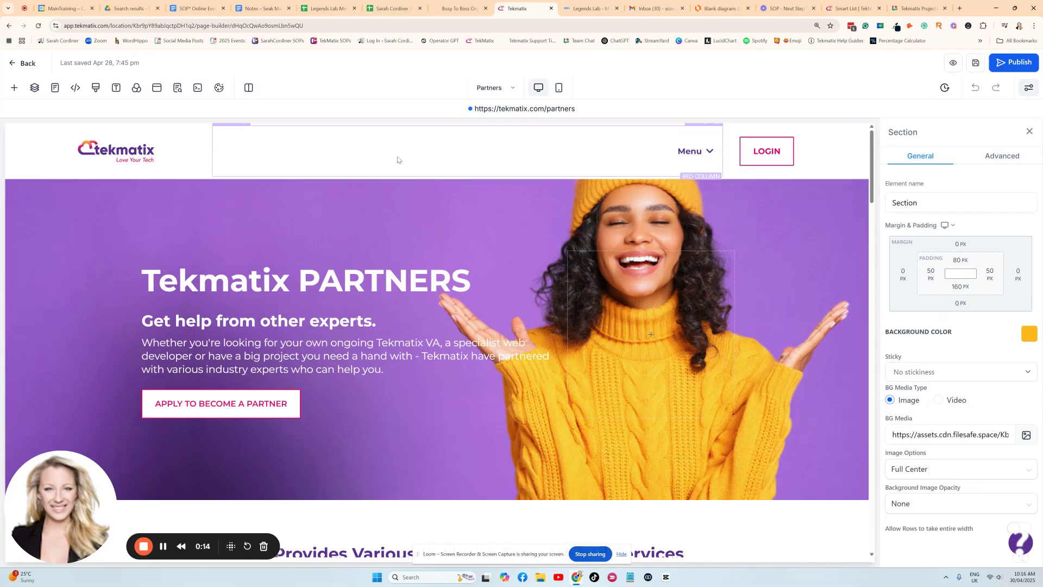
# Compare the Partners page between desktop and mobile mode, examining which hero sections each layout shows
pyautogui.scroll(-15, 468, 224)
pyautogui.scroll(-20, 489, 231)
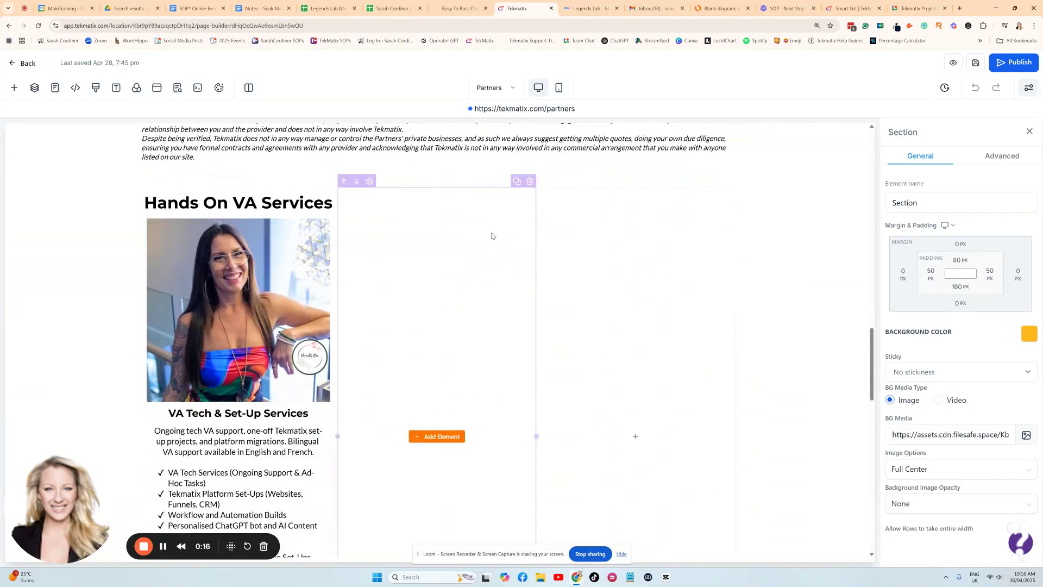
pyautogui.scroll(20, 494, 245)
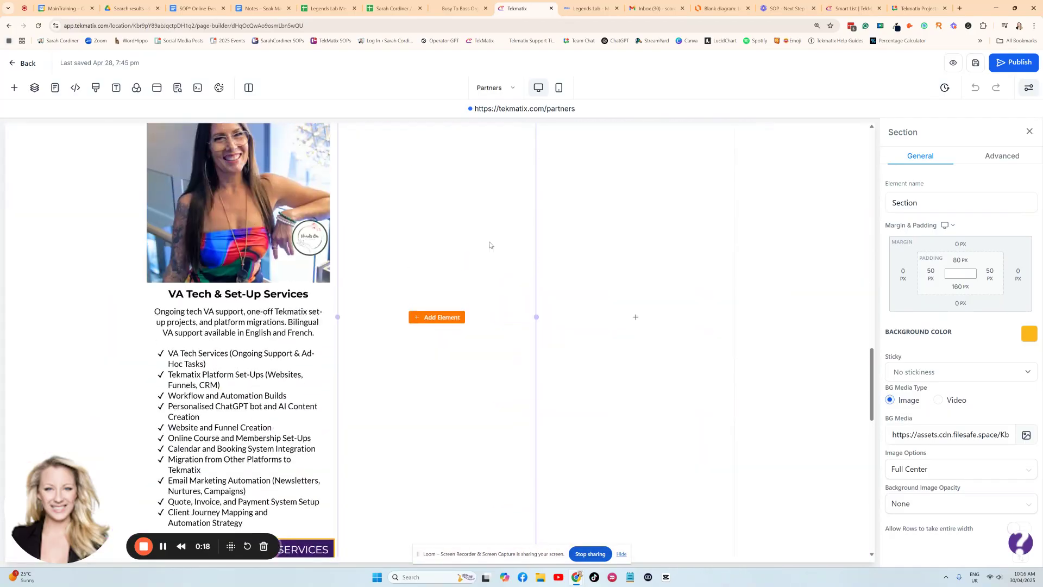
pyautogui.scroll(4, 520, 229)
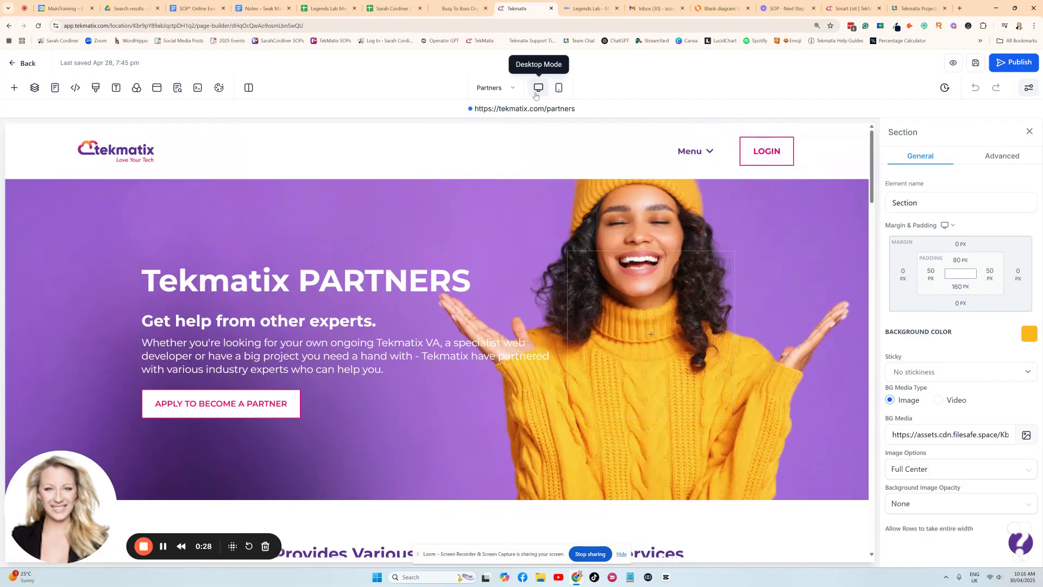
pyautogui.click(560, 91)
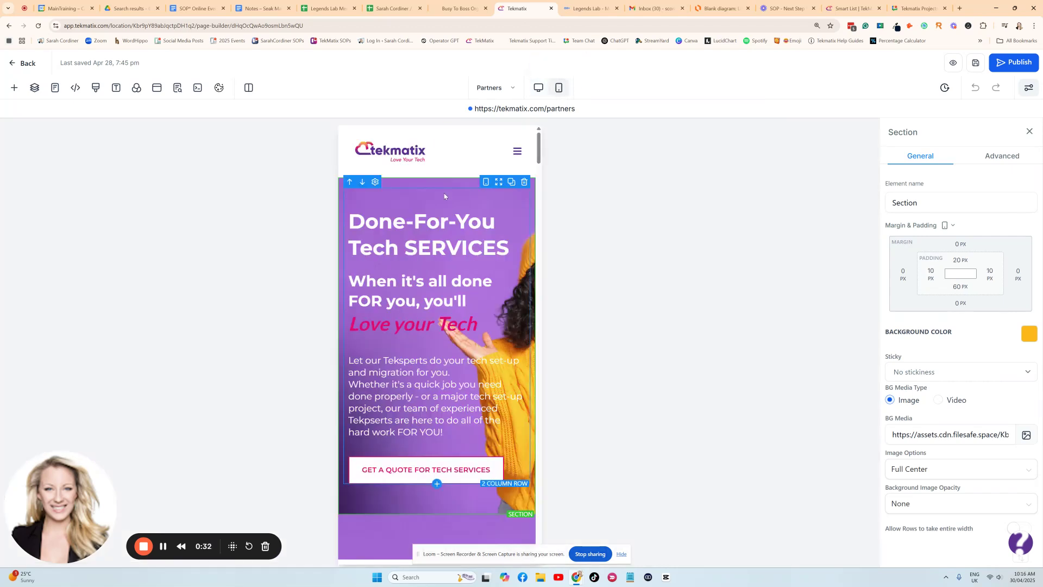
pyautogui.click(539, 88)
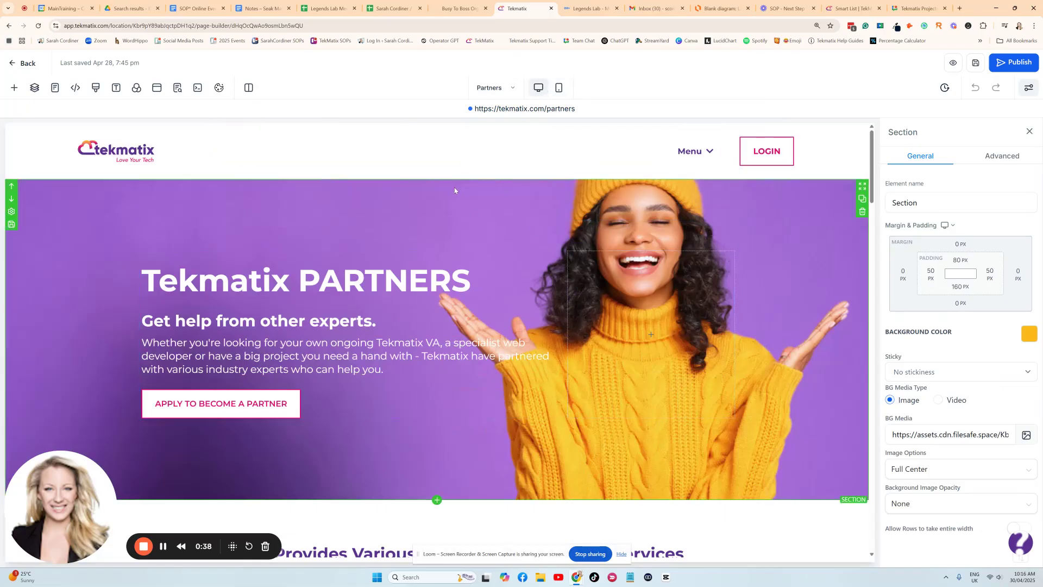
pyautogui.click(560, 89)
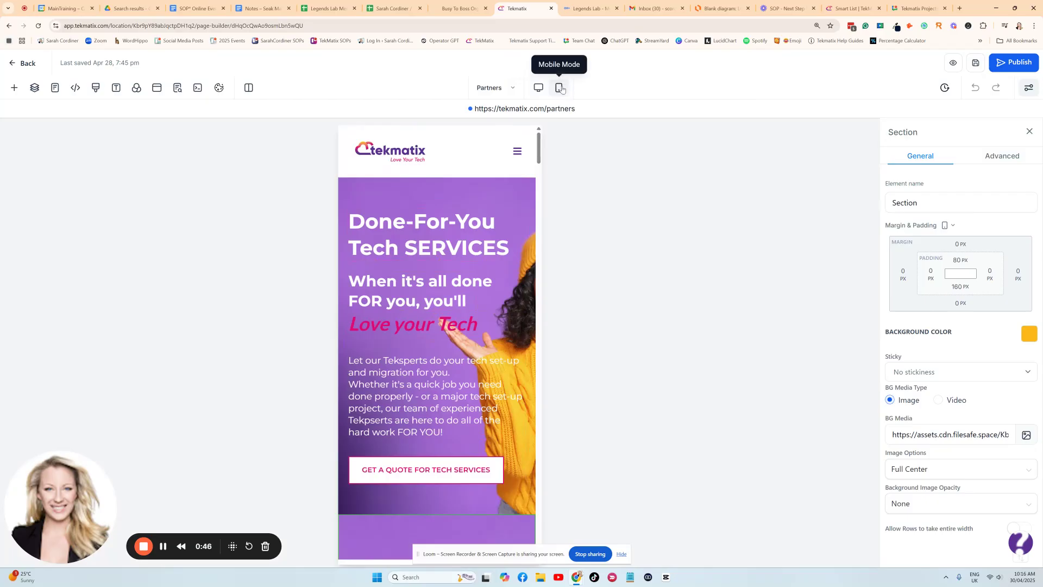
pyautogui.click(452, 187)
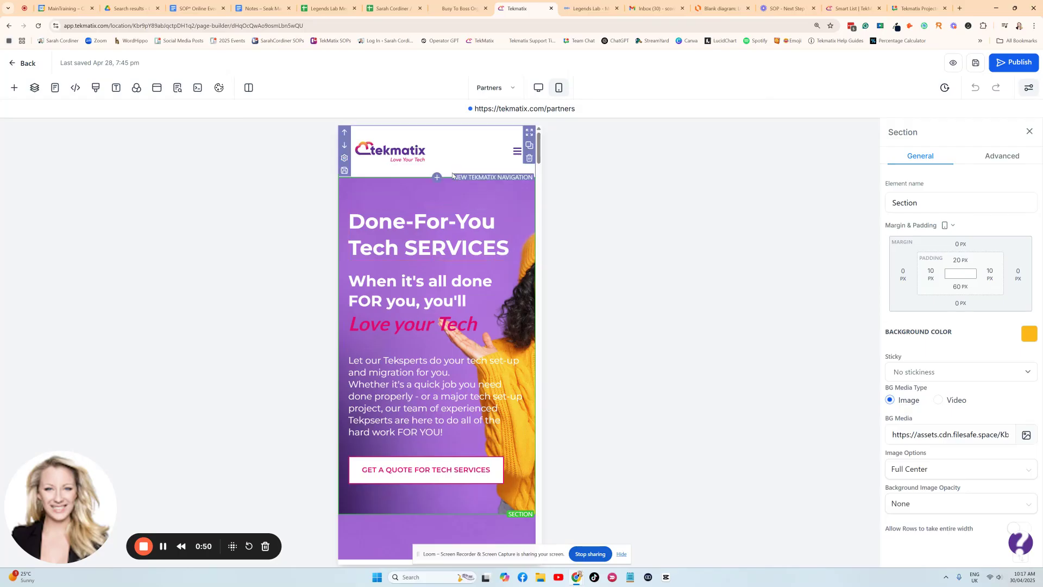
pyautogui.click(538, 90)
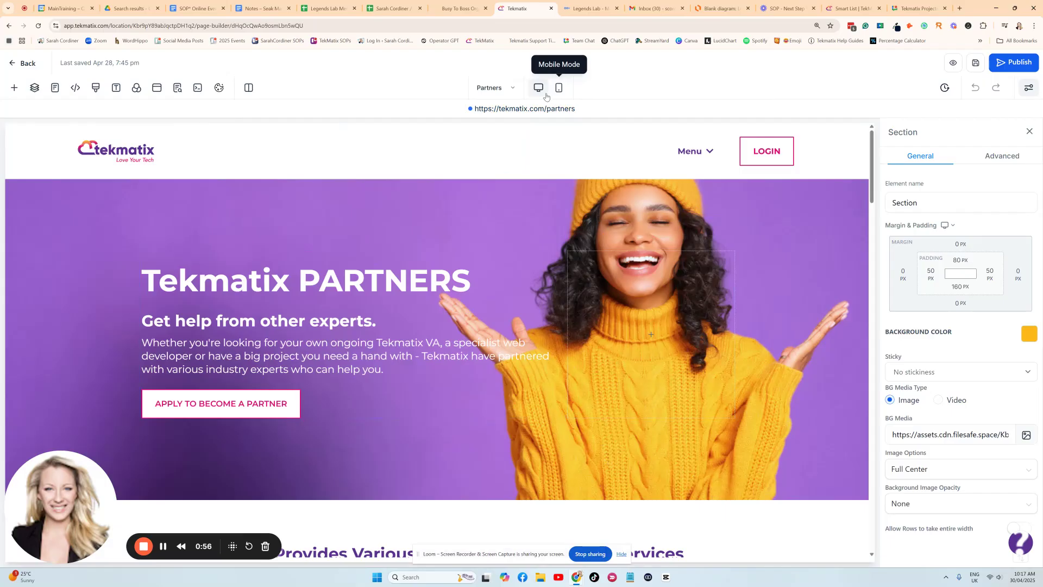
pyautogui.click(559, 88)
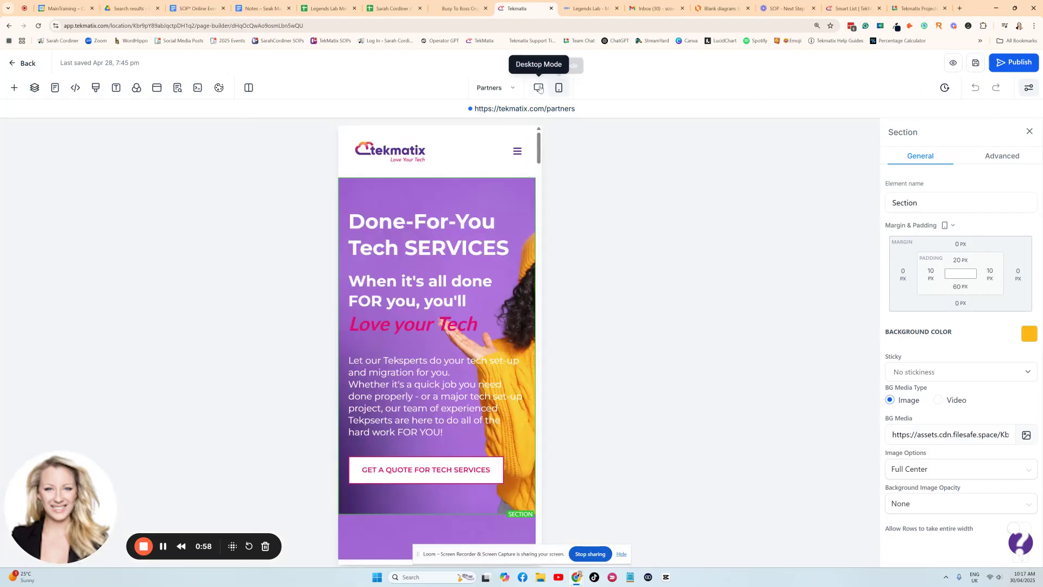
pyautogui.click(540, 89)
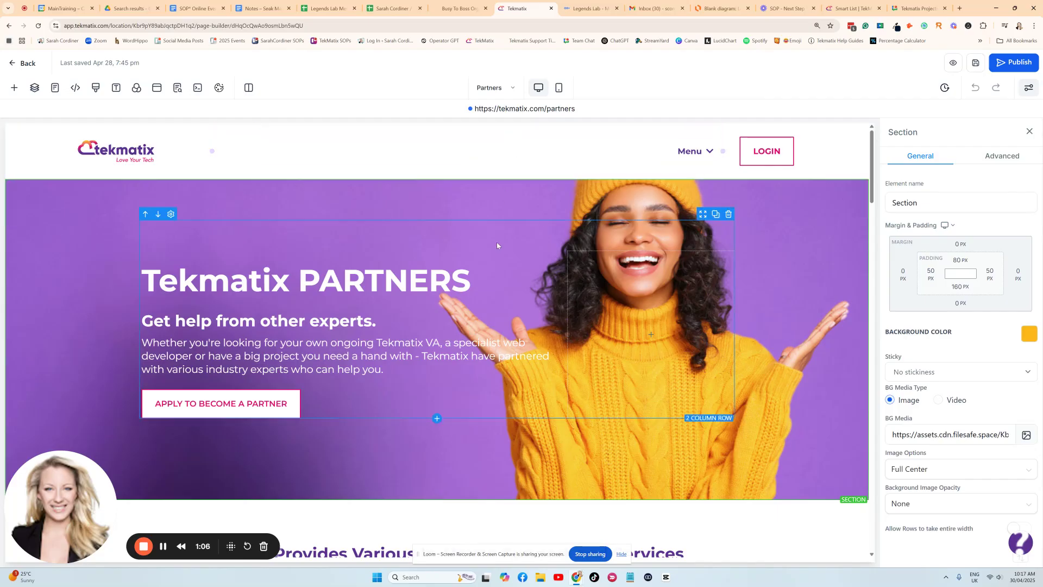
pyautogui.scroll(-4, 561, 205)
pyautogui.scroll(4, 501, 220)
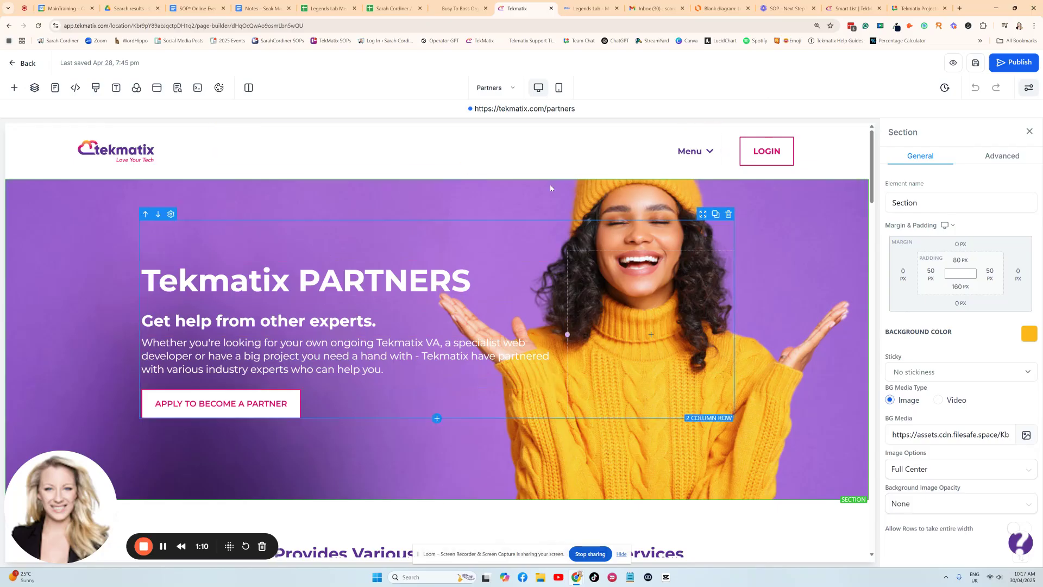
pyautogui.click(559, 89)
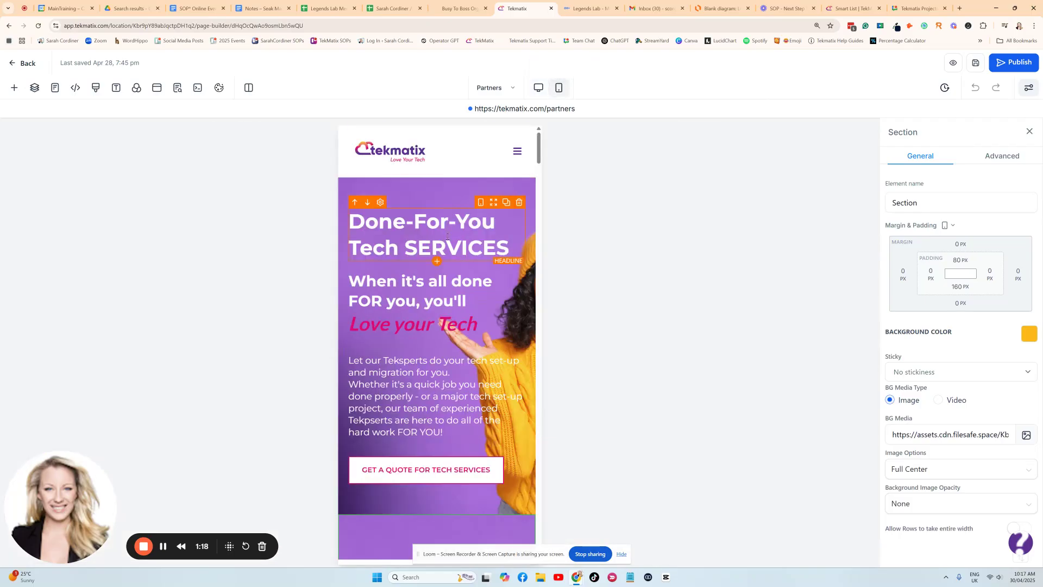
pyautogui.scroll(-7, 456, 212)
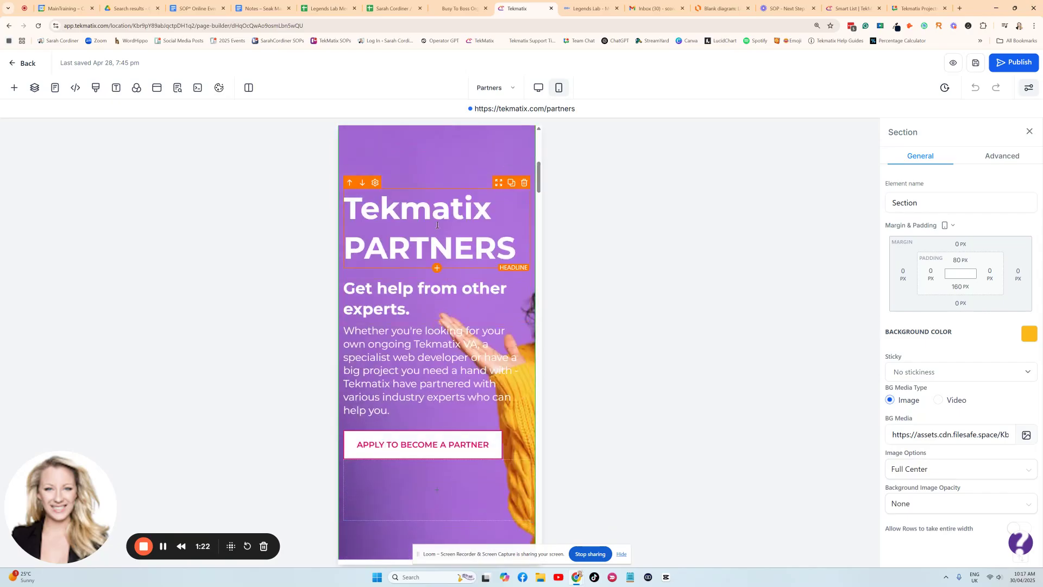
pyautogui.scroll(2, 438, 225)
pyautogui.scroll(5, 438, 225)
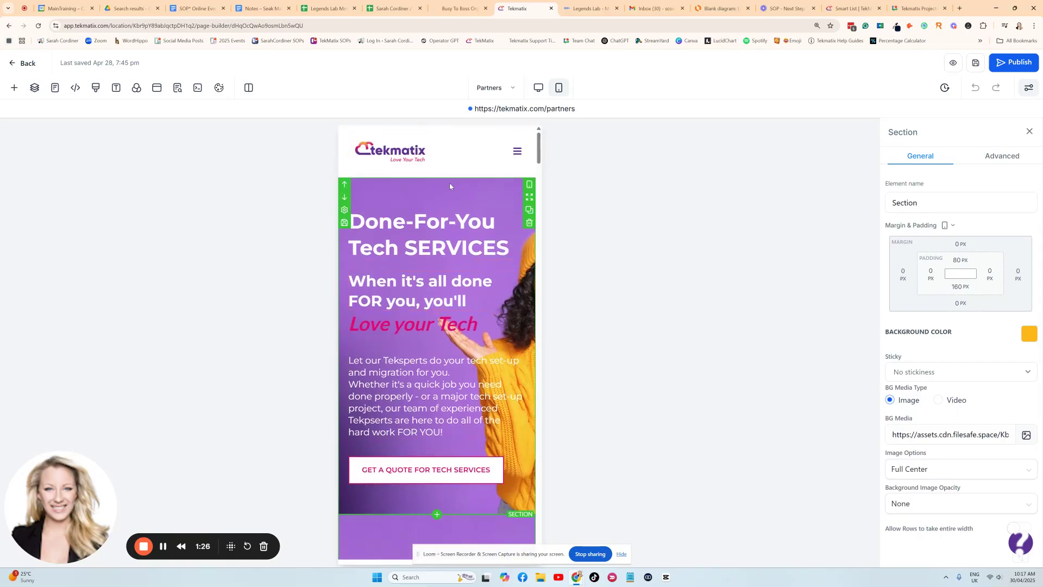
# Select the mobile "Done-For-You Tech SERVICES" section and inspect the visibility option in its advanced settings
pyautogui.click(464, 189)
pyautogui.click(427, 234)
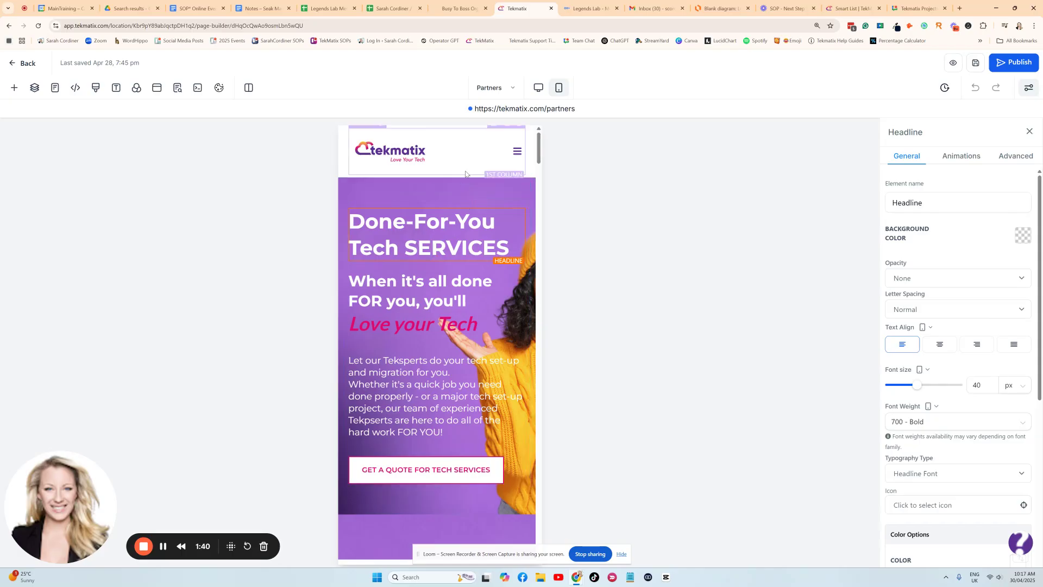
pyautogui.click(505, 188)
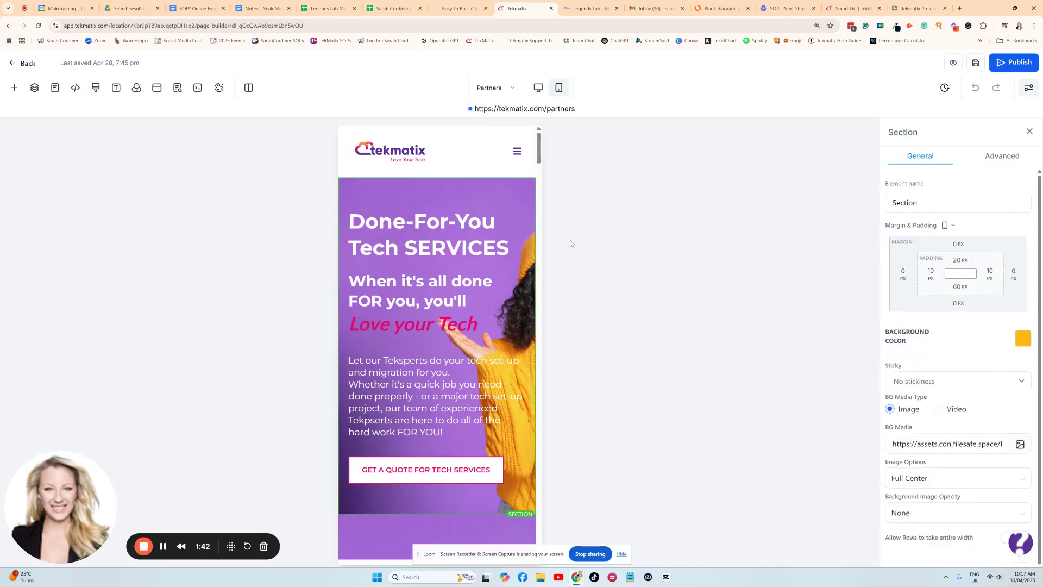
pyautogui.scroll(-1, 458, 197)
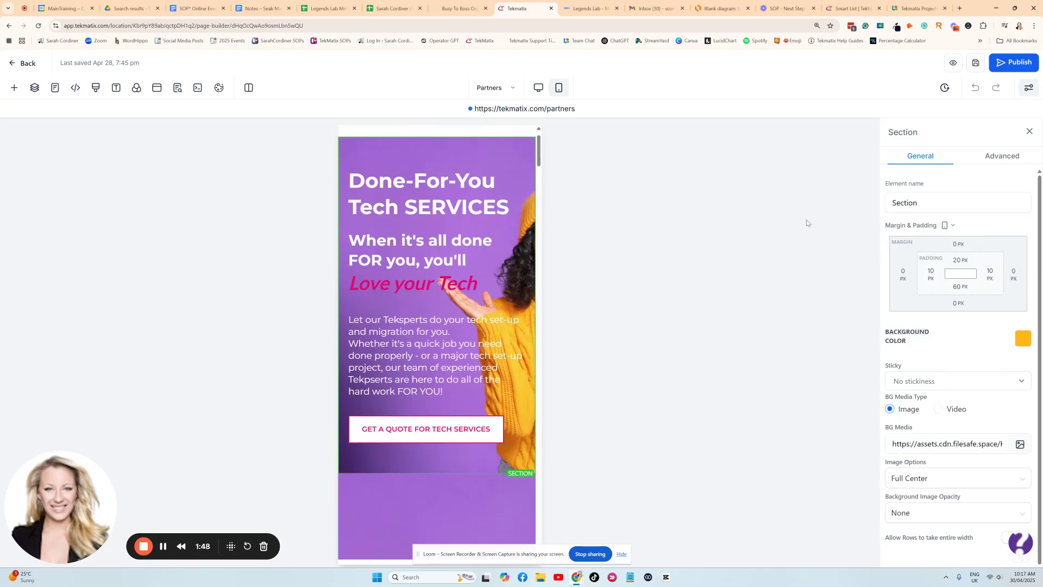
pyautogui.scroll(1, 487, 242)
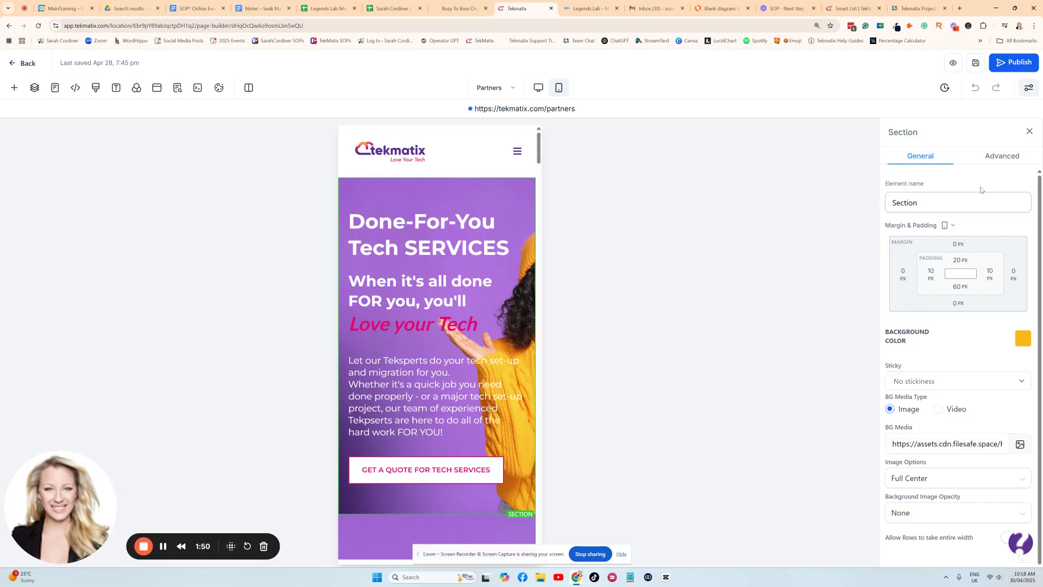
pyautogui.click(1002, 157)
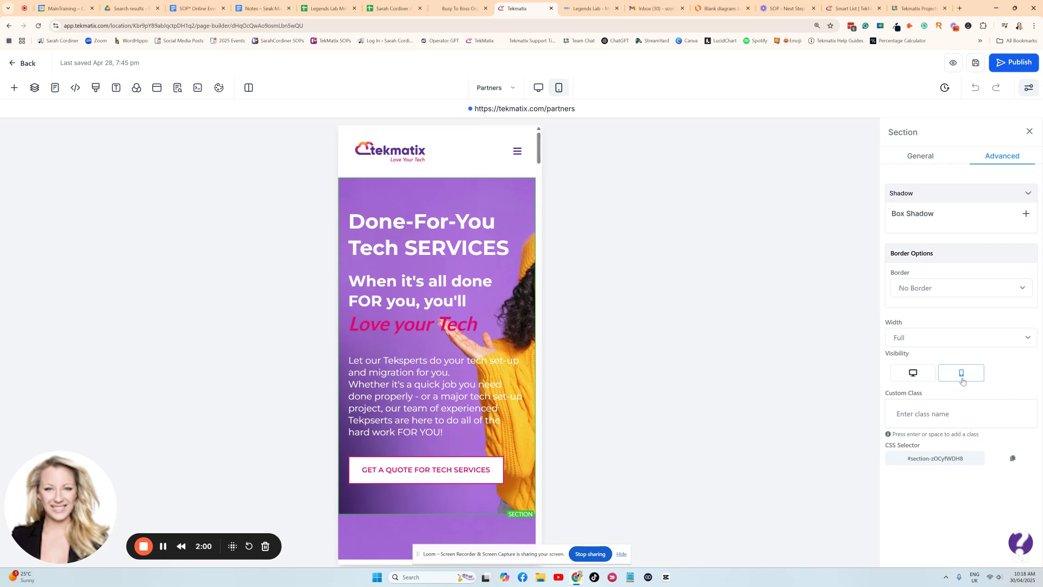
pyautogui.hotkey('ctrl', '+')
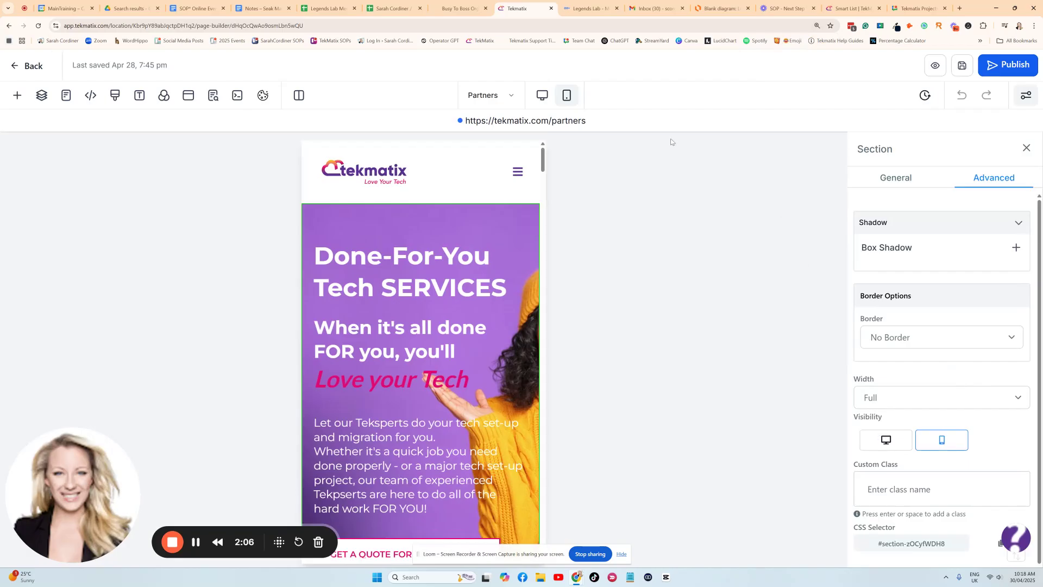
# Check the page in desktop and mobile mode to see where the "Done-For-You Tech SERVICES" section appears
pyautogui.click(547, 101)
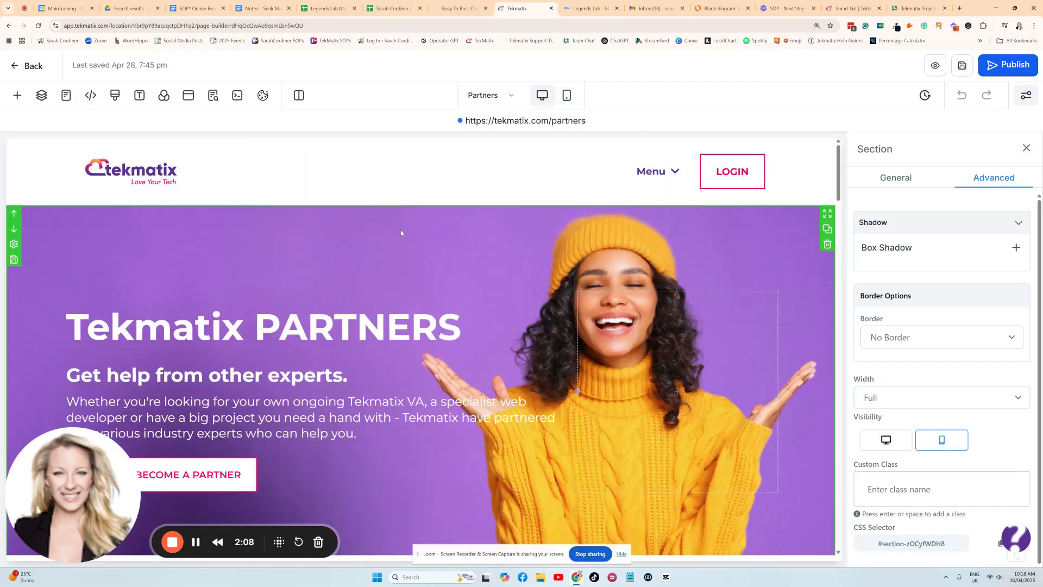
pyautogui.scroll(-4, 318, 296)
pyautogui.scroll(4, 319, 271)
pyautogui.scroll(-3, 318, 254)
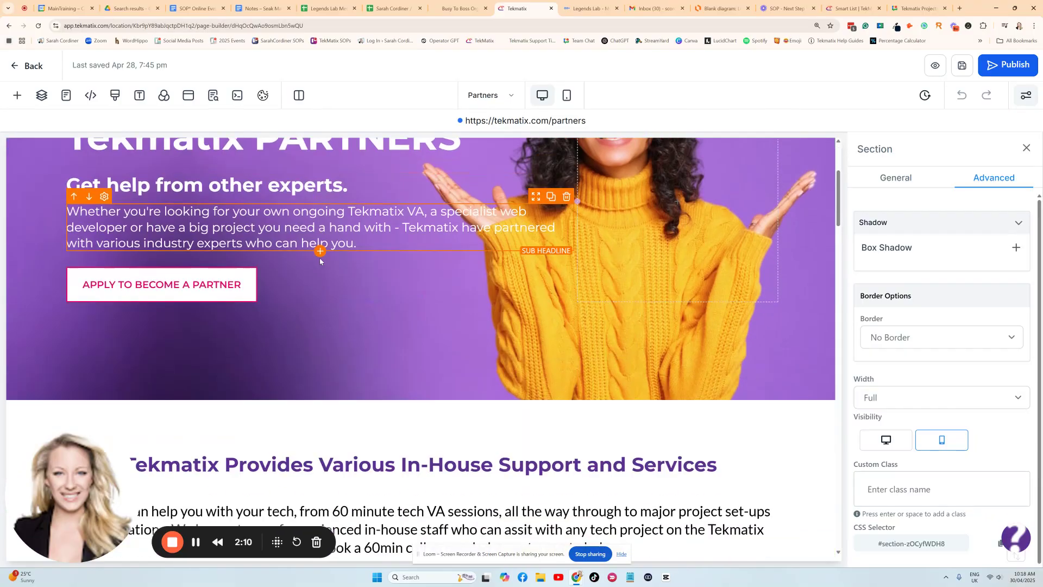
pyautogui.scroll(2, 320, 257)
pyautogui.scroll(1, 320, 261)
pyautogui.click(566, 95)
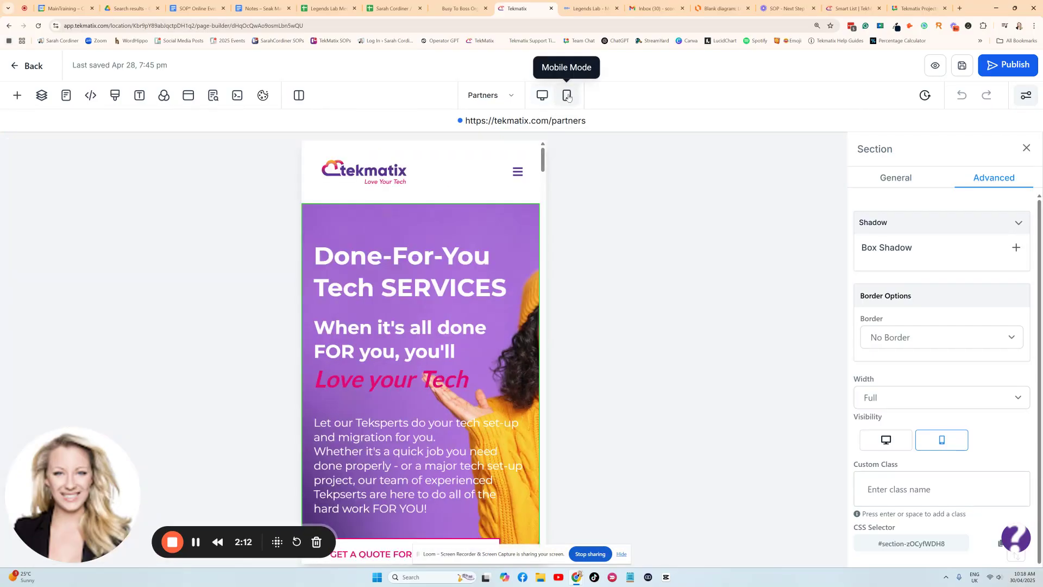
pyautogui.scroll(-8, 429, 252)
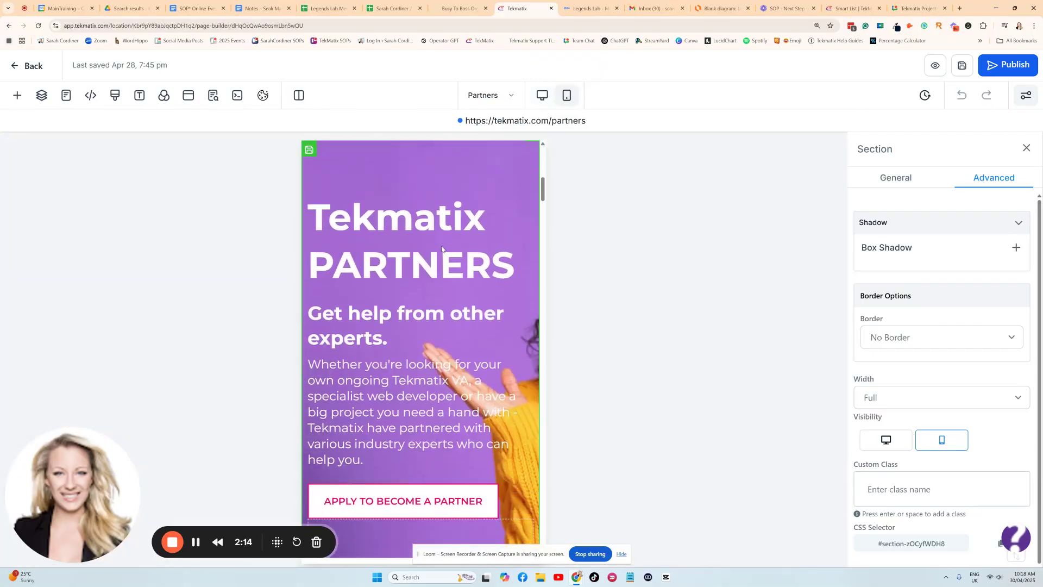
pyautogui.scroll(8, 442, 249)
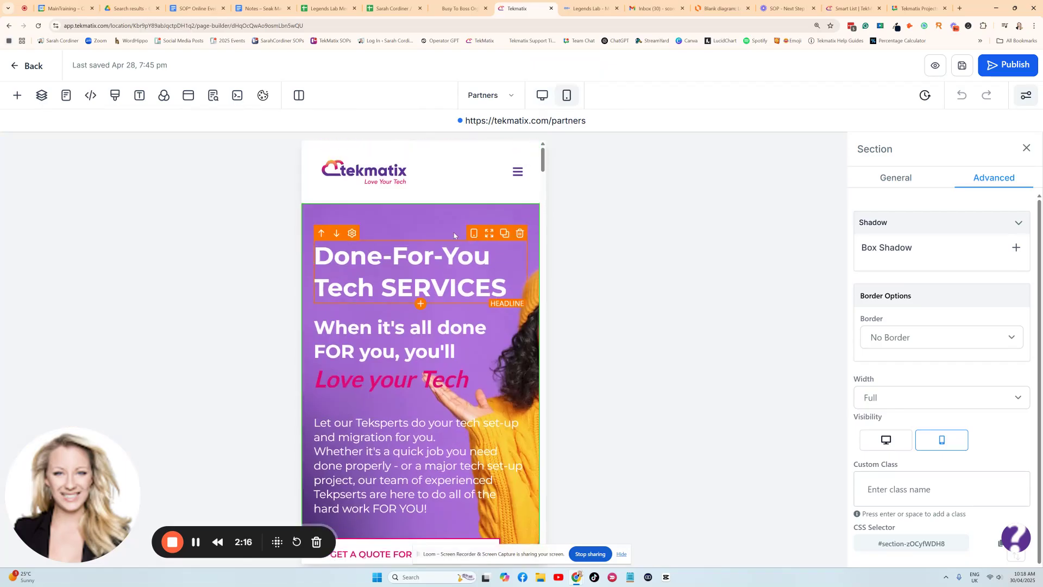
# Turn off mobile visibility for the "Done-For-You Tech SERVICES" section
pyautogui.click(449, 213)
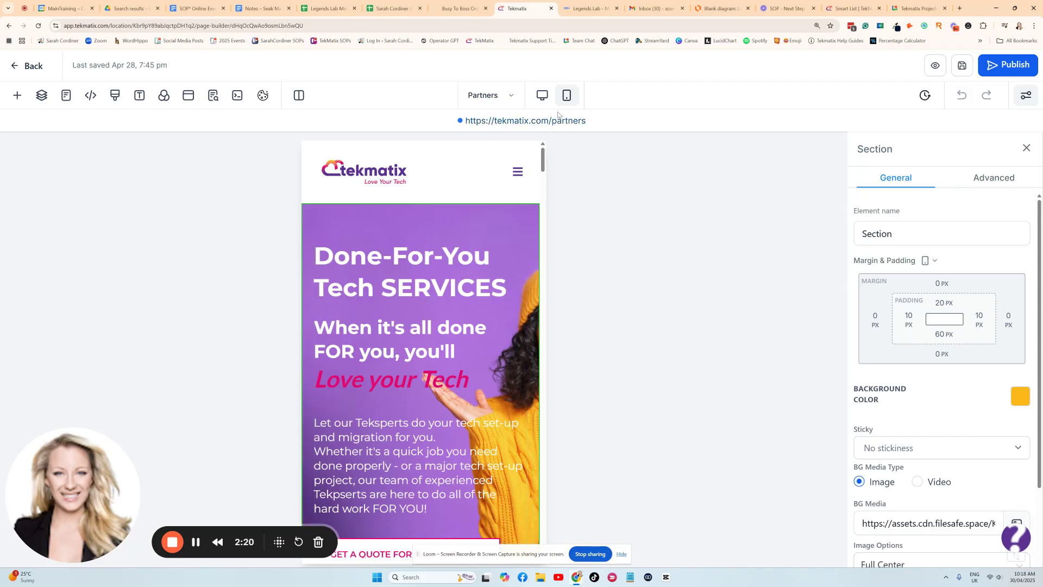
pyautogui.click(994, 180)
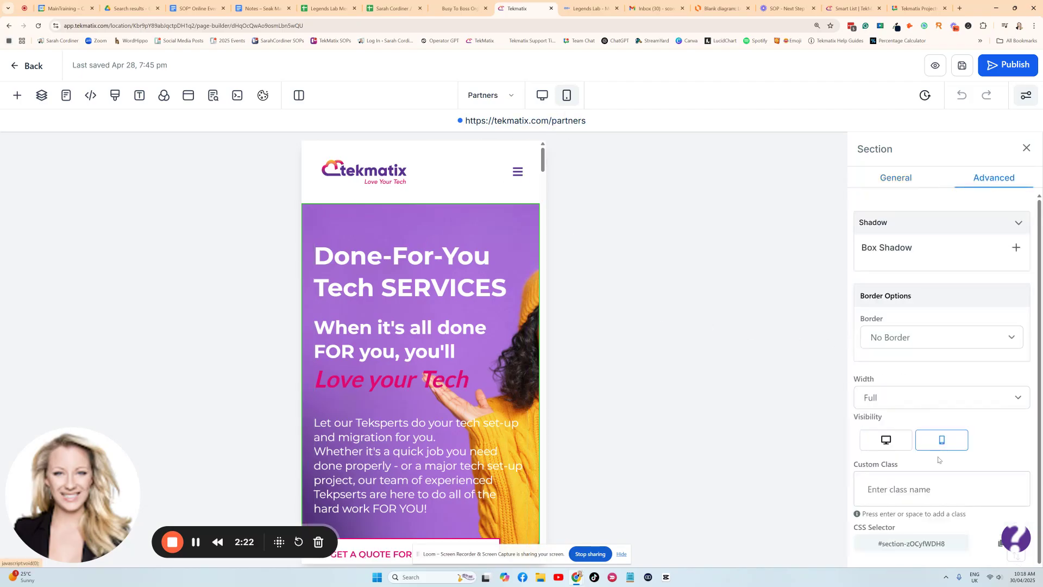
pyautogui.click(943, 441)
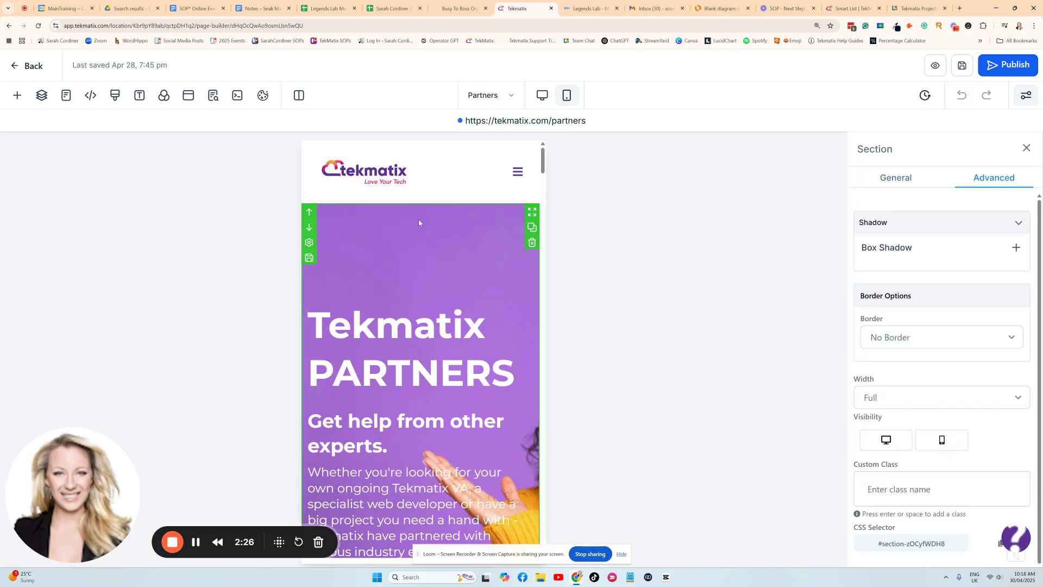
# Review the Tekmatix PARTNERS hero section in both mobile and desktop mode and compare the two layouts
pyautogui.scroll(-3, 429, 222)
pyautogui.scroll(3, 439, 223)
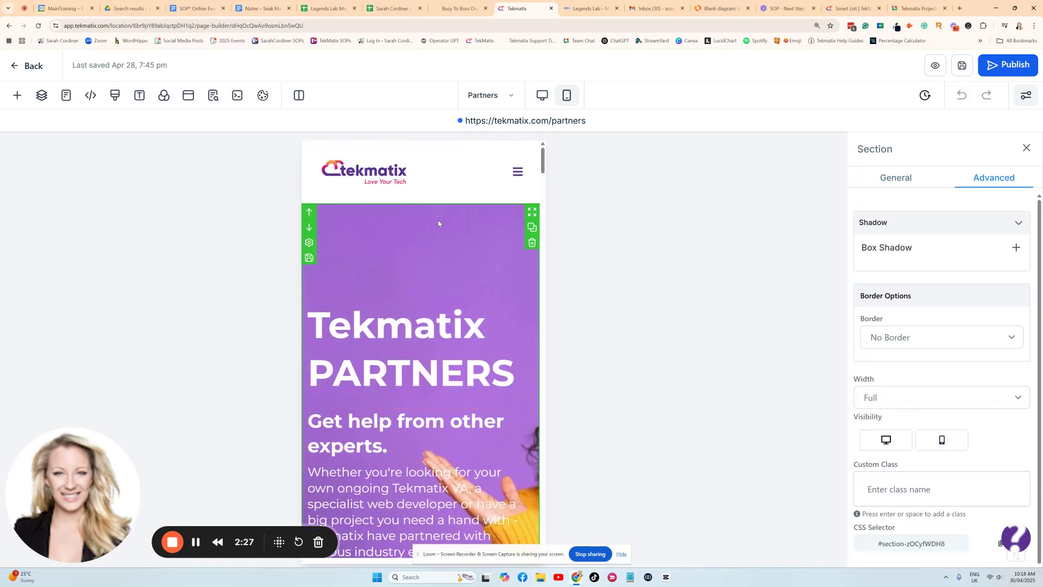
pyautogui.click(543, 95)
pyautogui.scroll(-4, 394, 293)
pyautogui.scroll(-1, 396, 290)
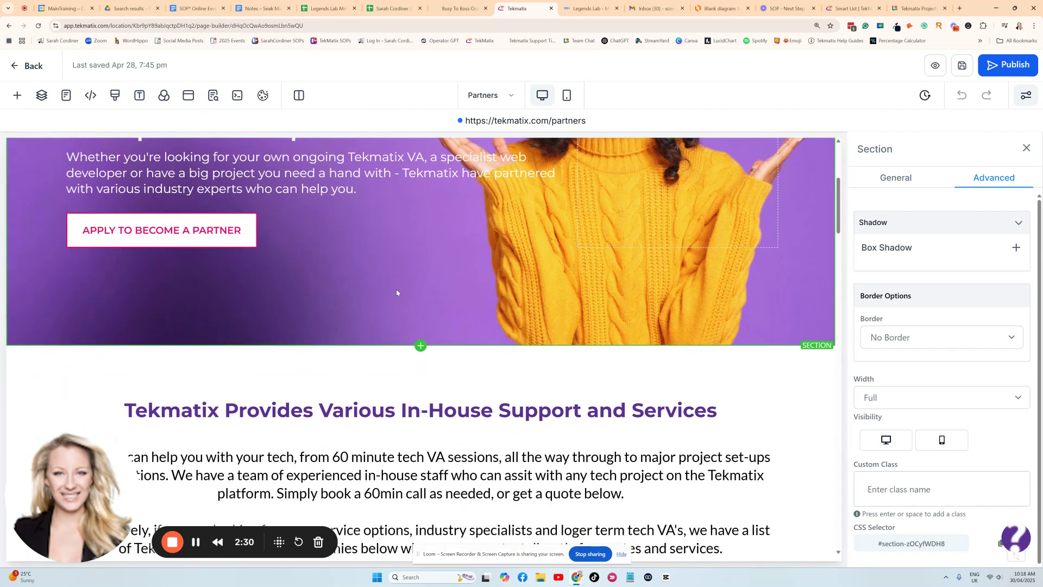
pyautogui.scroll(5, 396, 289)
pyautogui.click(567, 95)
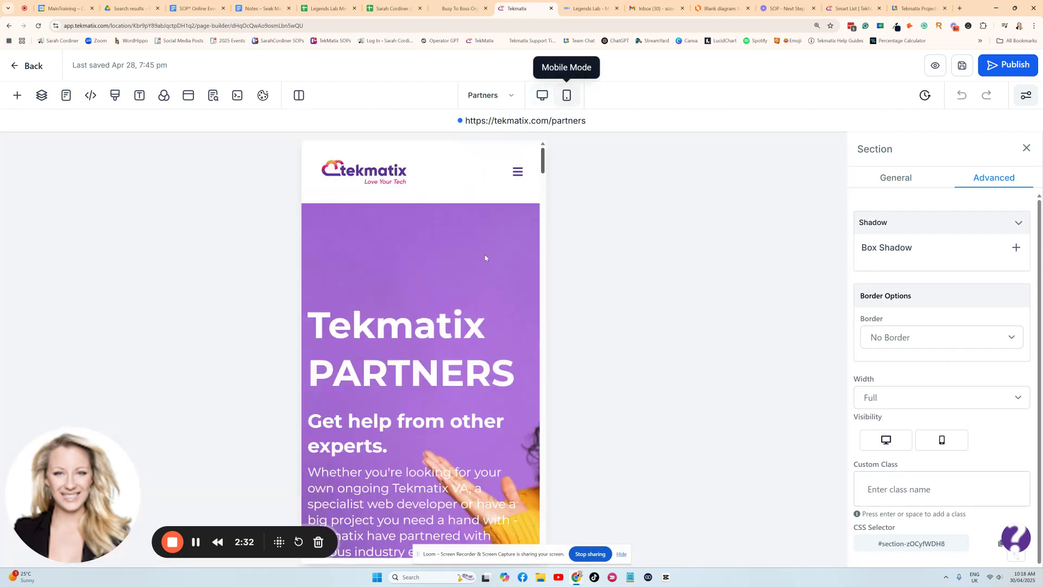
pyautogui.scroll(-5, 435, 304)
pyautogui.scroll(3, 431, 296)
pyautogui.scroll(3, 430, 291)
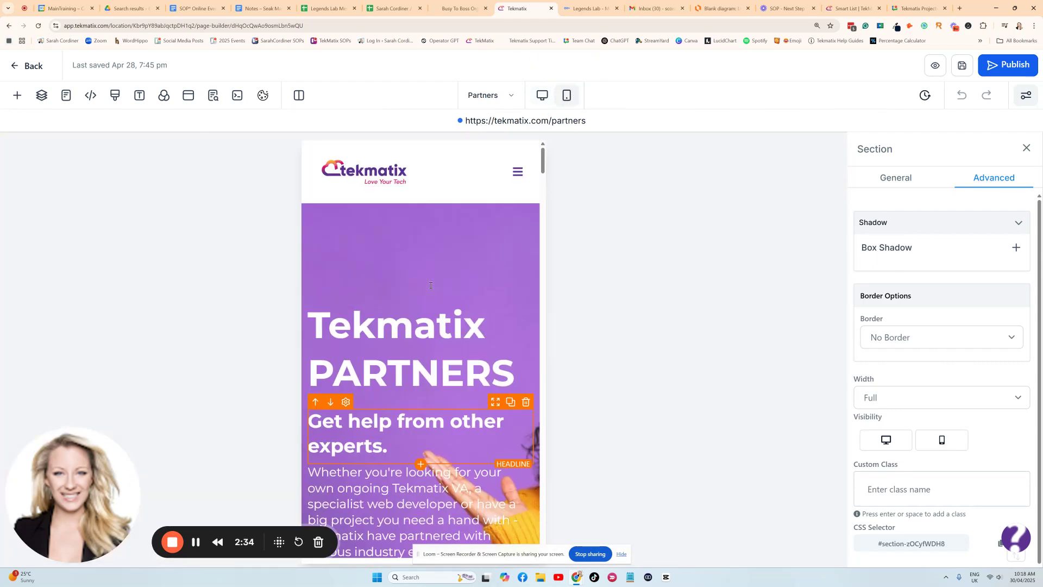
pyautogui.scroll(-3, 424, 288)
pyautogui.scroll(3, 419, 285)
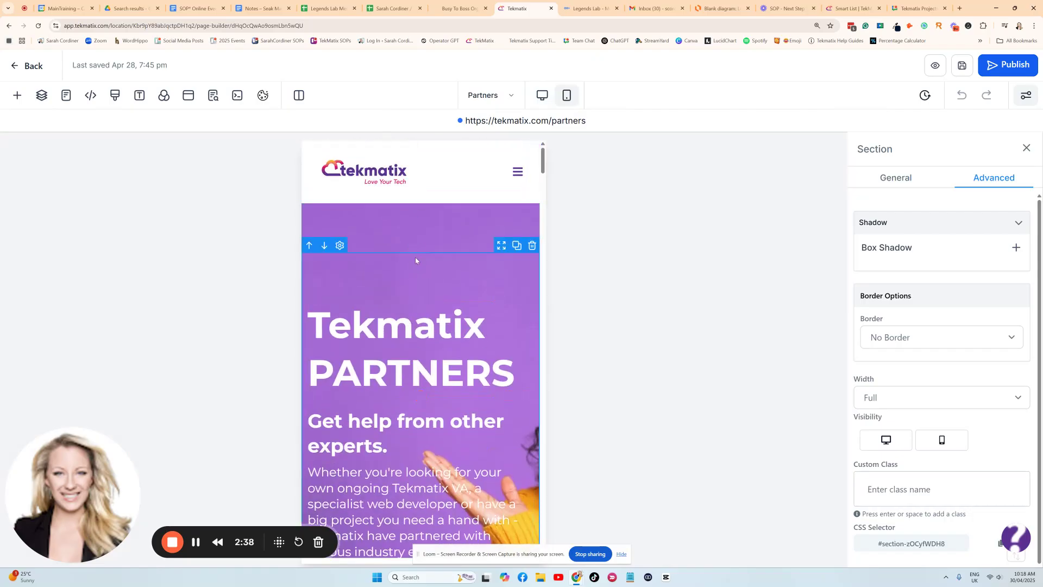
pyautogui.scroll(-5, 415, 257)
pyautogui.scroll(3, 415, 255)
pyautogui.scroll(2, 414, 252)
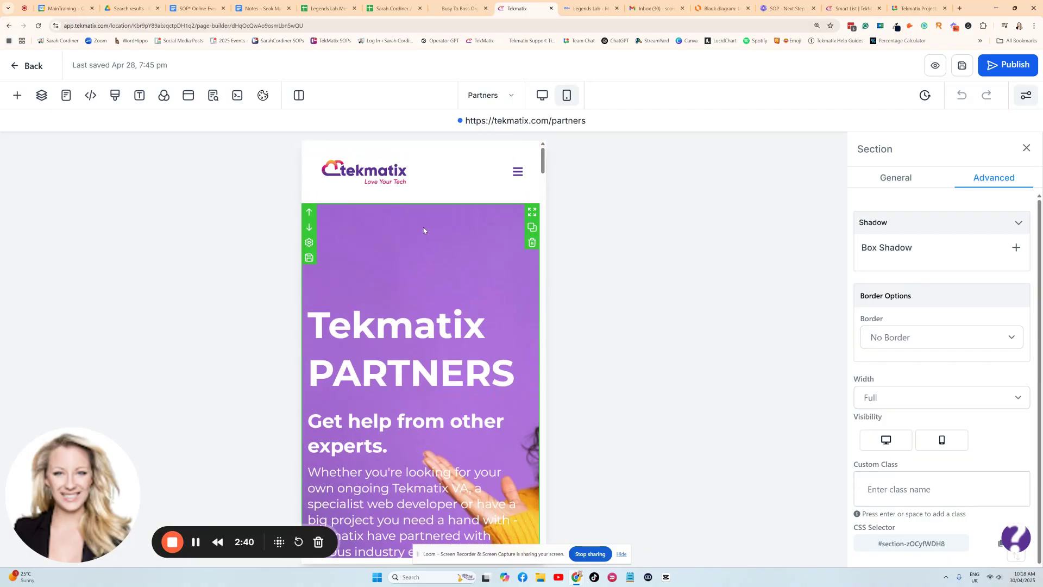
pyautogui.click(542, 95)
pyautogui.scroll(-3, 393, 234)
pyautogui.scroll(-1, 394, 235)
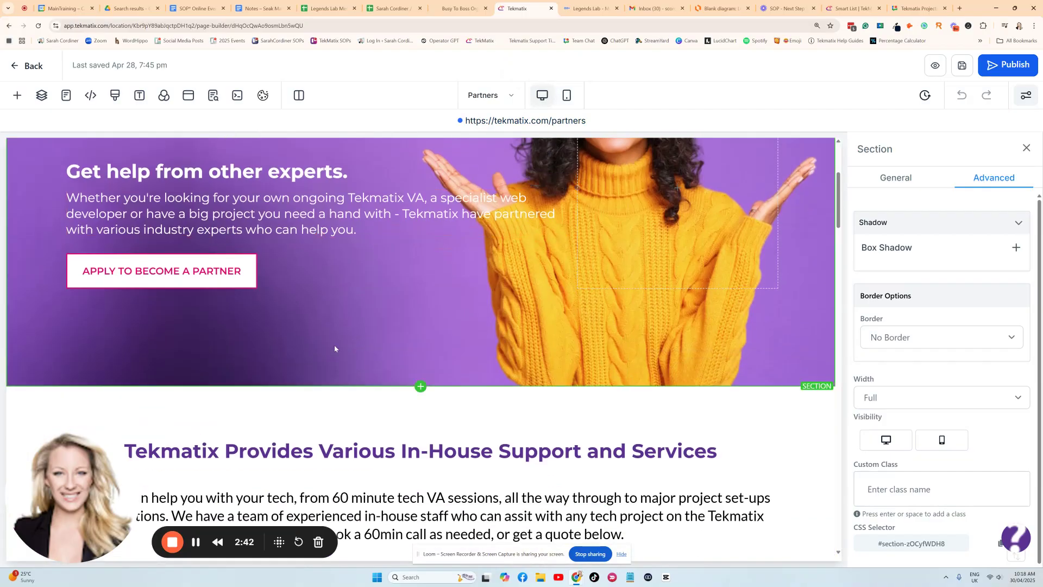
# Review the Tekmatix PARTNERS hero section in desktop mode, from the page header down to the in-house support heading
pyautogui.scroll(4, 328, 196)
pyautogui.scroll(-3, 362, 207)
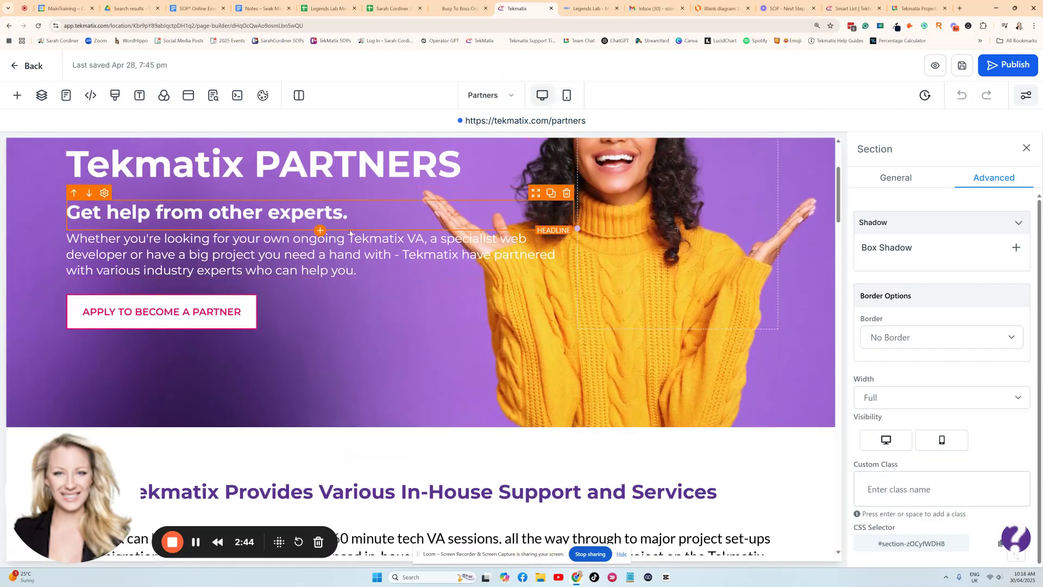
pyautogui.scroll(3, 321, 228)
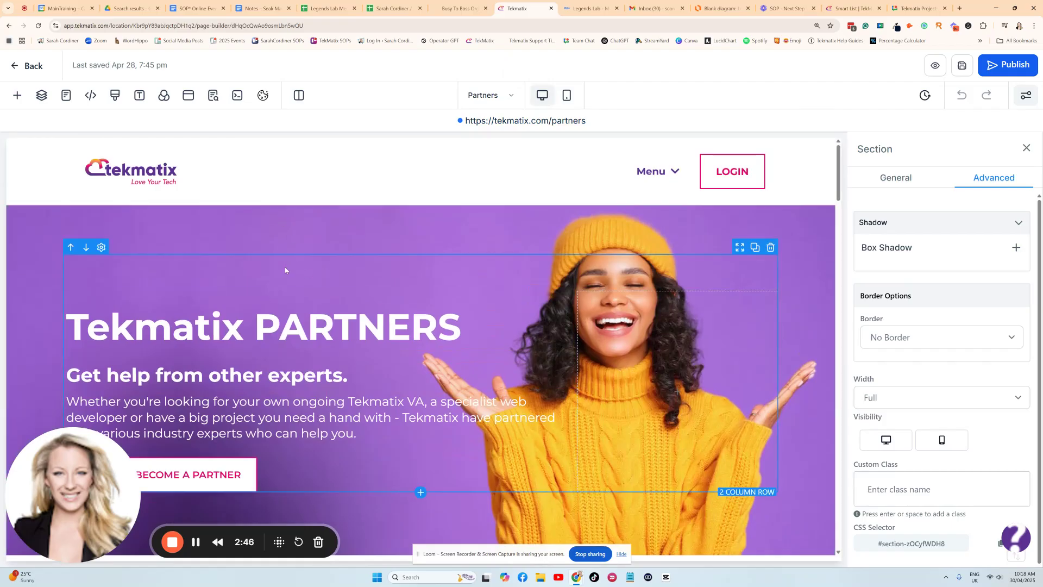
pyautogui.scroll(-3, 327, 214)
pyautogui.scroll(2, 326, 213)
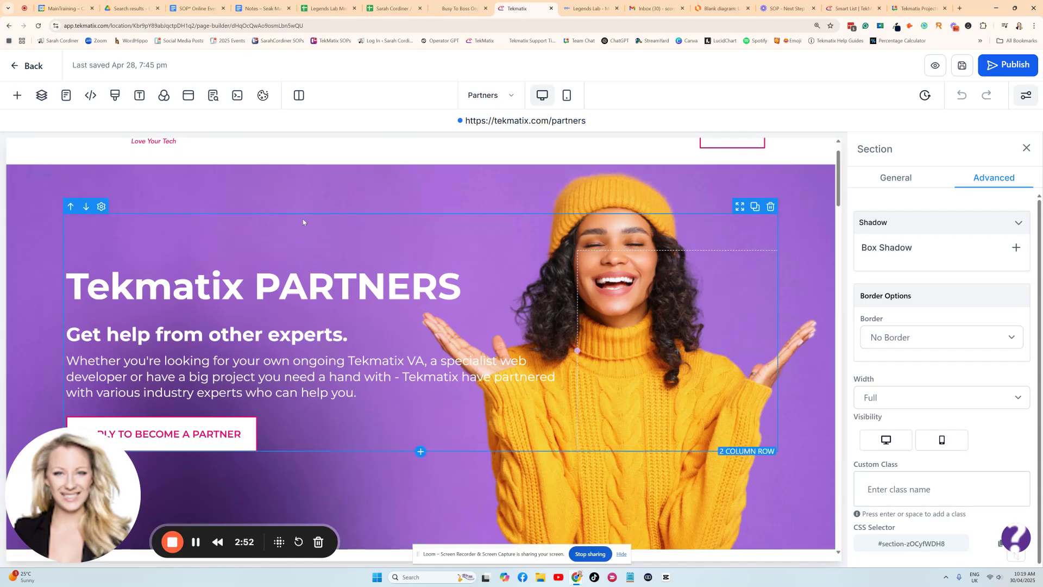
pyautogui.scroll(-2, 322, 410)
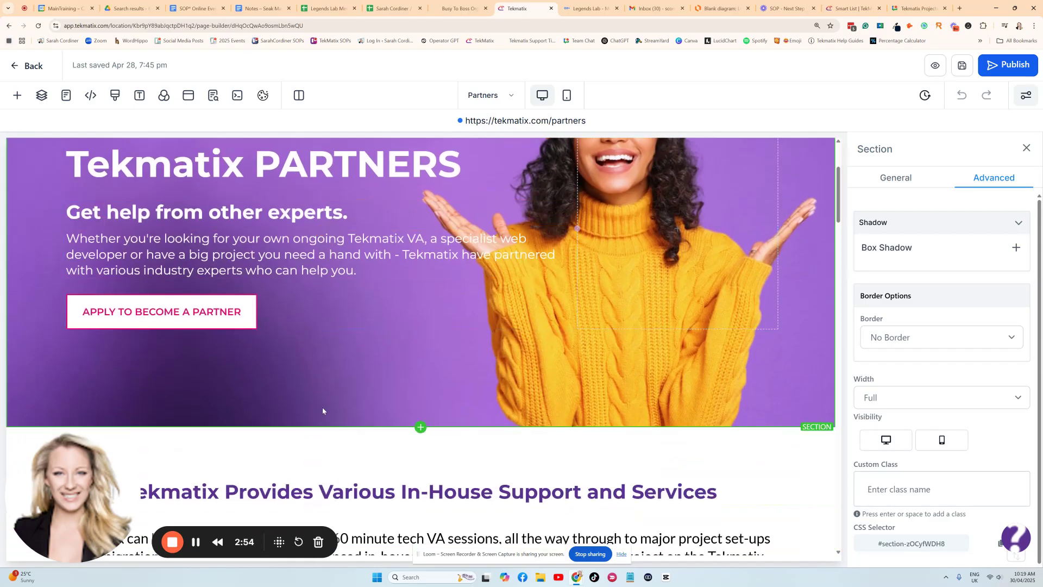
pyautogui.scroll(3, 342, 217)
pyautogui.scroll(-2, 349, 249)
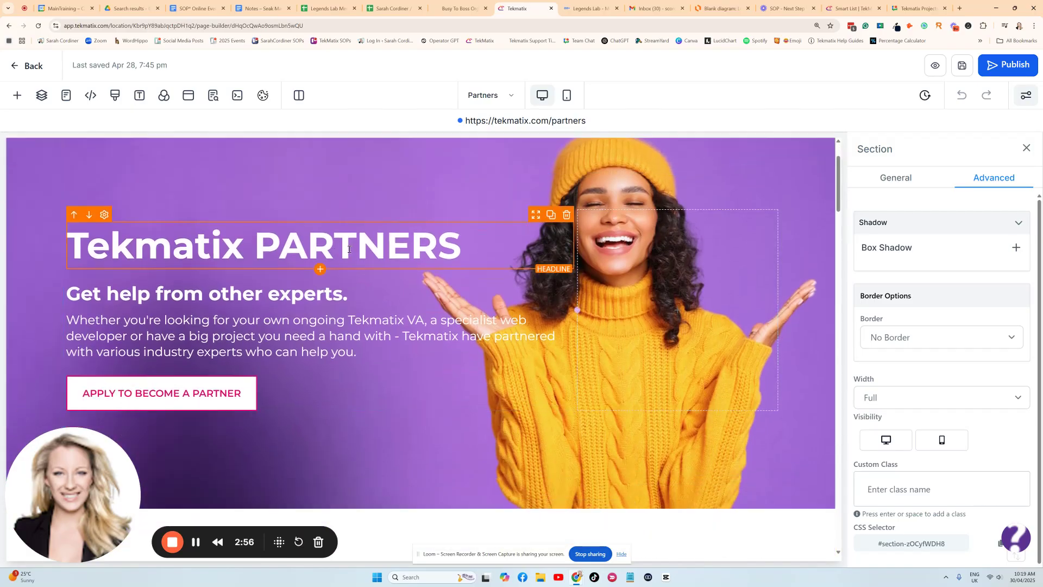
pyautogui.scroll(1, 350, 250)
pyautogui.scroll(-1, 618, 316)
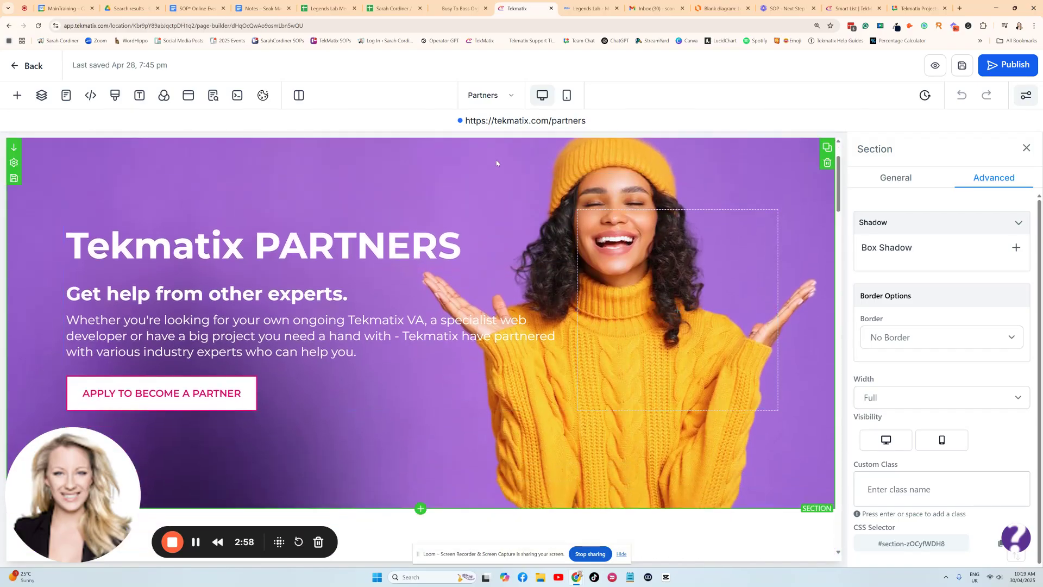
# In mobile mode, set the top padding of the two-column row in the Tekmatix PARTNERS hero to 10 px
pyautogui.click(567, 95)
pyautogui.scroll(-3, 396, 211)
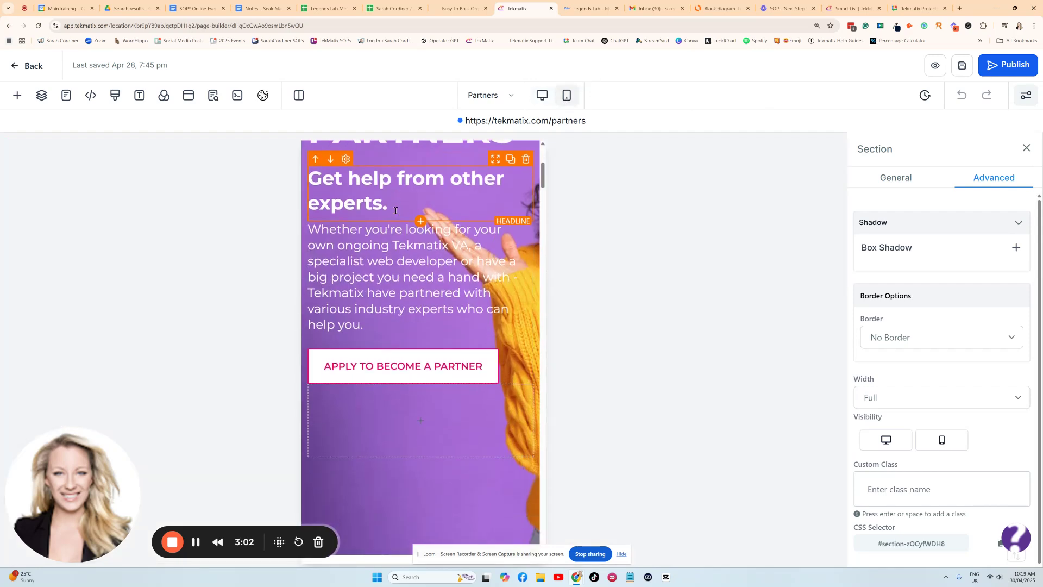
pyautogui.scroll(-3, 396, 210)
pyautogui.scroll(3, 465, 344)
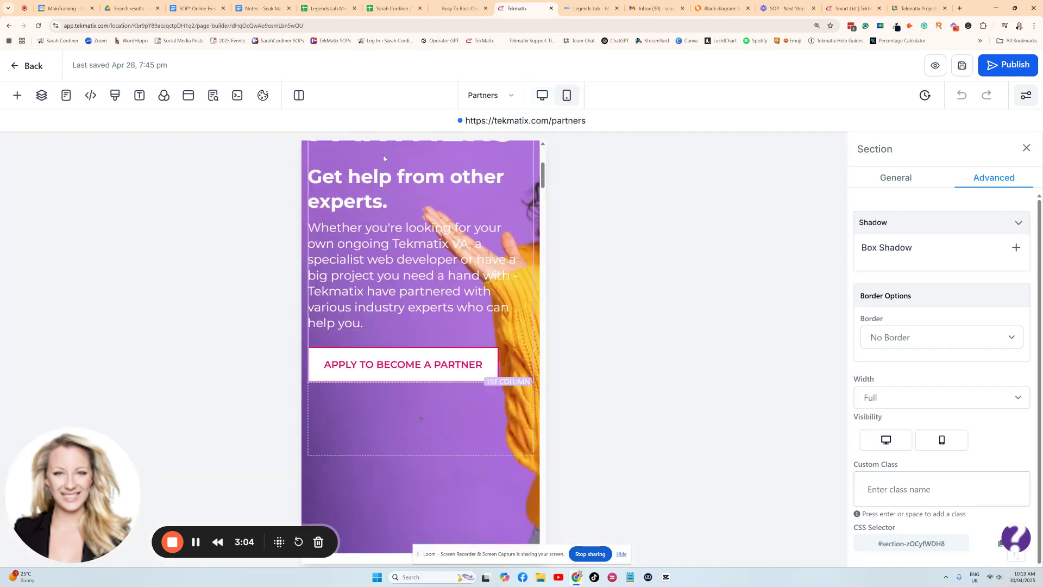
pyautogui.scroll(4, 413, 163)
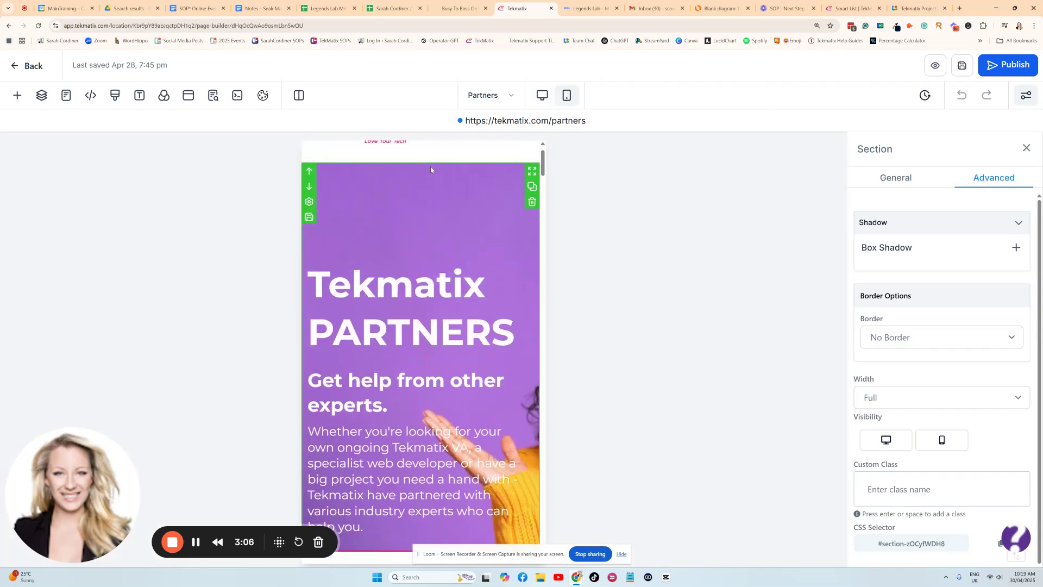
pyautogui.scroll(2, 422, 169)
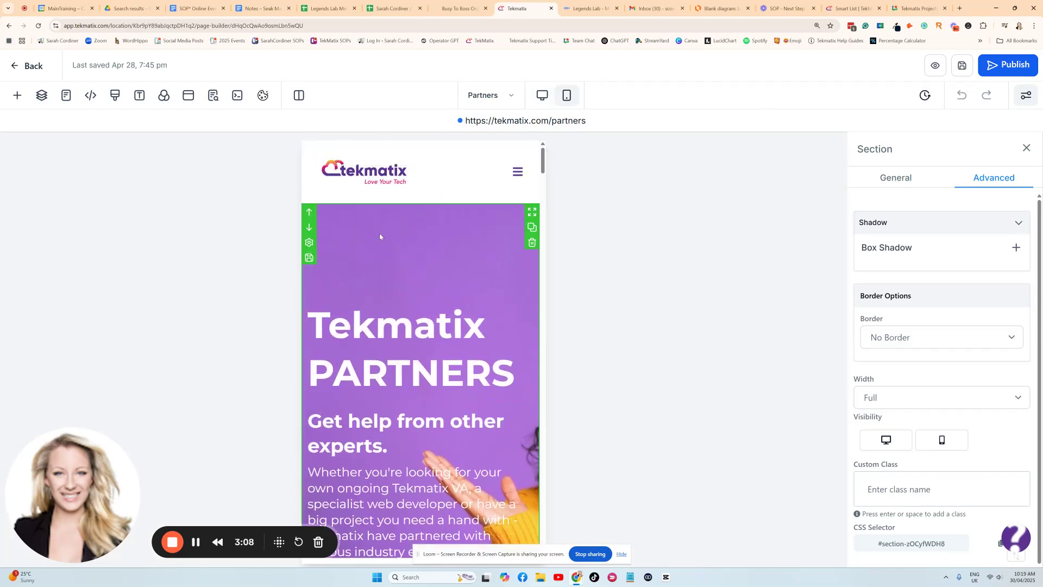
pyautogui.click(415, 298)
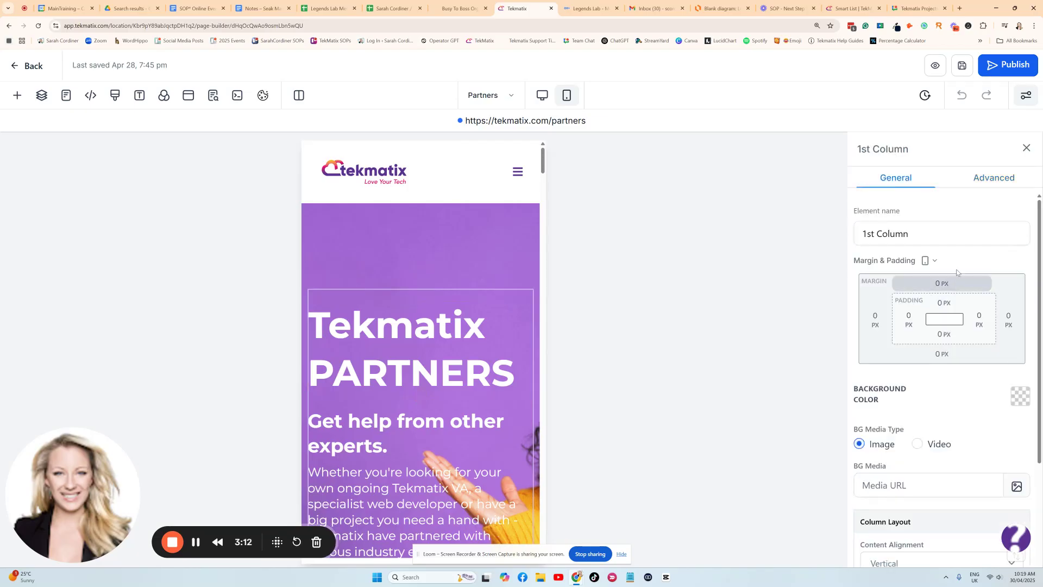
pyautogui.click(438, 268)
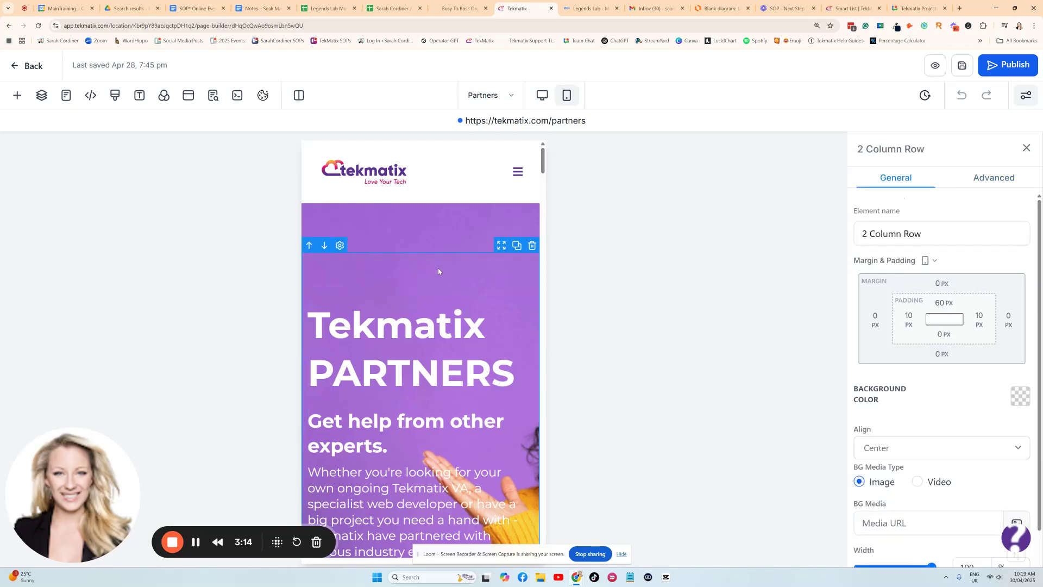
pyautogui.click(947, 309)
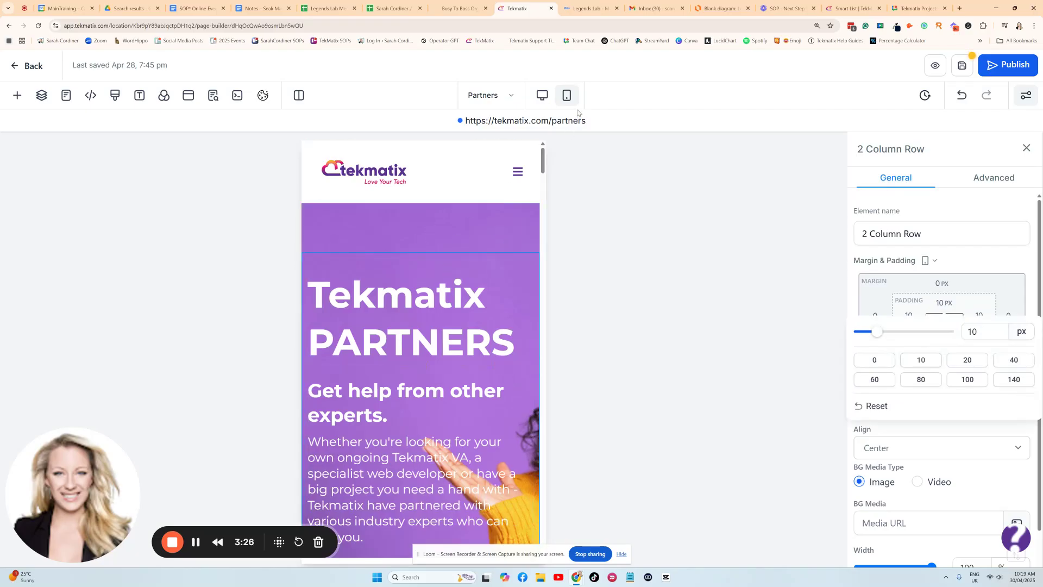
# Compare the hero row's padding between desktop and mobile, using the device switch of its margin and padding settings, and end in mobile mode
pyautogui.click(542, 95)
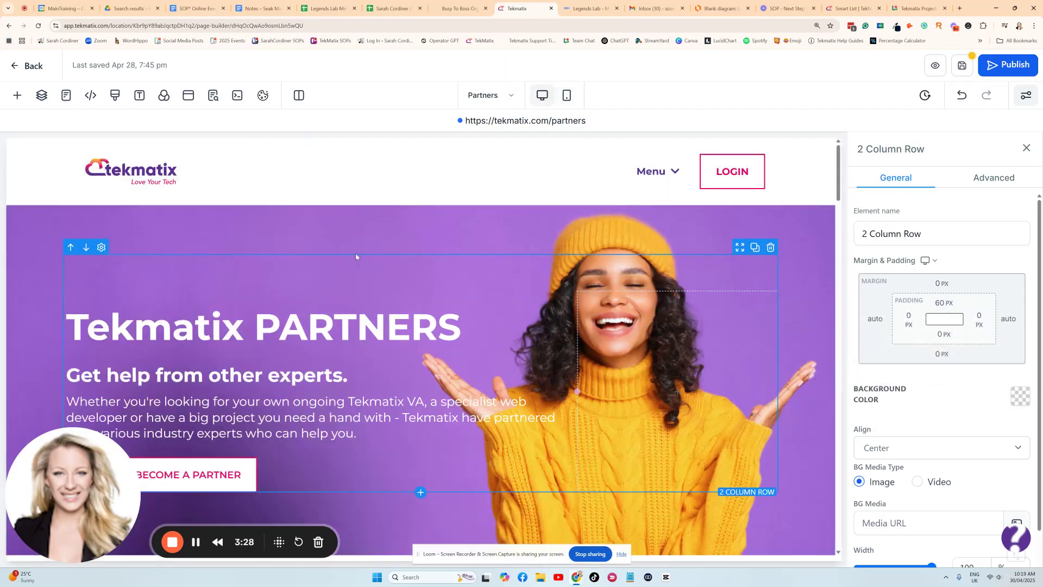
pyautogui.click(566, 95)
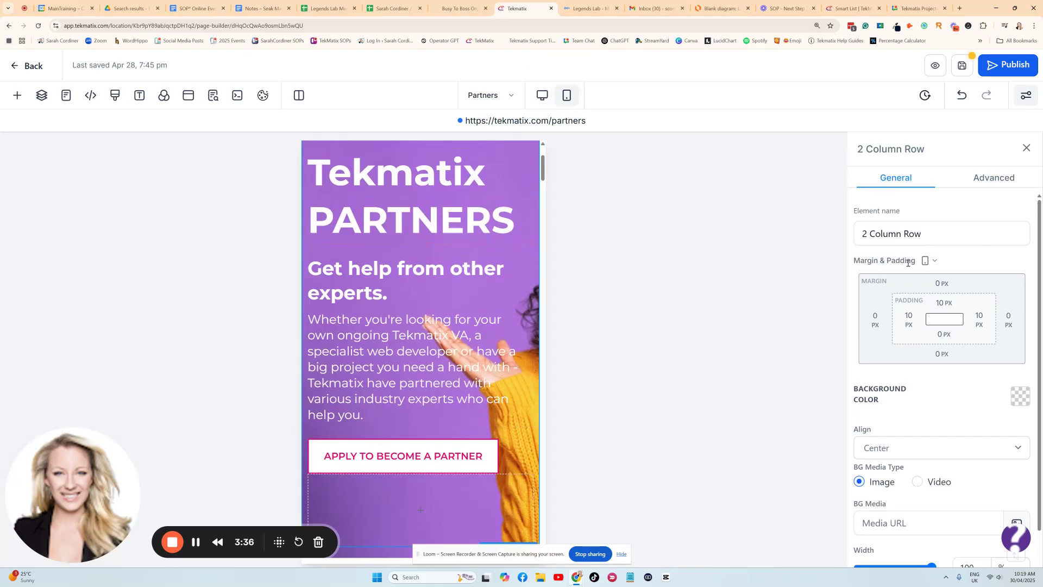
pyautogui.click(935, 263)
pyautogui.click(931, 241)
pyautogui.click(925, 262)
pyautogui.click(928, 218)
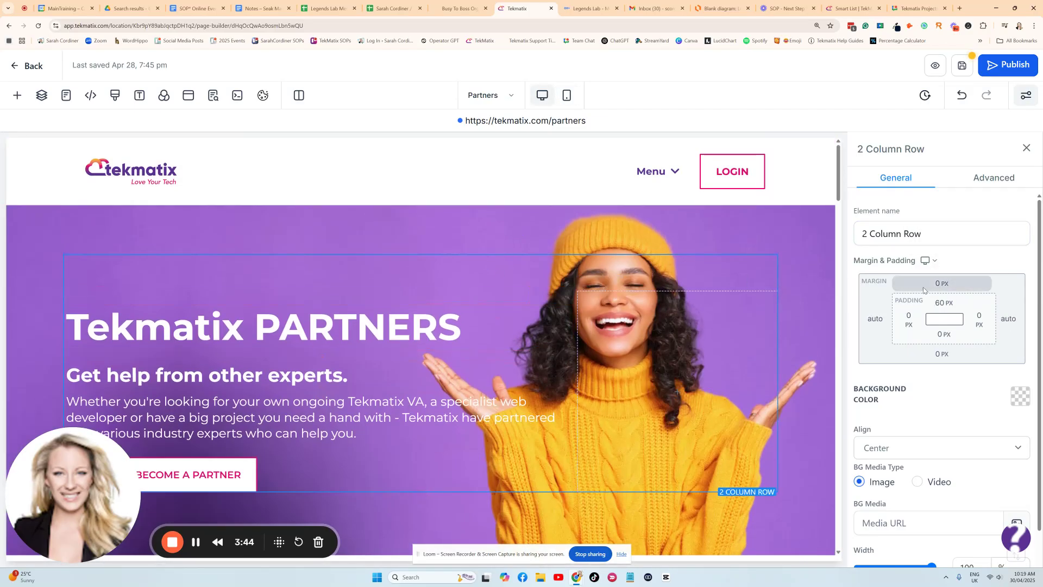
pyautogui.click(934, 263)
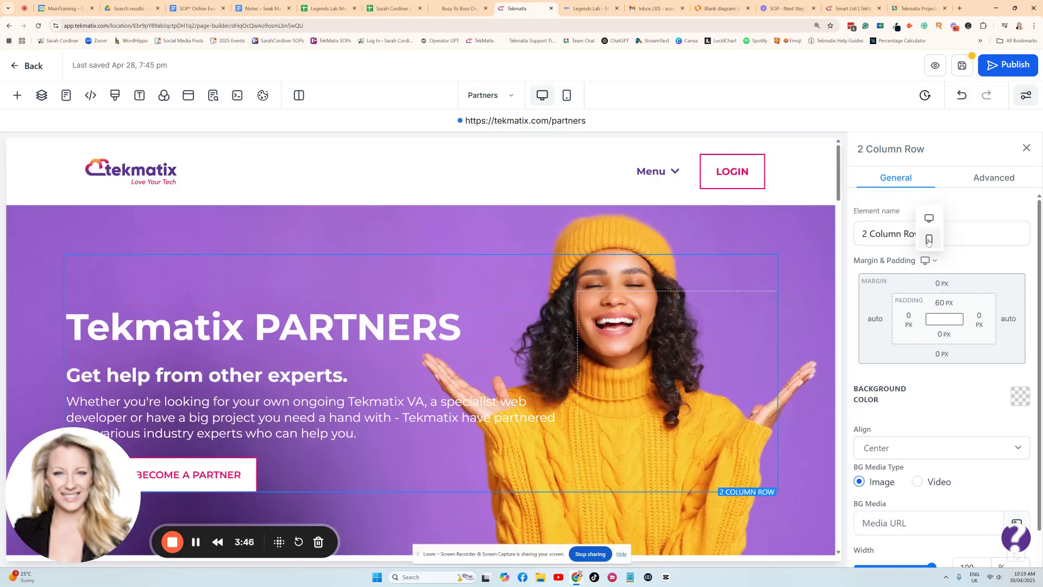
pyautogui.click(928, 240)
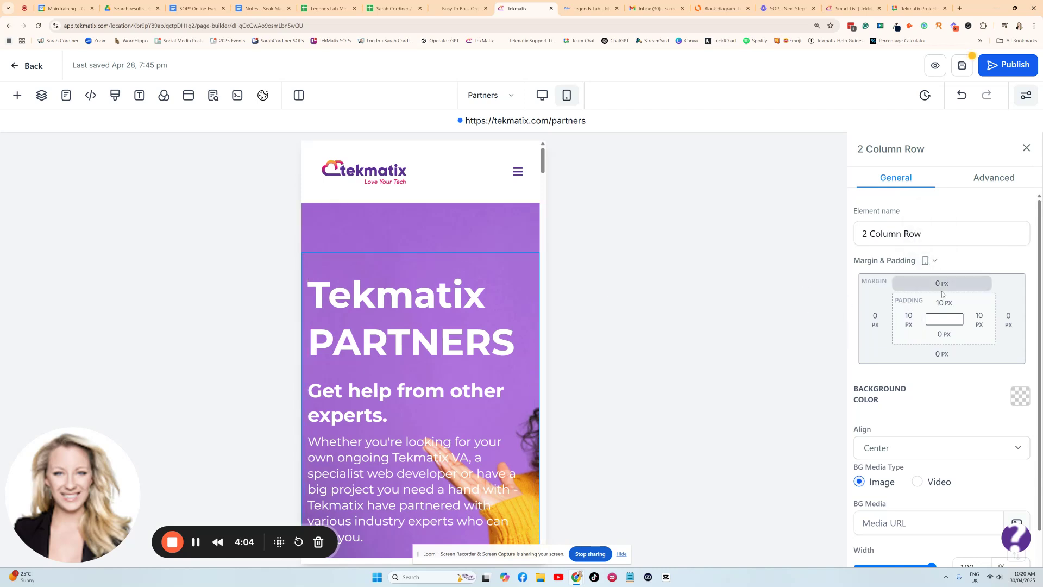
# Set the mobile top padding of the purple hero section to 10 px and check the resulting layout
pyautogui.click(451, 231)
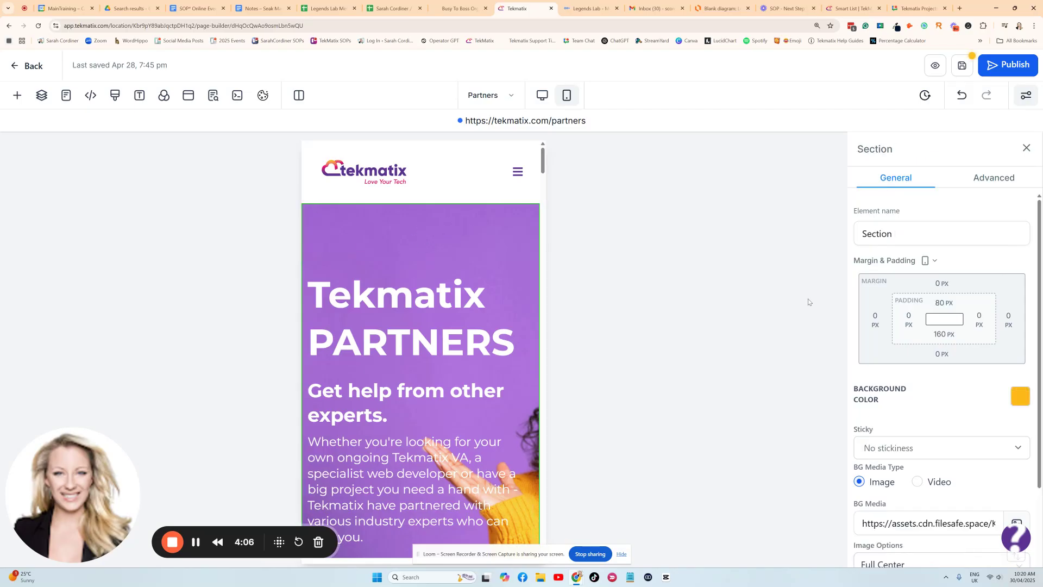
pyautogui.click(940, 304)
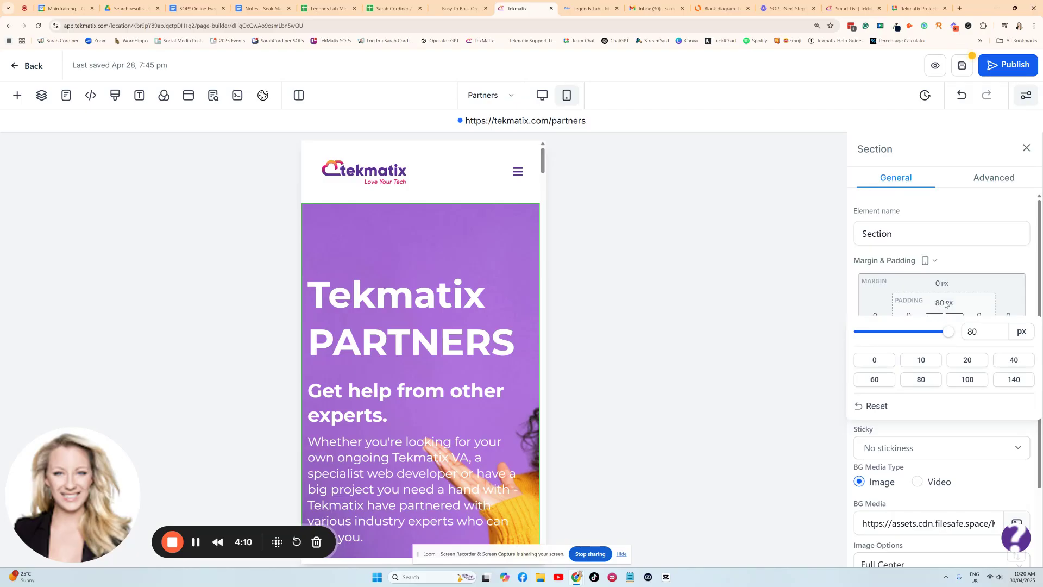
pyautogui.click(922, 361)
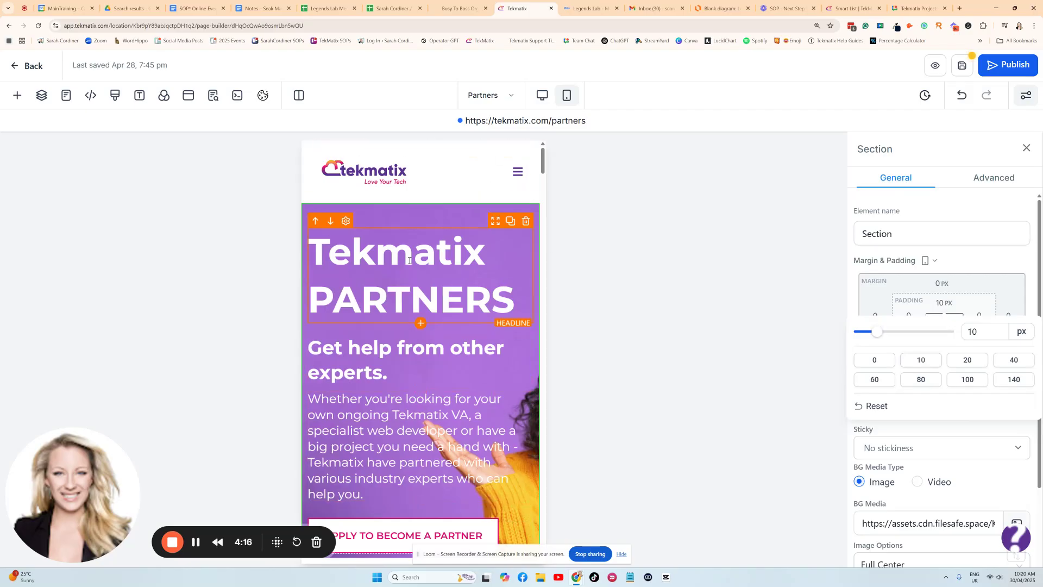
pyautogui.scroll(-2, 418, 234)
pyautogui.scroll(2, 429, 261)
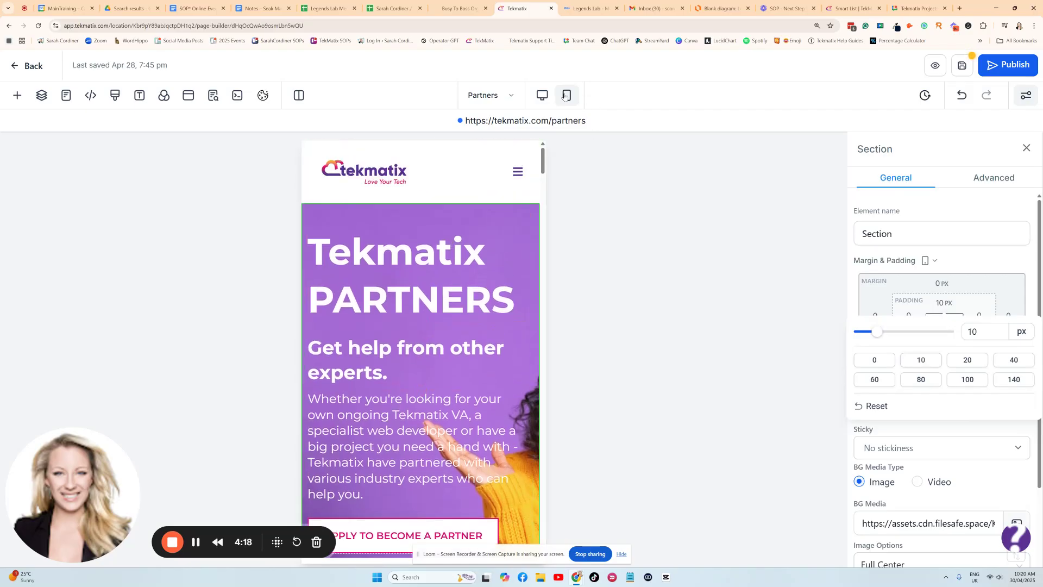
# Set the mobile font size of the hero sub headline starting "Whether you're looking for your own ongoing Tekmatix VA" to 16 px
pyautogui.click(363, 414)
pyautogui.scroll(-2, 399, 225)
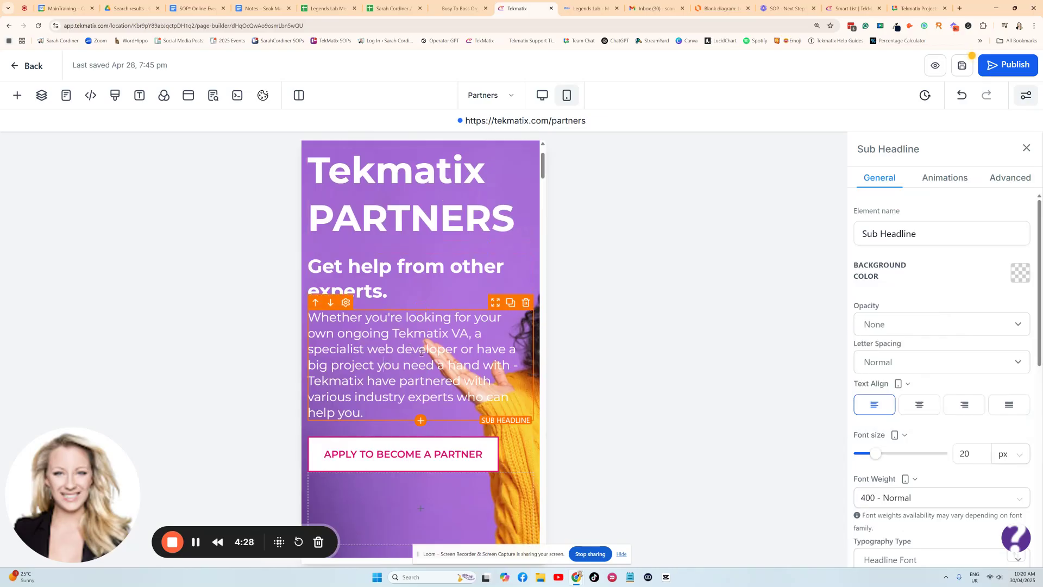
pyautogui.scroll(-2, 929, 368)
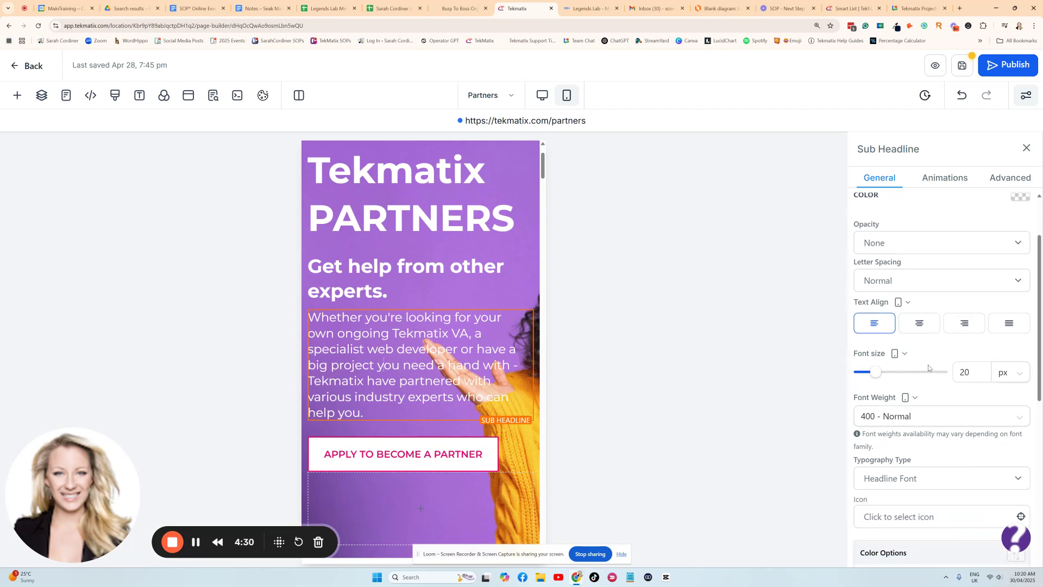
pyautogui.click(900, 354)
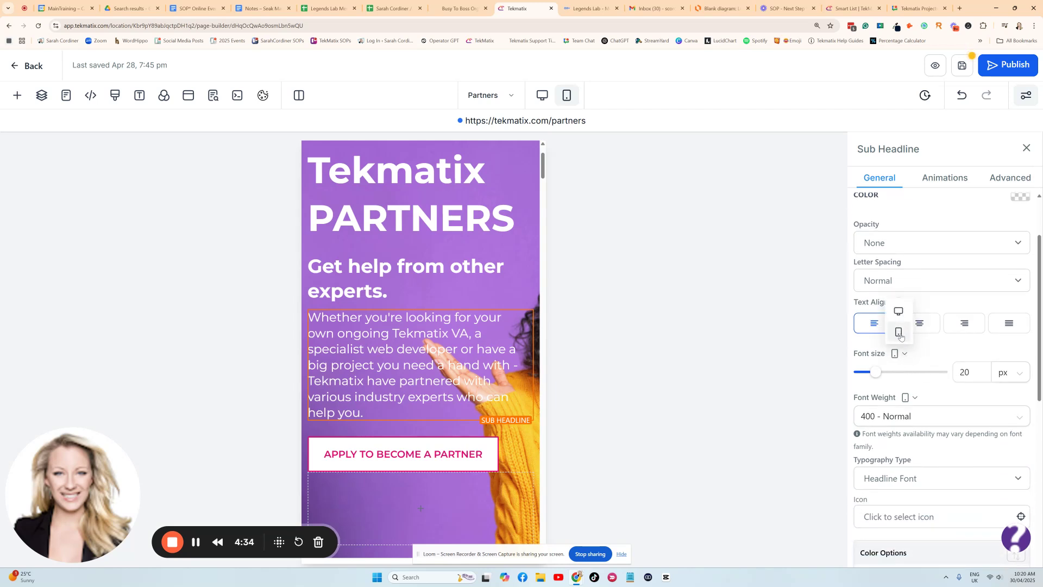
pyautogui.click(899, 333)
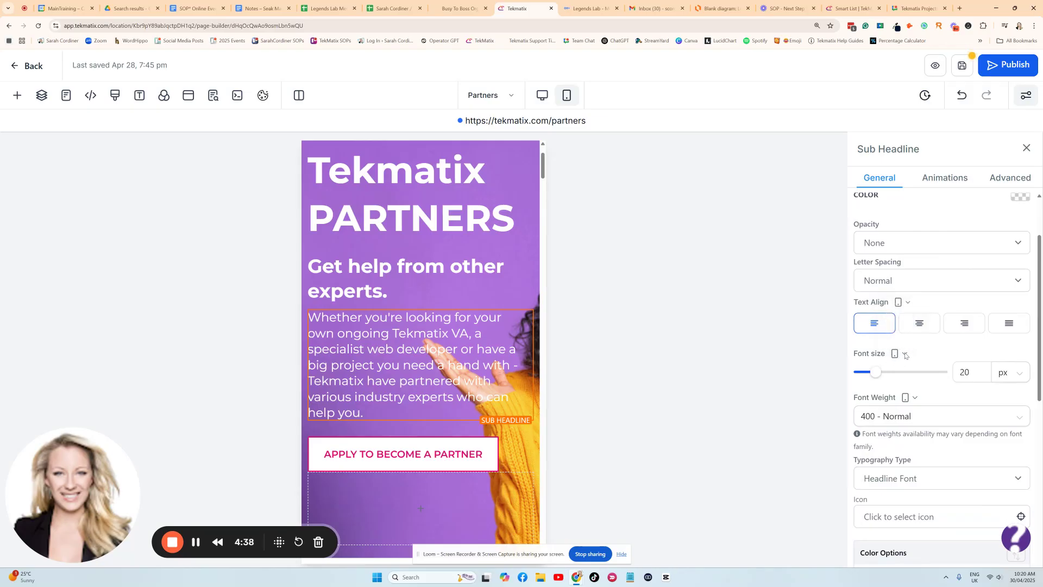
pyautogui.click(903, 354)
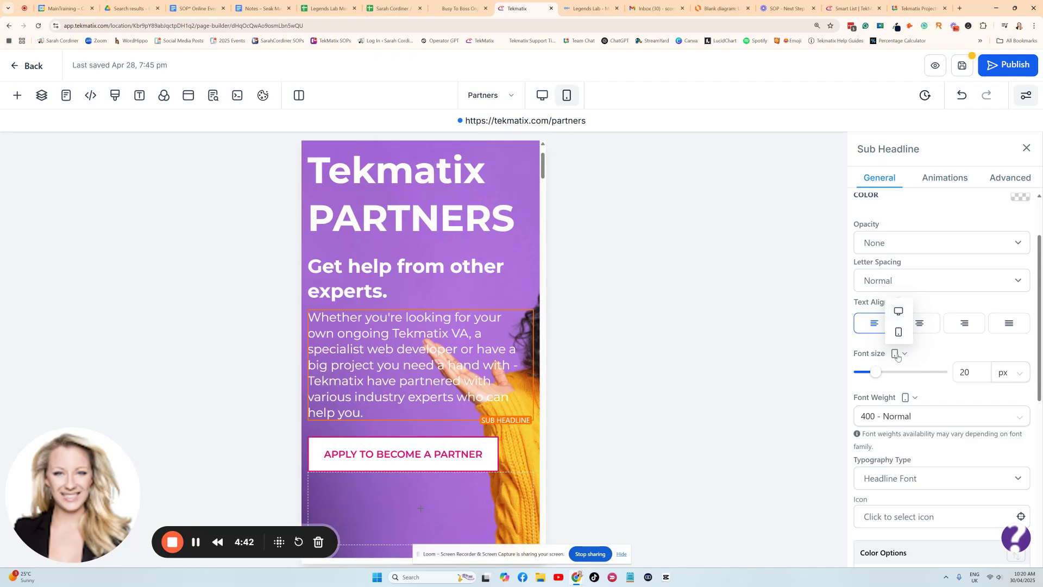
pyautogui.click(897, 338)
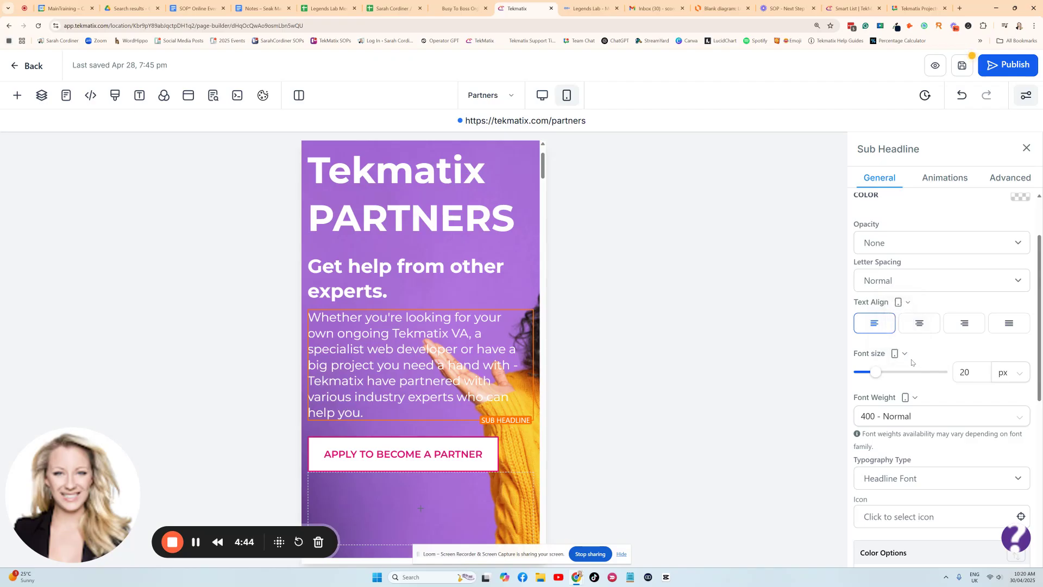
pyautogui.click(960, 373)
pyautogui.click(876, 375)
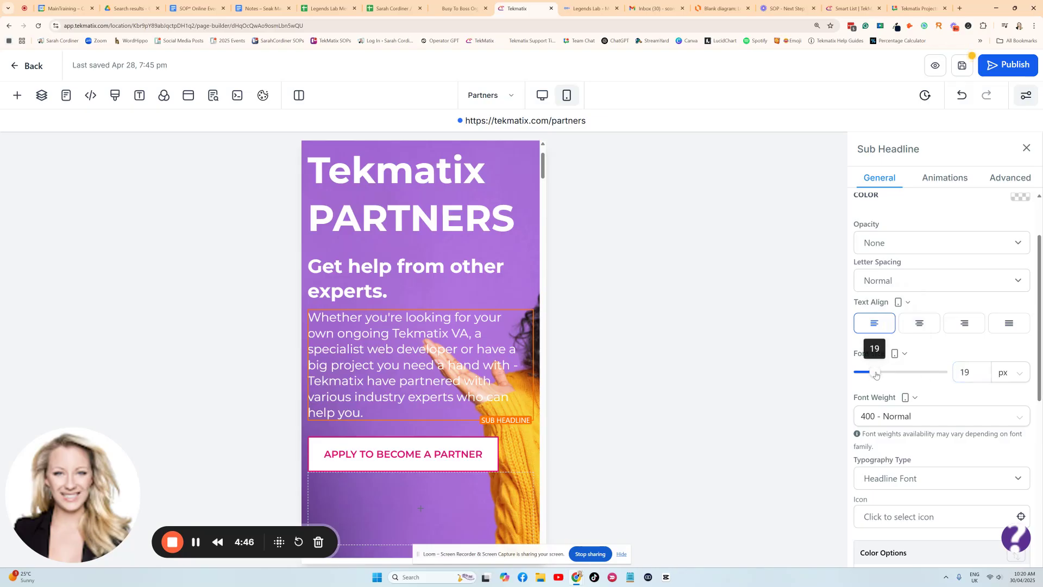
pyautogui.moveTo(874, 374); pyautogui.dragTo(873, 376)
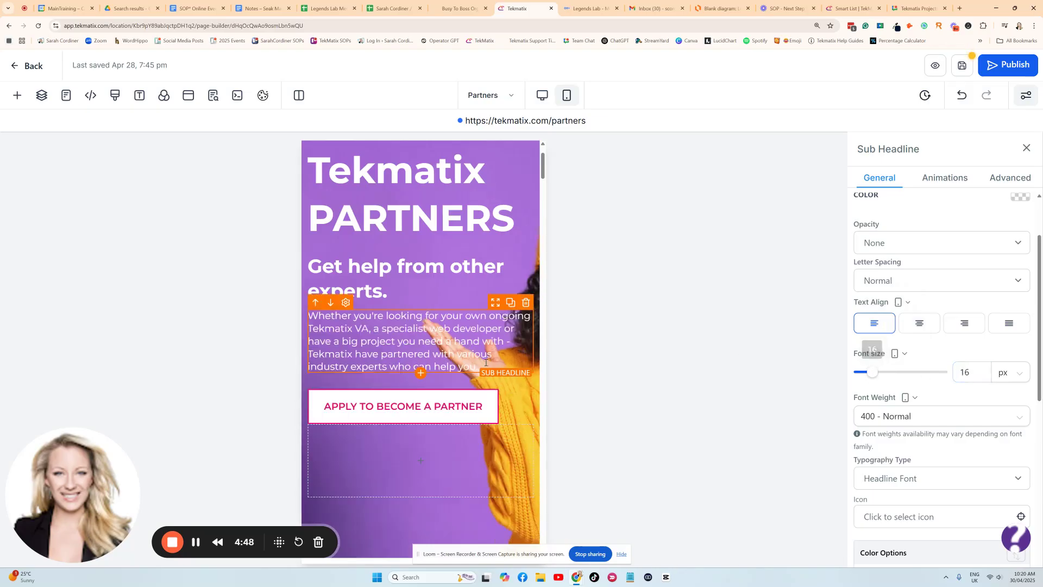
# Make the entire hero sub headline text bold and deselect it
pyautogui.click(403, 331)
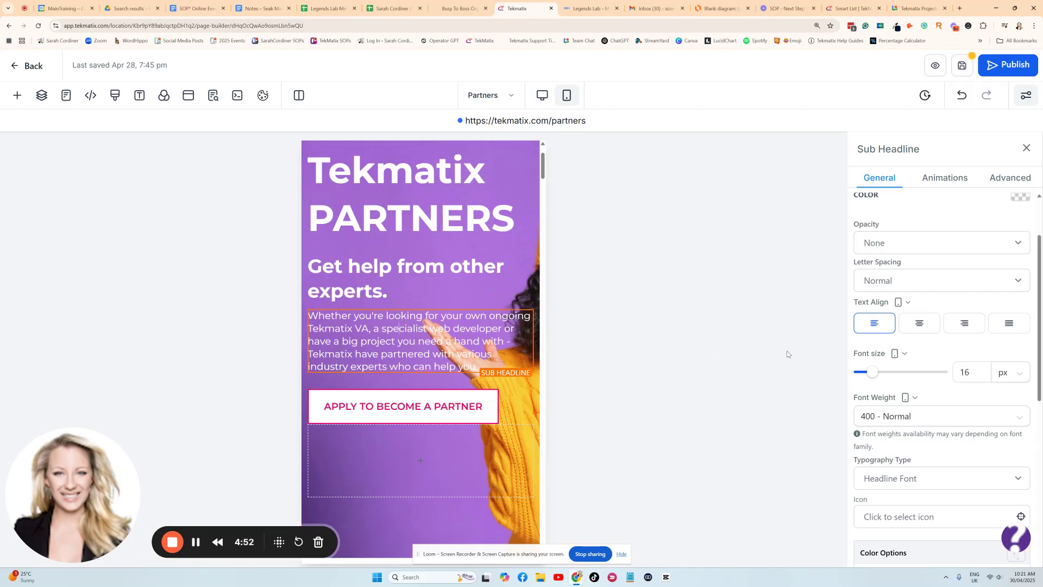
pyautogui.hotkey('ctrl', 'a')
pyautogui.hotkey('ctrl', 'b')
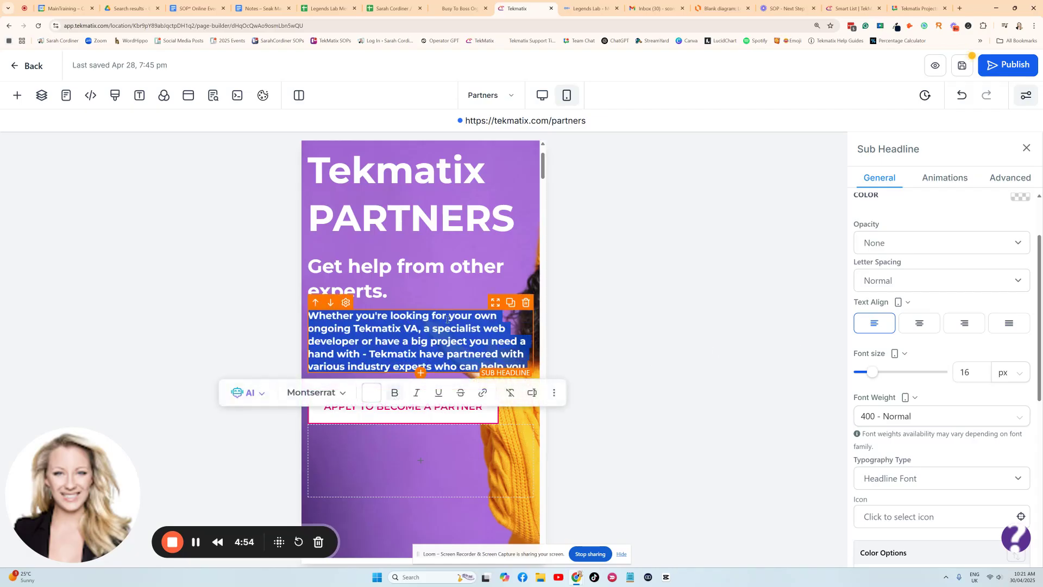
pyautogui.click(603, 337)
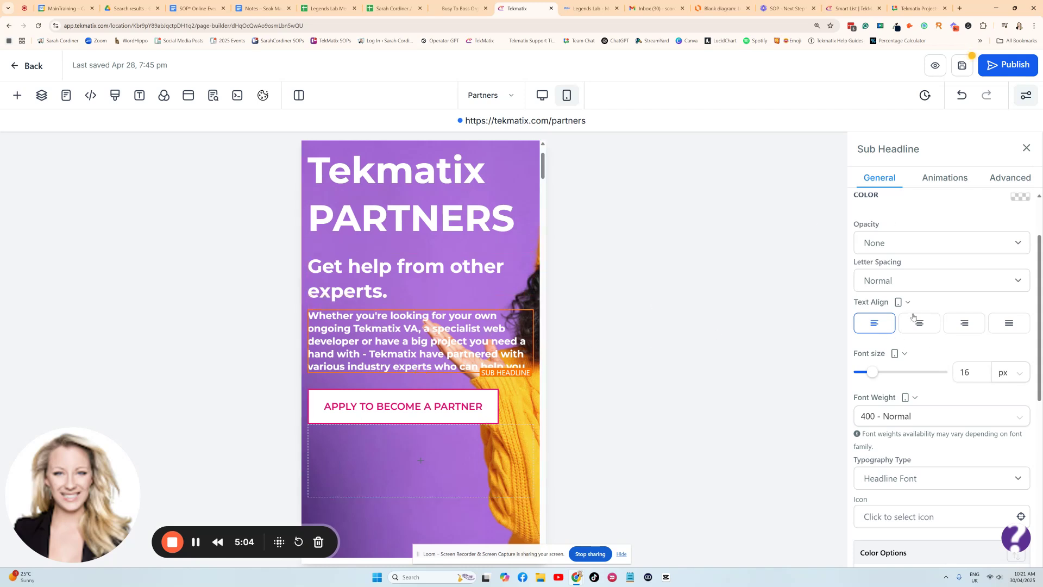
# Set the mobile right margin of the hero sub headline starting "Whether you're looking for your own ongoing Tekmatix VA" to 30 px
pyautogui.scroll(-5, 945, 358)
pyautogui.scroll(-3, 950, 358)
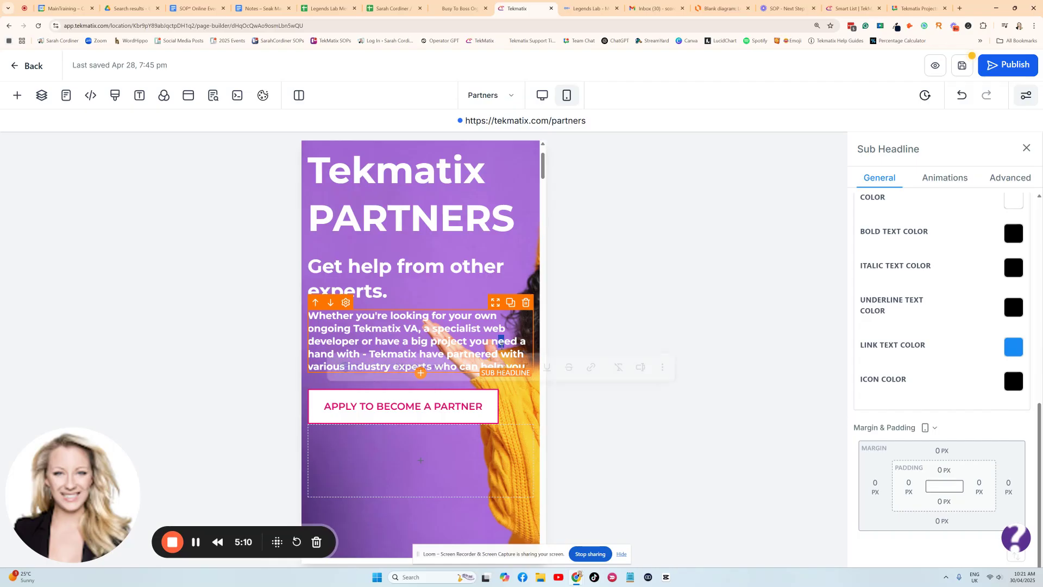
pyautogui.tripleClick(488, 347)
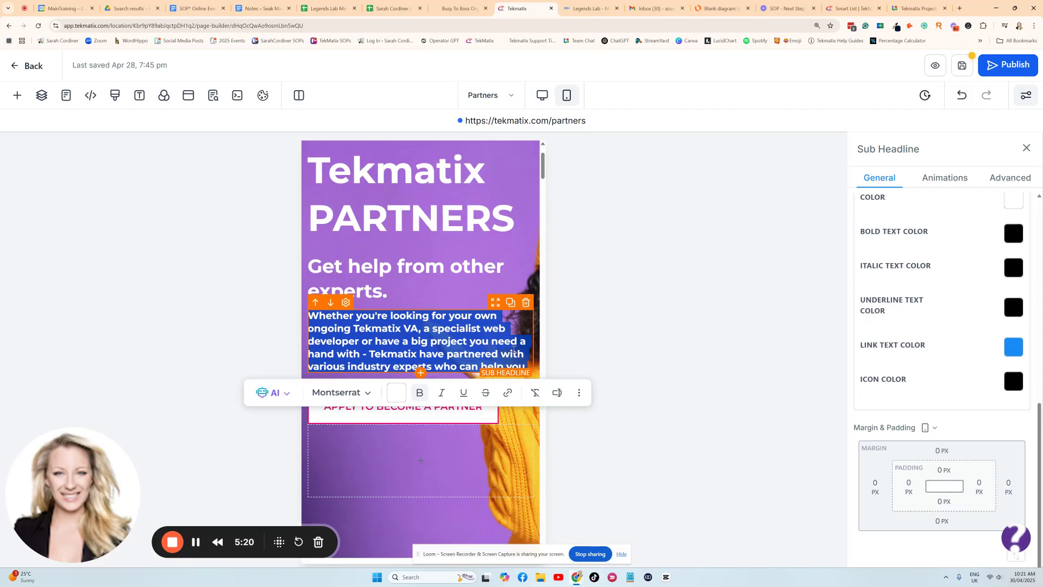
pyautogui.click(933, 430)
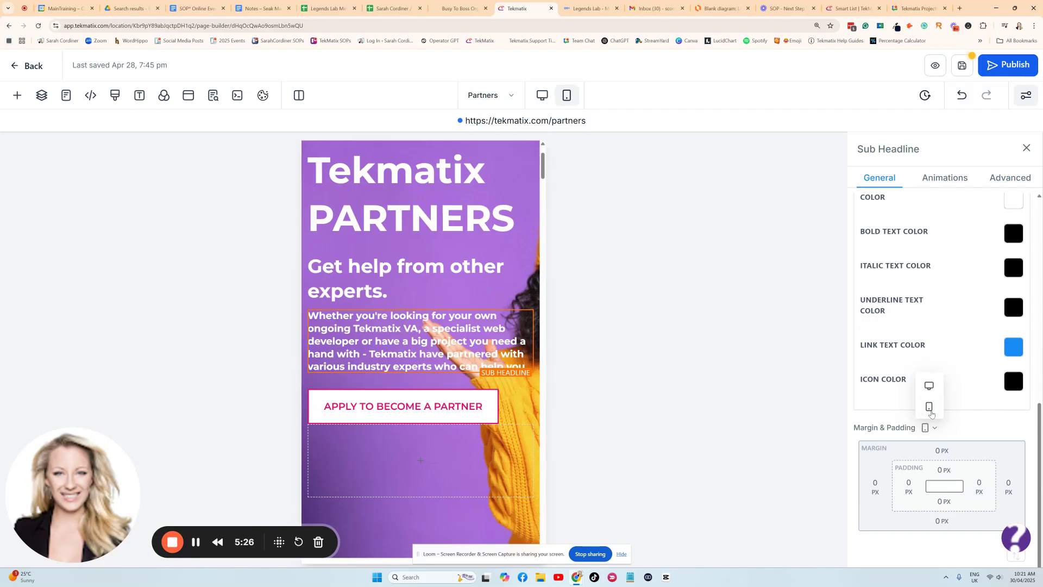
pyautogui.click(930, 408)
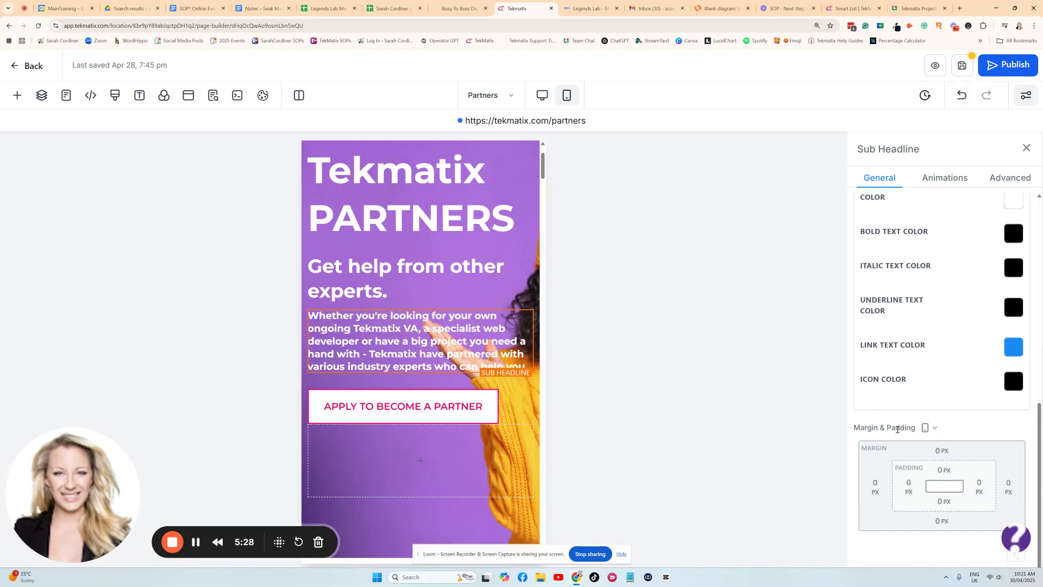
pyautogui.click(1008, 484)
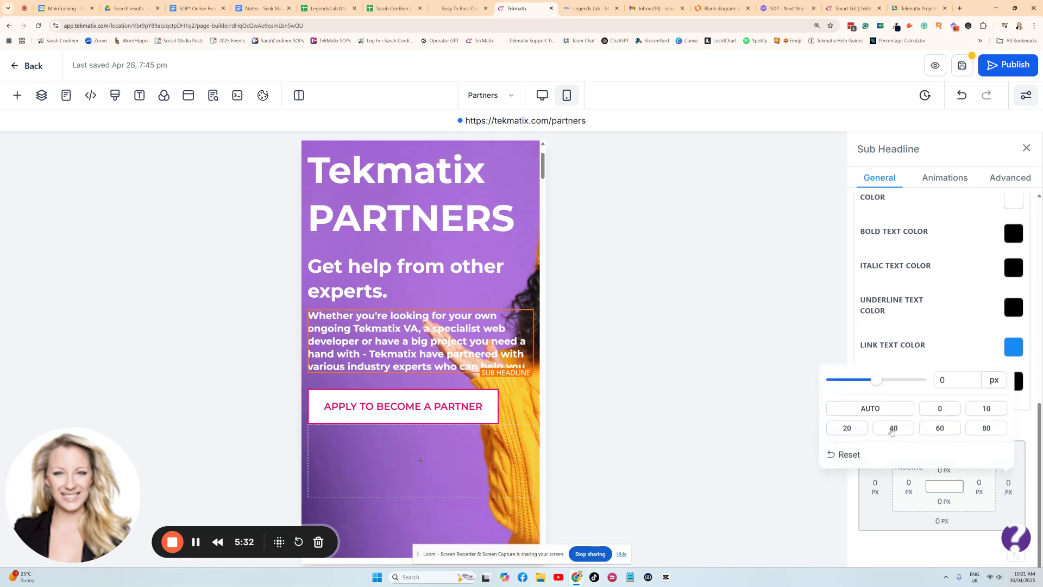
pyautogui.click(858, 430)
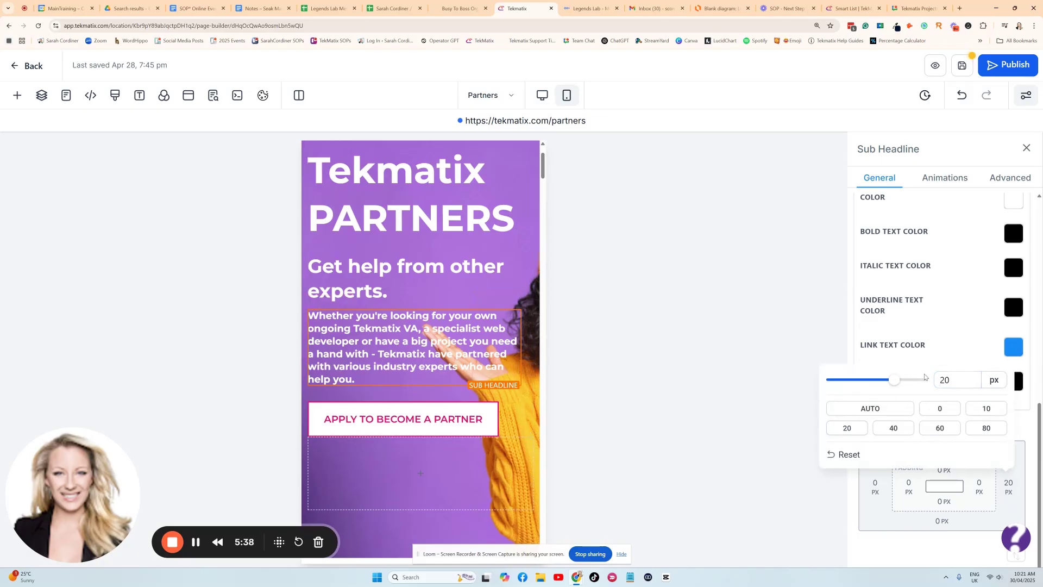
pyautogui.moveTo(951, 381); pyautogui.dragTo(906, 383)
pyautogui.write('30')
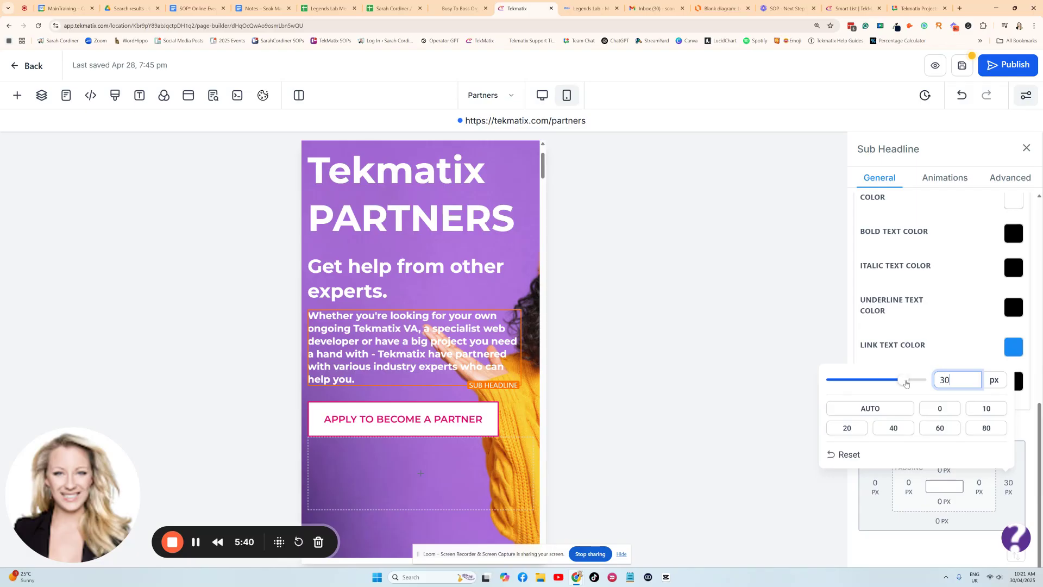
pyautogui.click(576, 348)
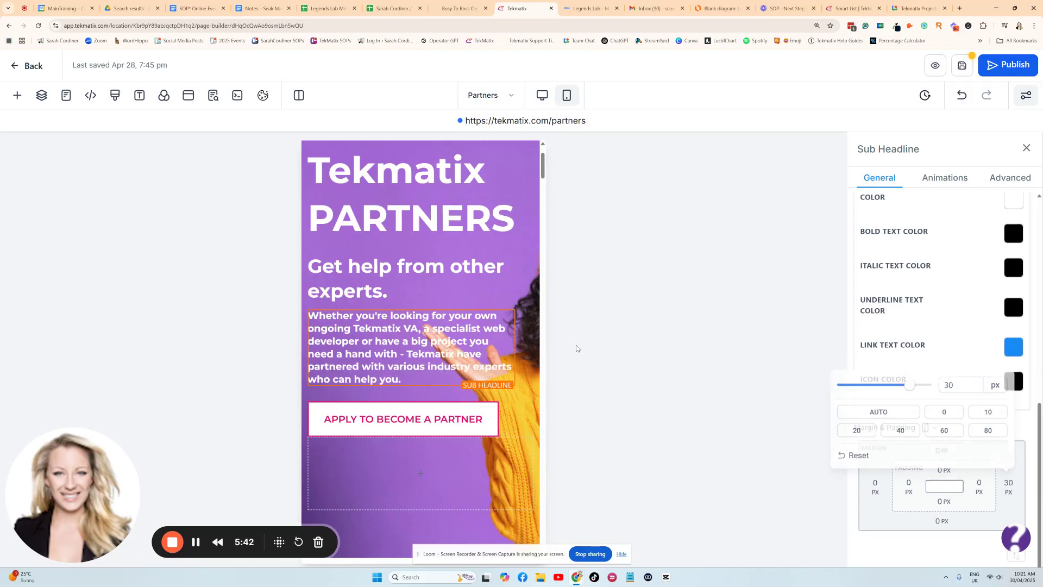
pyautogui.scroll(2, 411, 345)
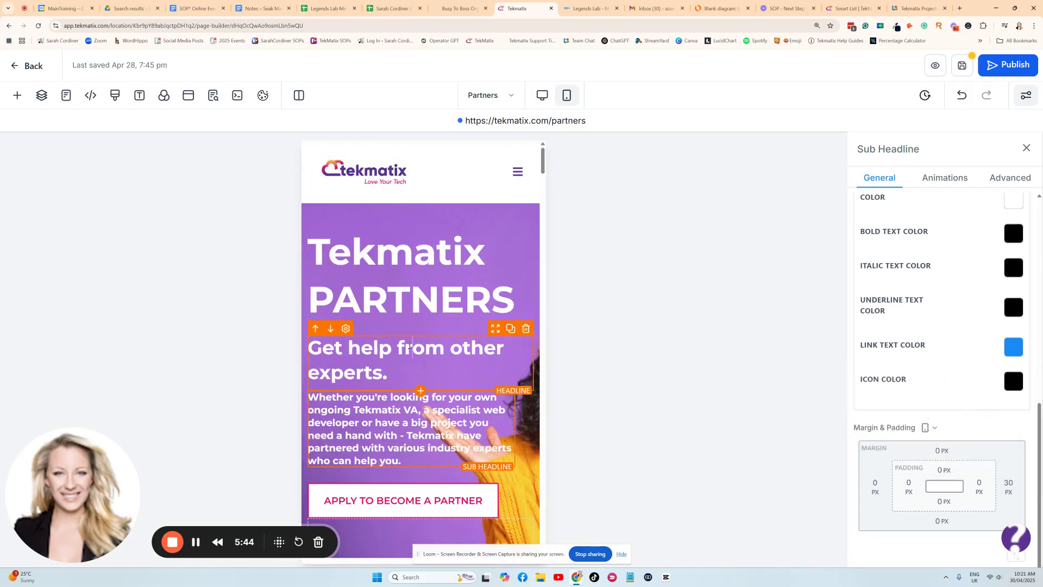
# Hide the empty second column below the "APPLY TO BECOME A PARTNER" button on mobile
pyautogui.click(410, 345)
pyautogui.scroll(-5, 460, 319)
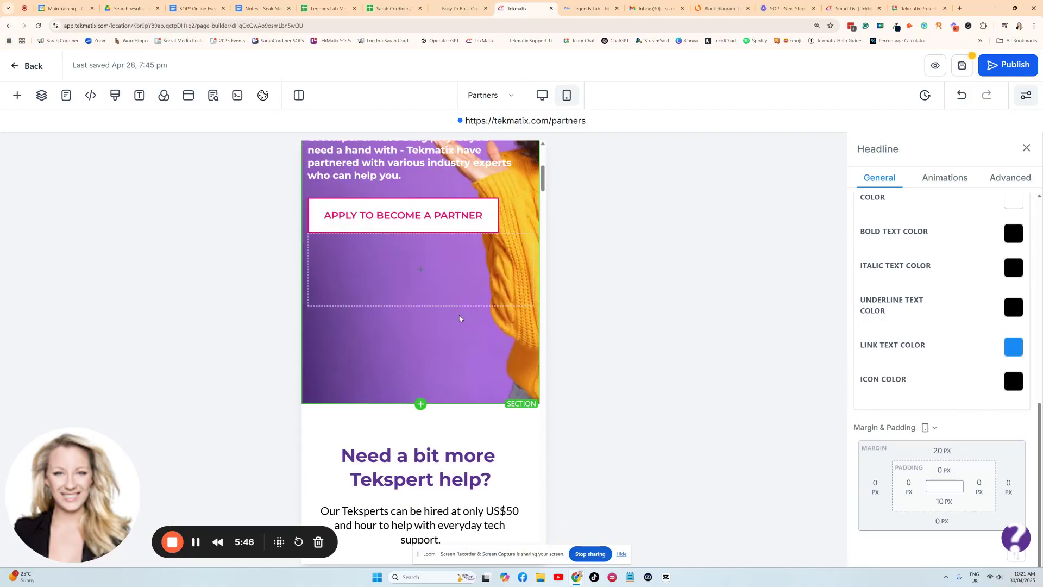
pyautogui.scroll(2, 409, 353)
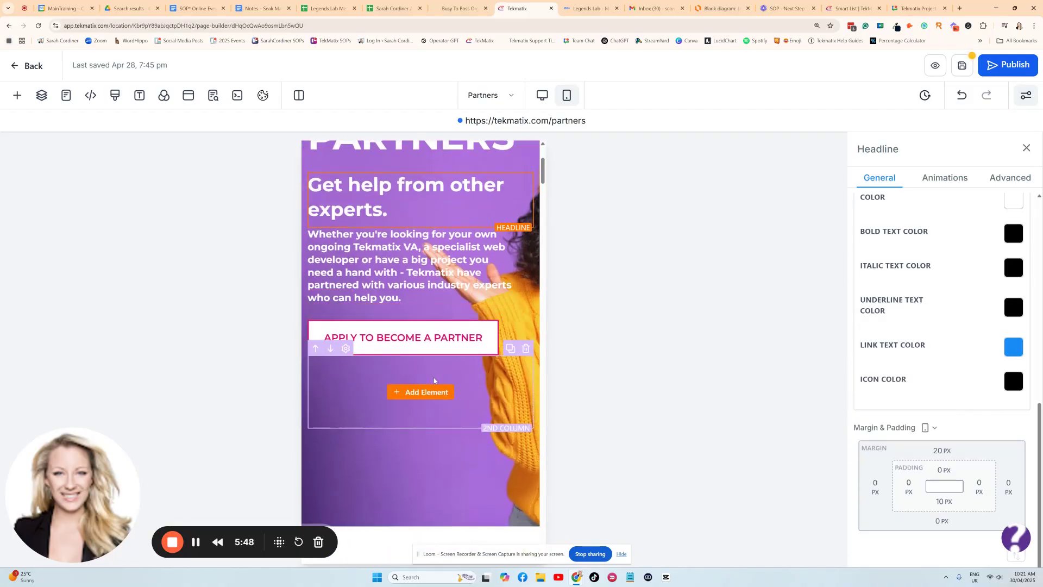
pyautogui.click(470, 388)
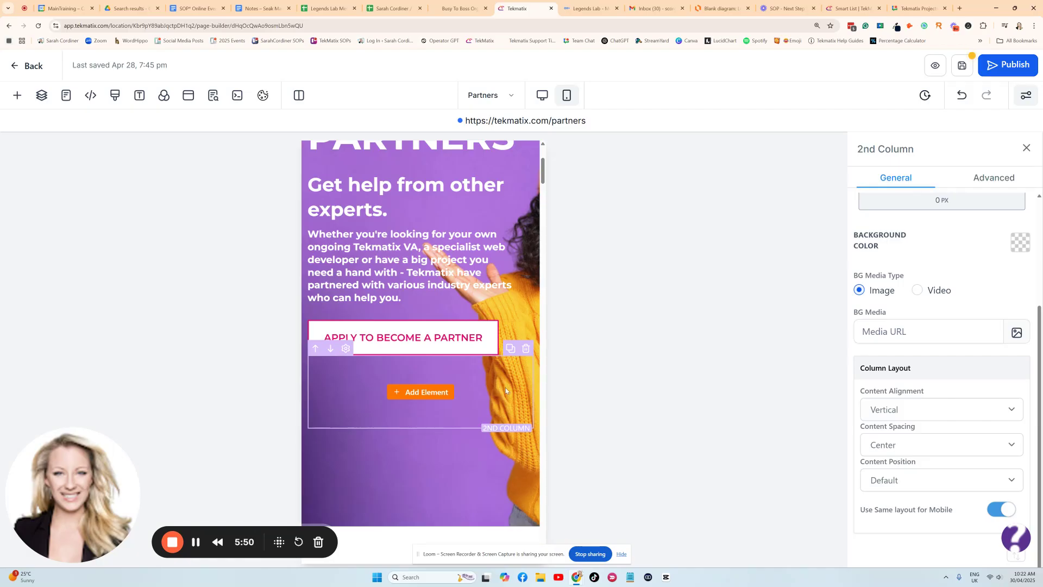
pyautogui.scroll(-1, 489, 397)
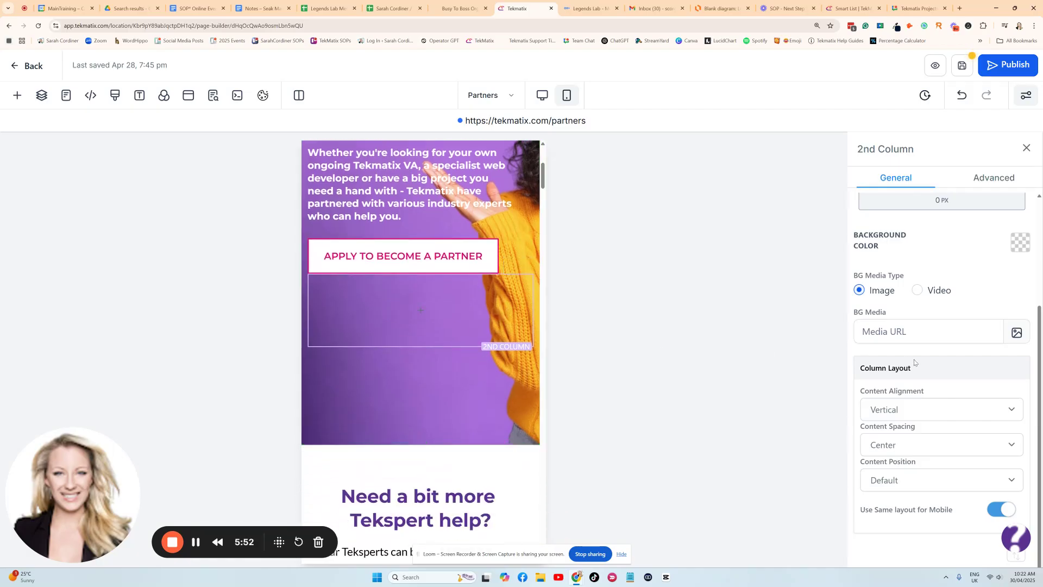
pyautogui.scroll(3, 914, 362)
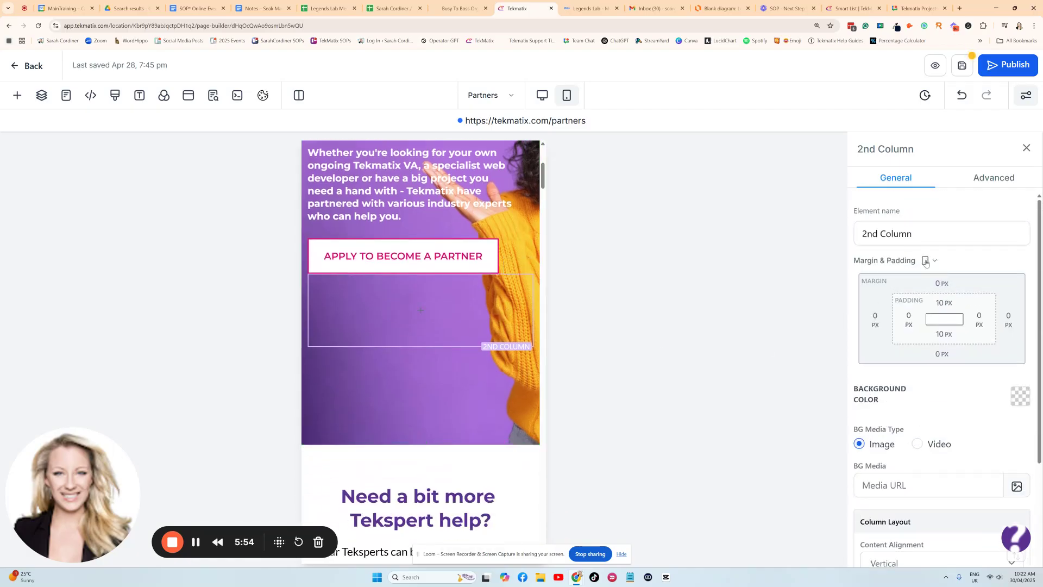
pyautogui.moveTo(426, 308)
pyautogui.click(993, 180)
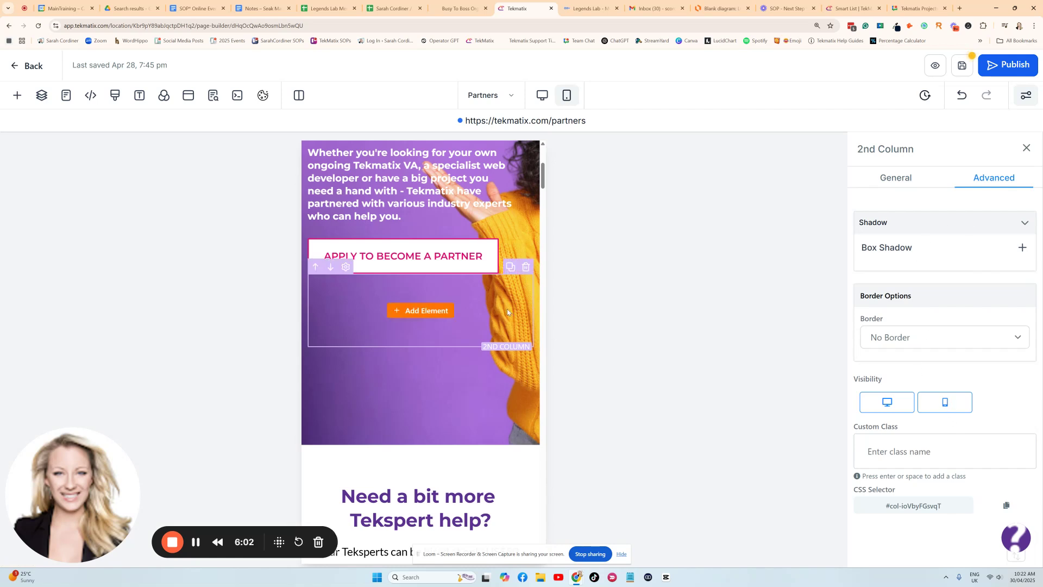
pyautogui.click(945, 403)
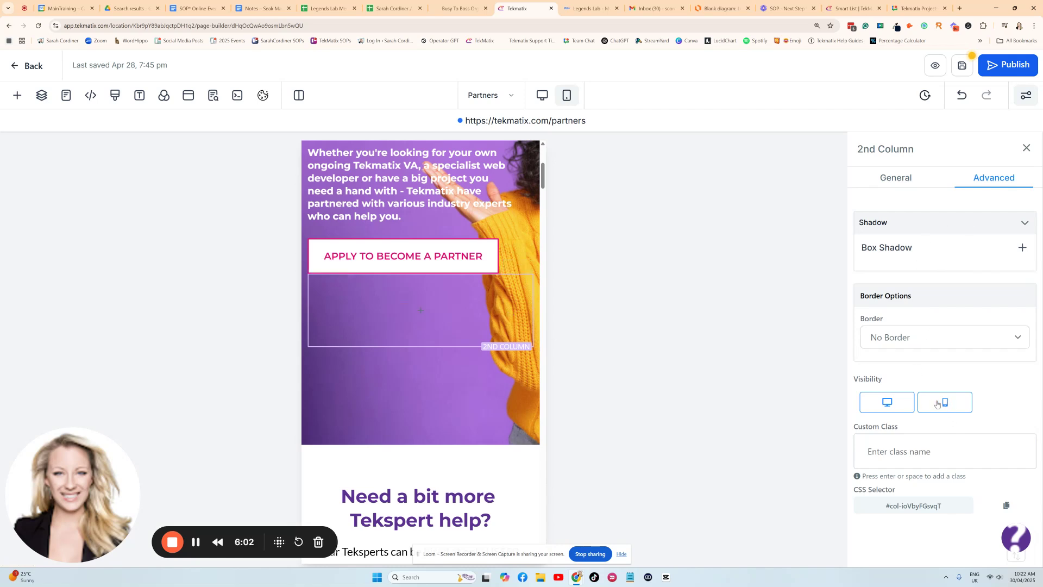
# Try mobile bottom paddings of 40 and 60 px on the purple hero section and settle on 80 px
pyautogui.click(457, 303)
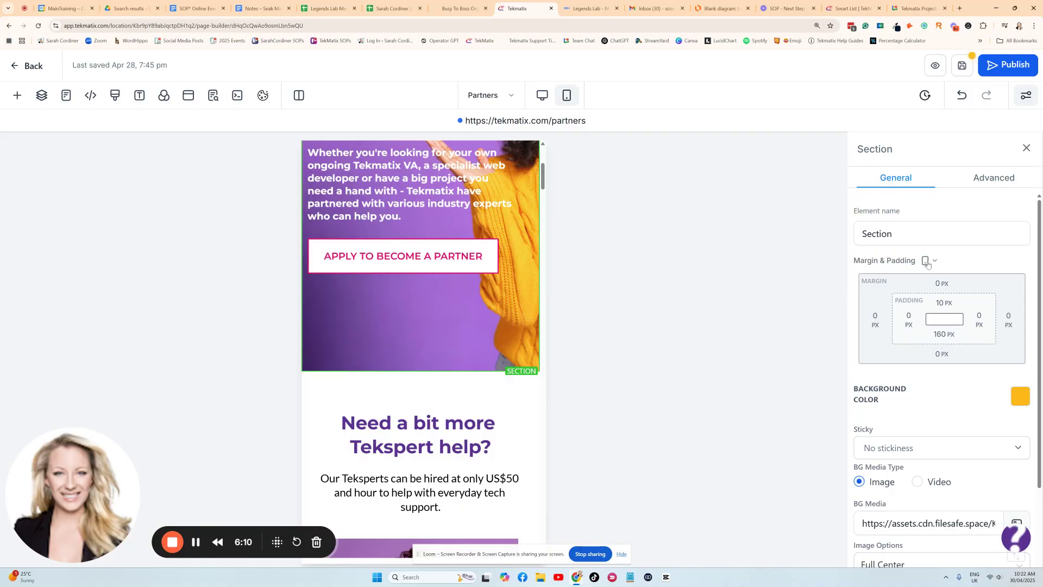
pyautogui.click(945, 335)
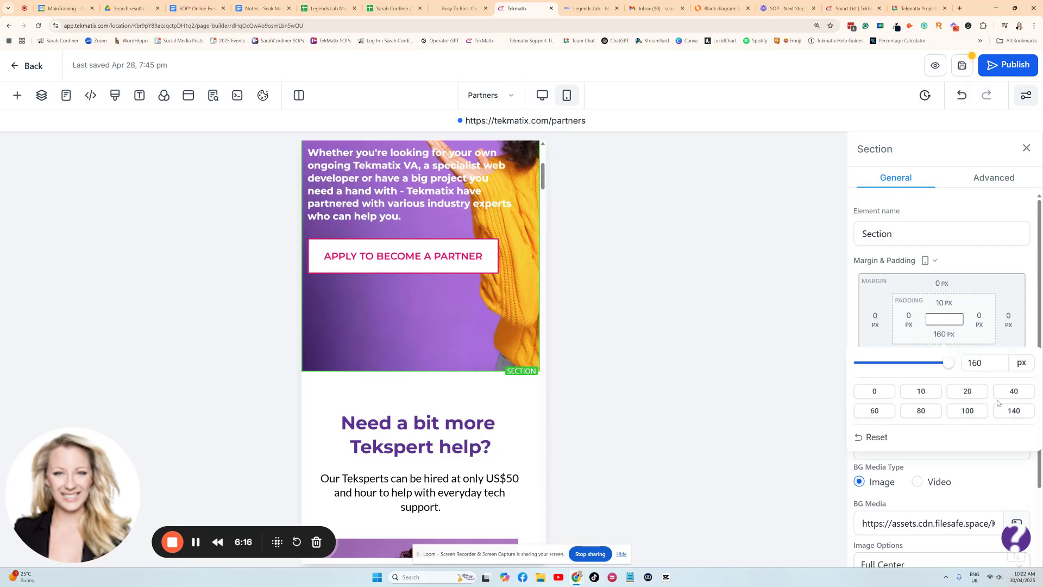
pyautogui.click(1015, 391)
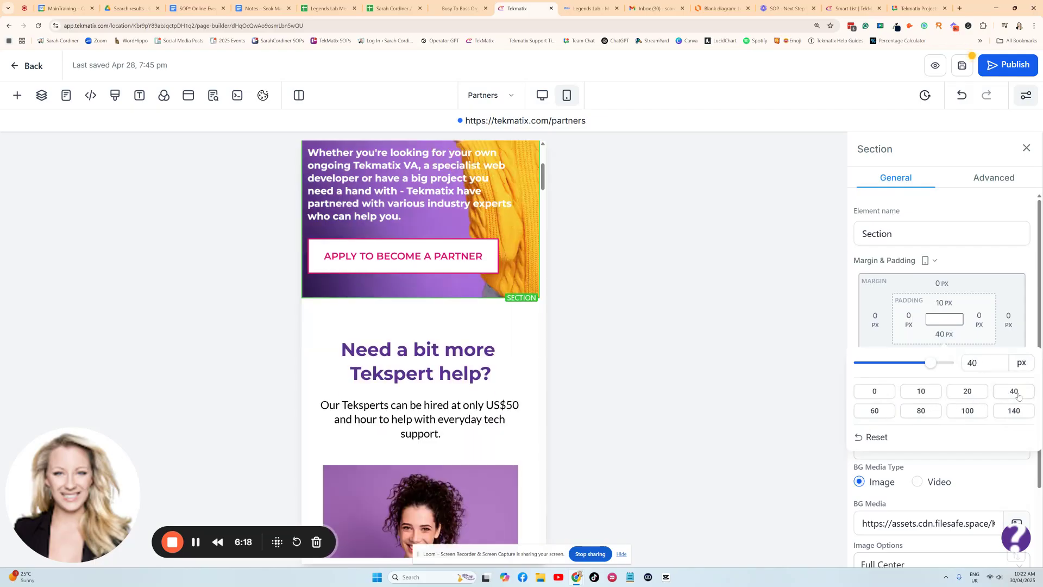
pyautogui.click(882, 415)
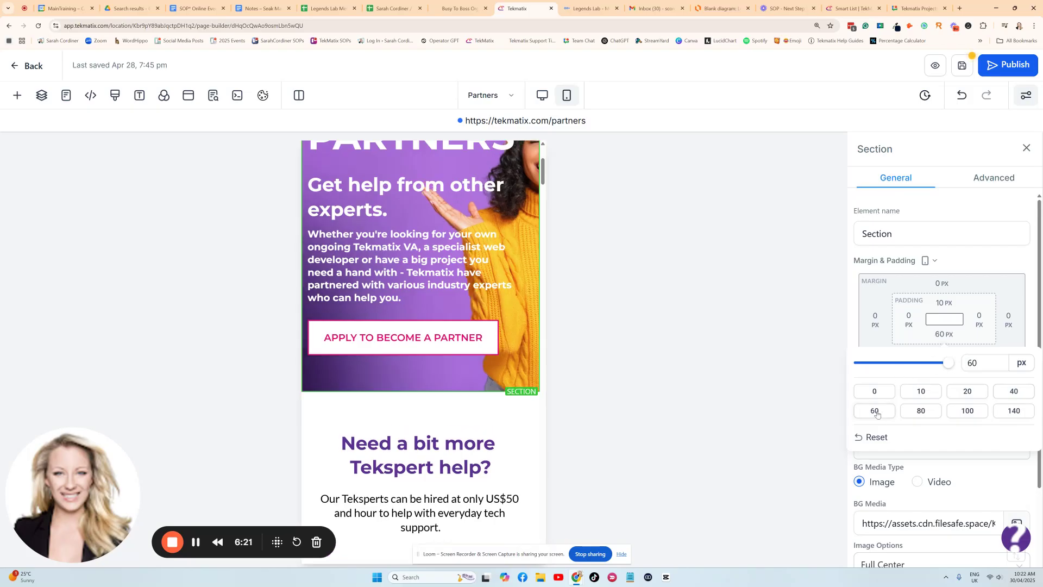
pyautogui.click(926, 412)
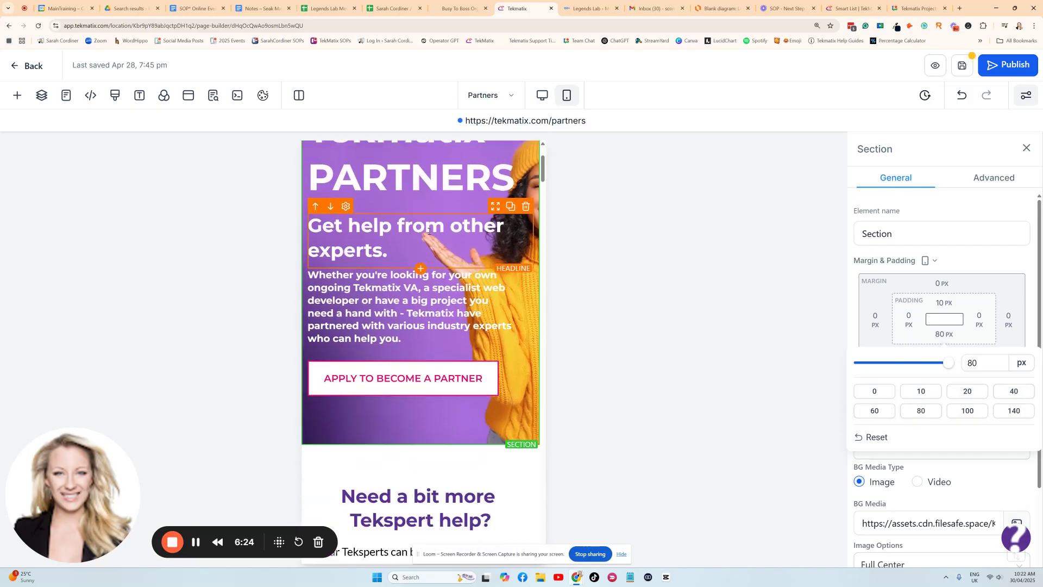
pyautogui.scroll(1, 439, 219)
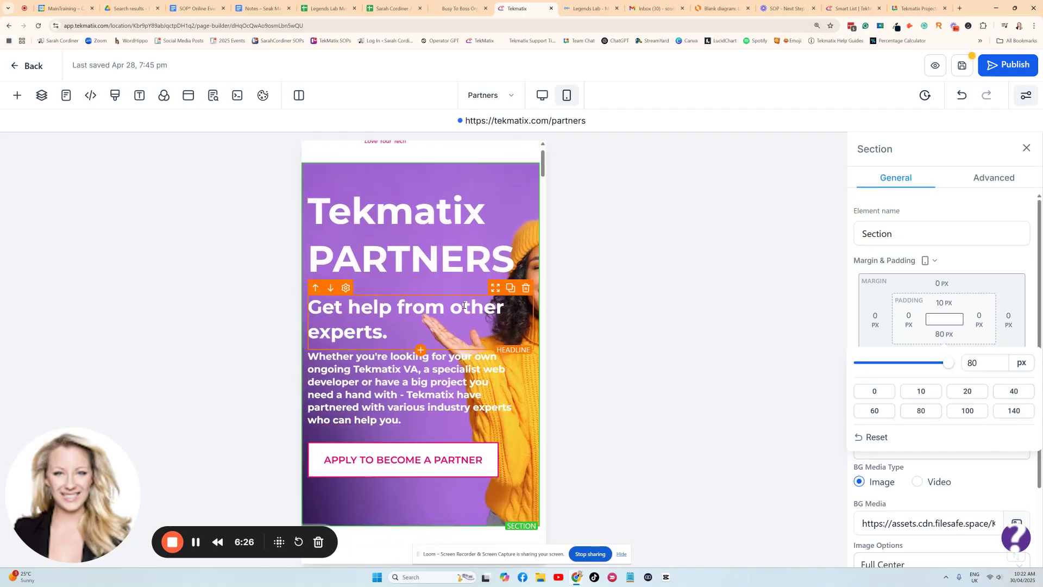
pyautogui.scroll(-2, 475, 341)
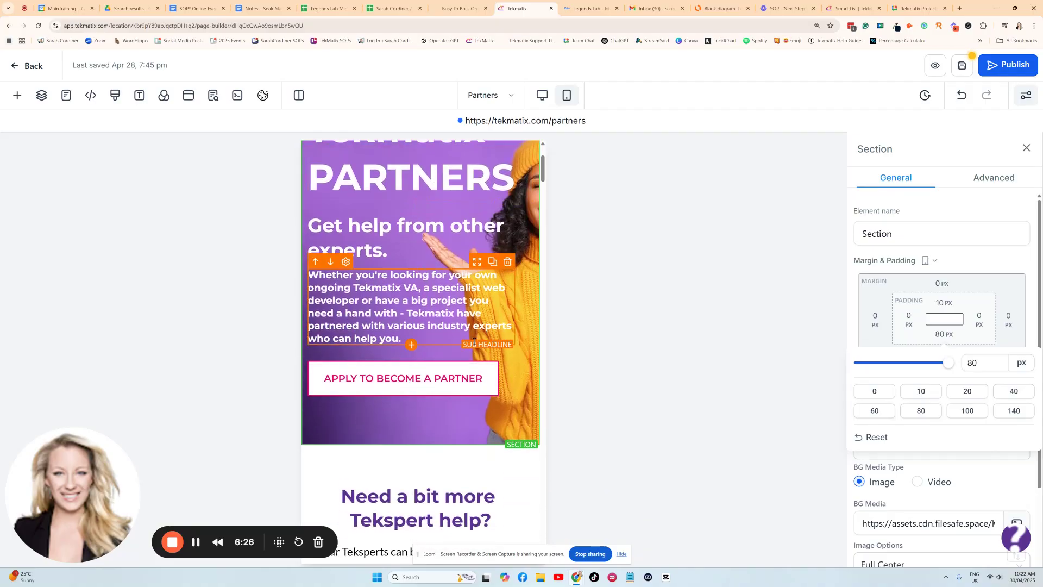
pyautogui.click(972, 472)
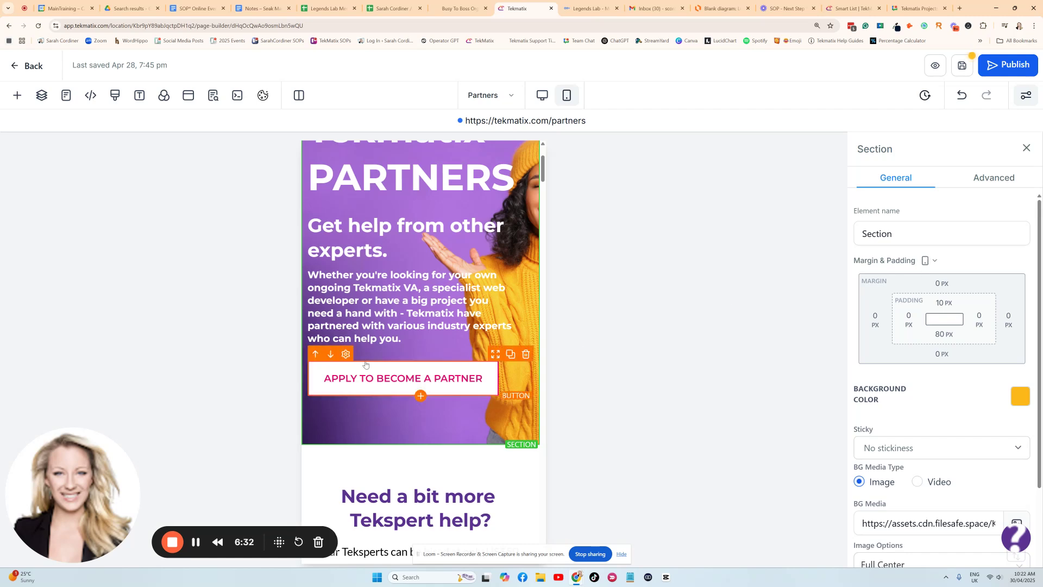
# Compare the hero section's layout in desktop and mobile modes, including the mobile content just below it
pyautogui.scroll(3, 419, 391)
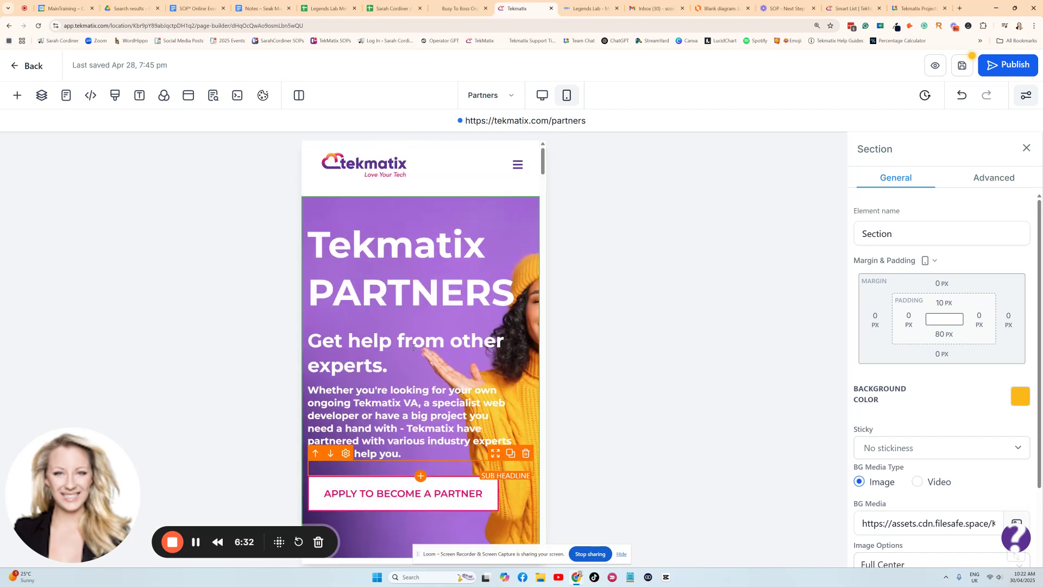
pyautogui.click(542, 95)
pyautogui.scroll(-3, 532, 210)
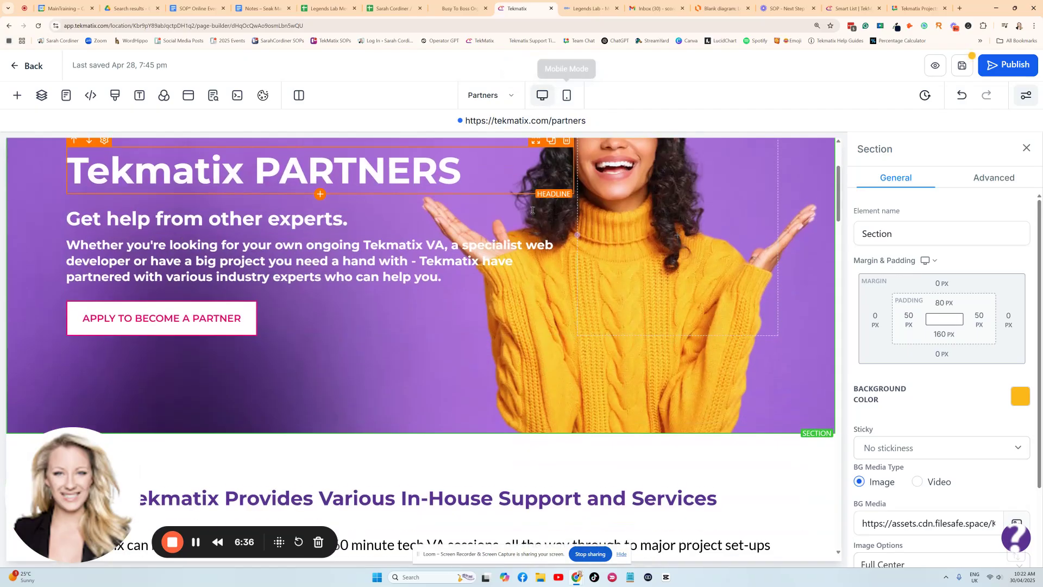
pyautogui.scroll(-1, 532, 210)
pyautogui.scroll(3, 488, 232)
pyautogui.scroll(-2, 487, 231)
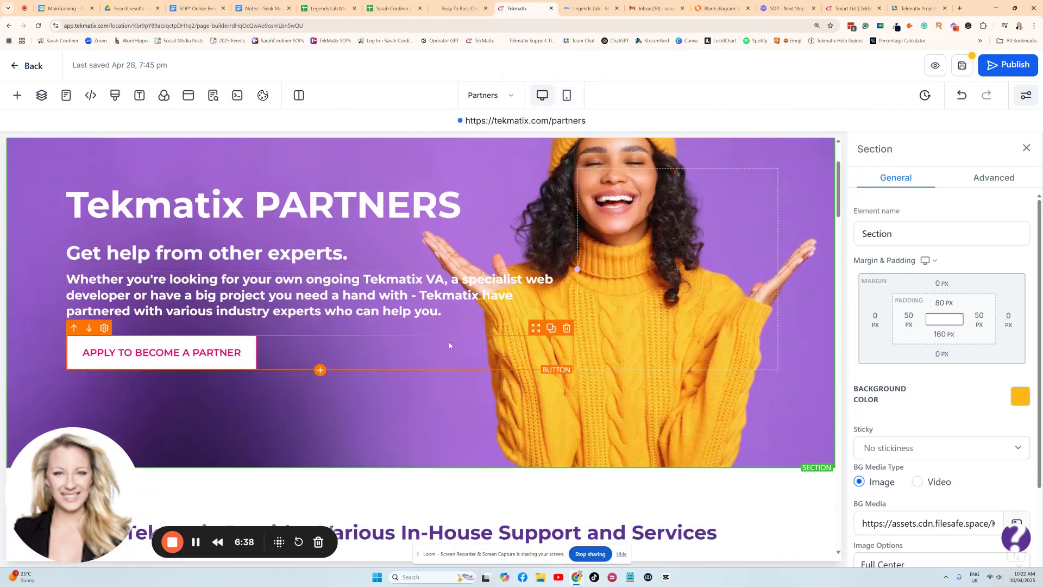
pyautogui.scroll(1, 449, 345)
pyautogui.click(567, 95)
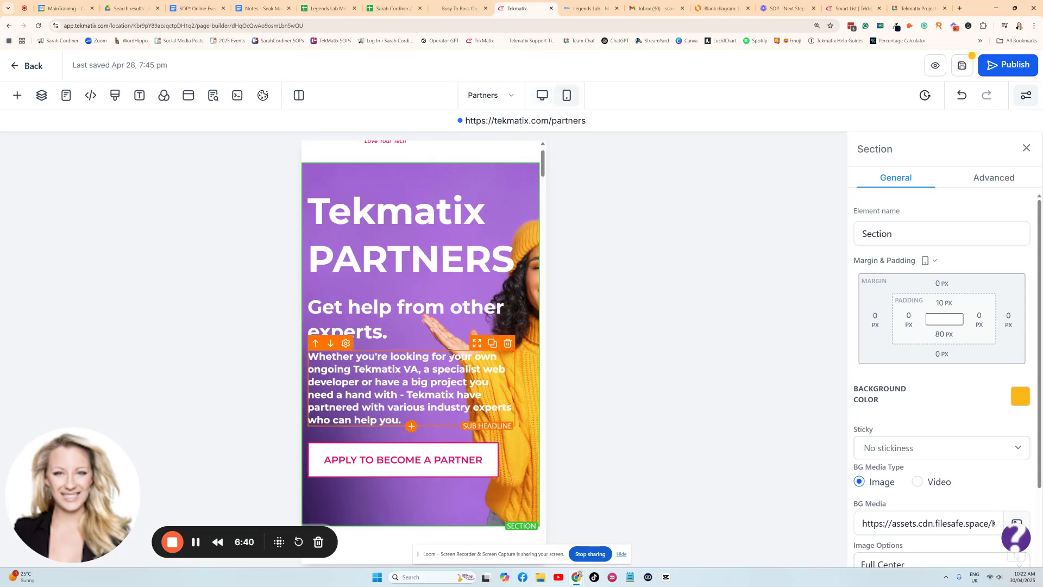
pyautogui.scroll(-8, 475, 330)
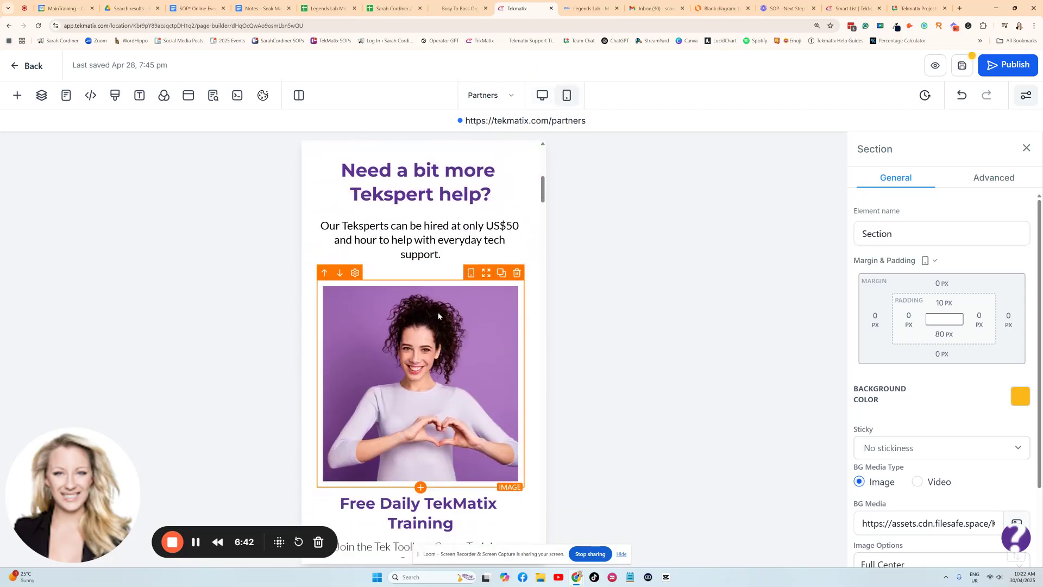
pyautogui.scroll(5, 441, 314)
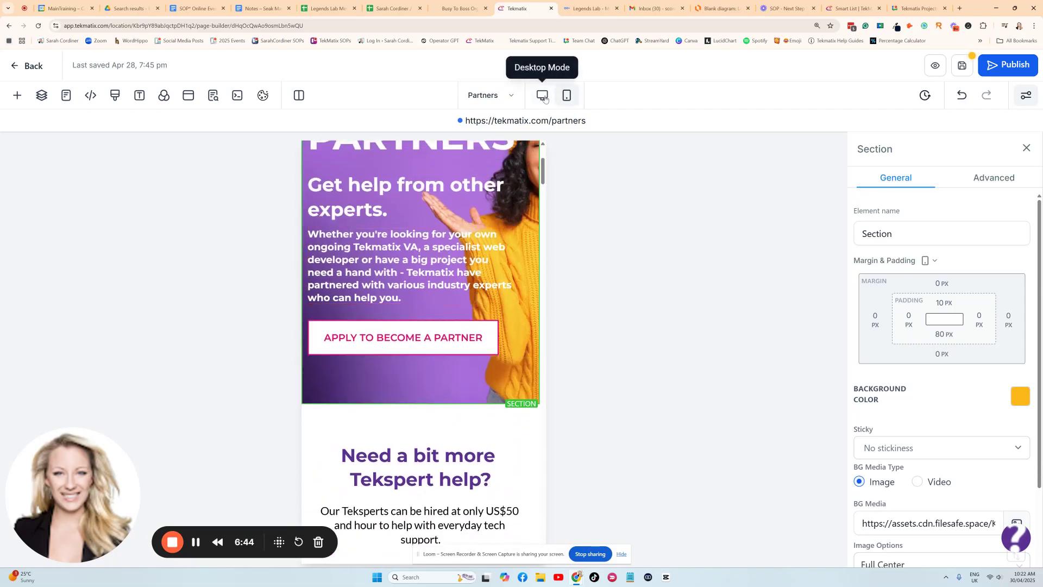
# Review the hero and the "Tekmatix Provides Various In-House Support and Services" section in desktop mode
pyautogui.click(543, 95)
pyautogui.scroll(-5, 377, 323)
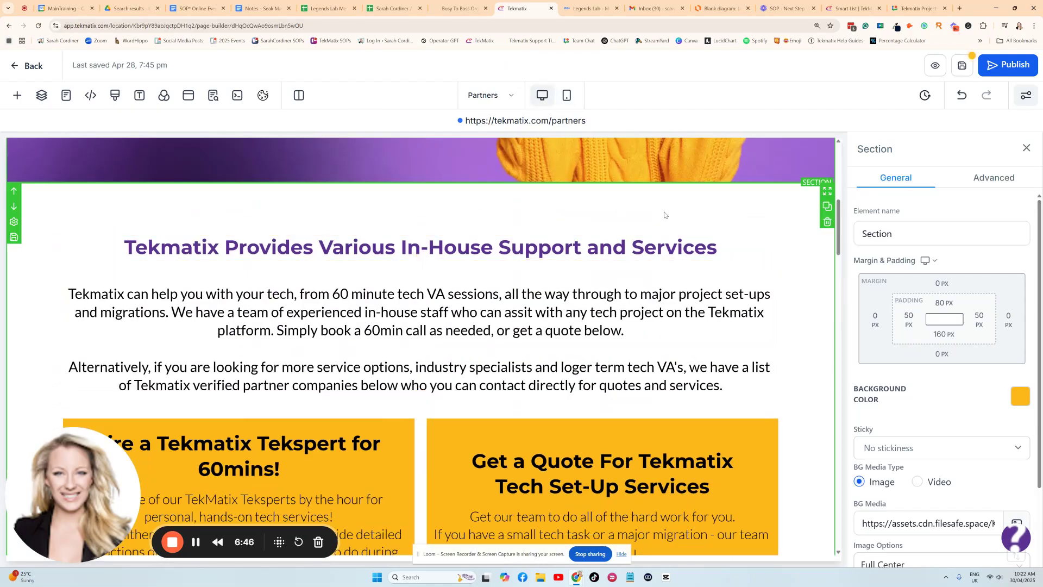
pyautogui.scroll(5, 566, 219)
pyautogui.scroll(-2, 574, 229)
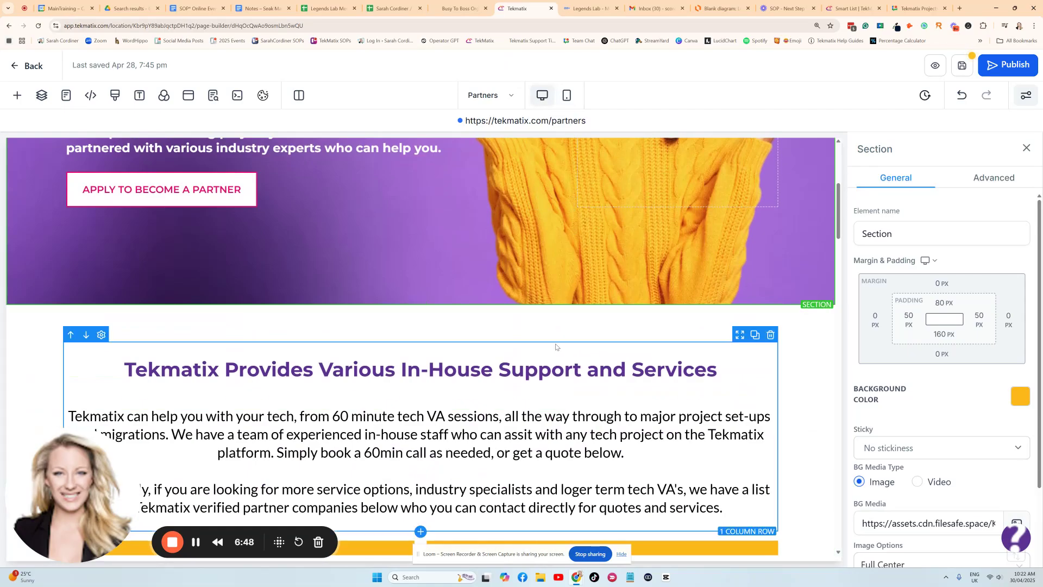
pyautogui.scroll(-2, 557, 336)
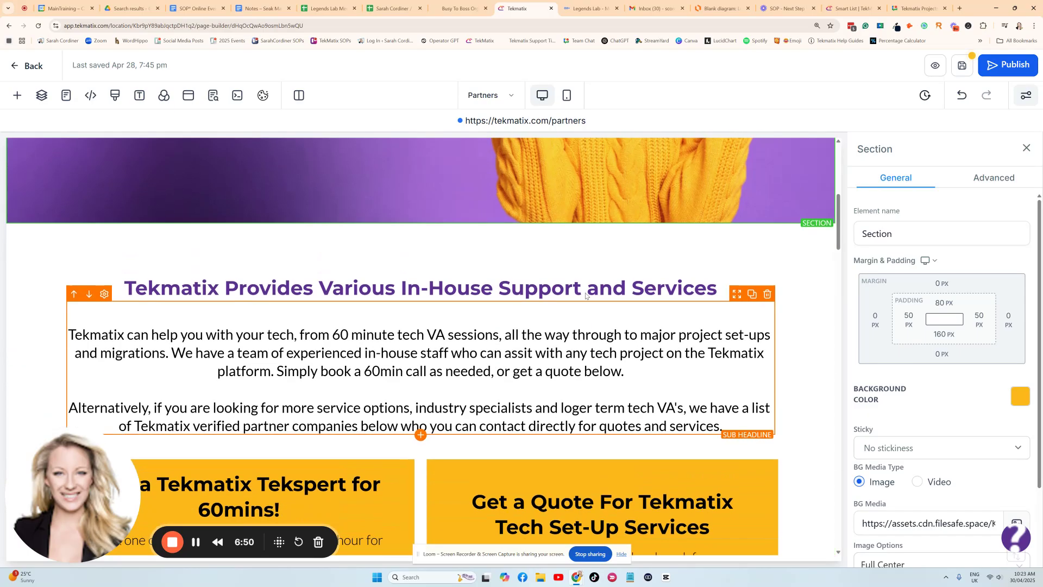
pyautogui.scroll(4, 468, 235)
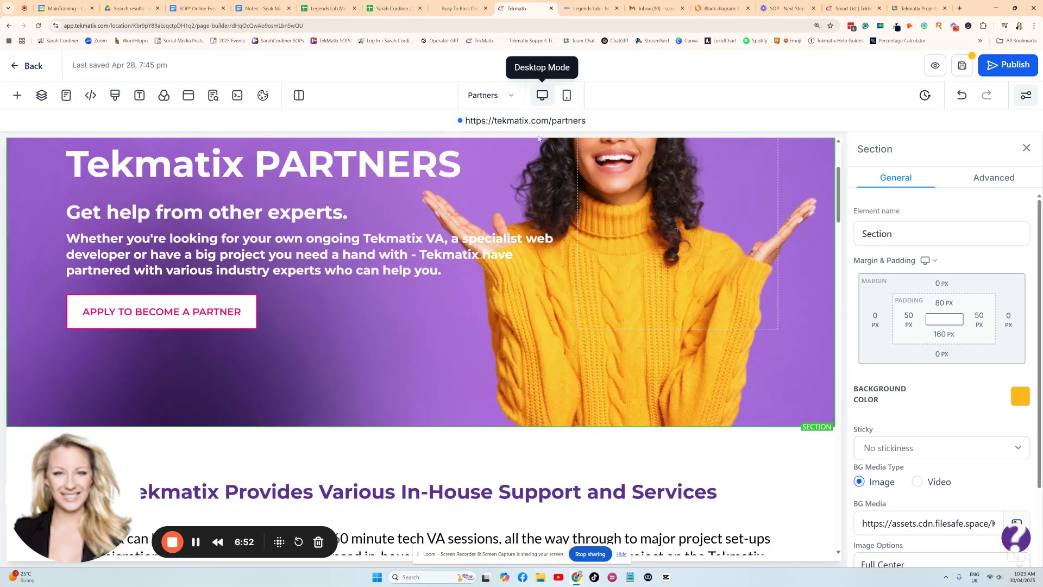
pyautogui.scroll(3, 473, 223)
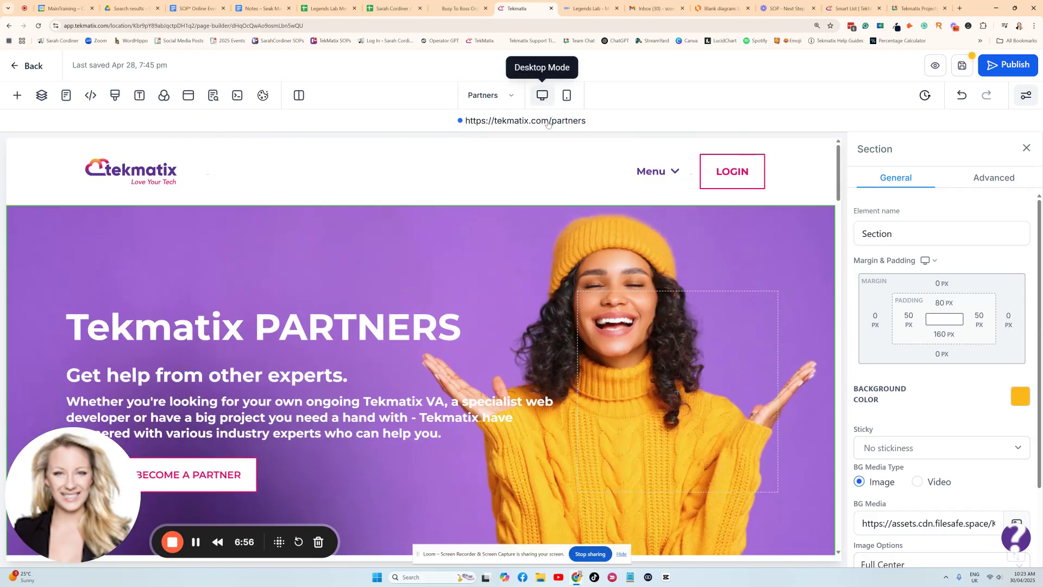
# Check the device visibility of the "Tekmatix Provides Various In-House Support and Services" and "Tekmatix Verified Partners" sections in desktop mode
pyautogui.scroll(-8, 522, 163)
pyautogui.click(524, 168)
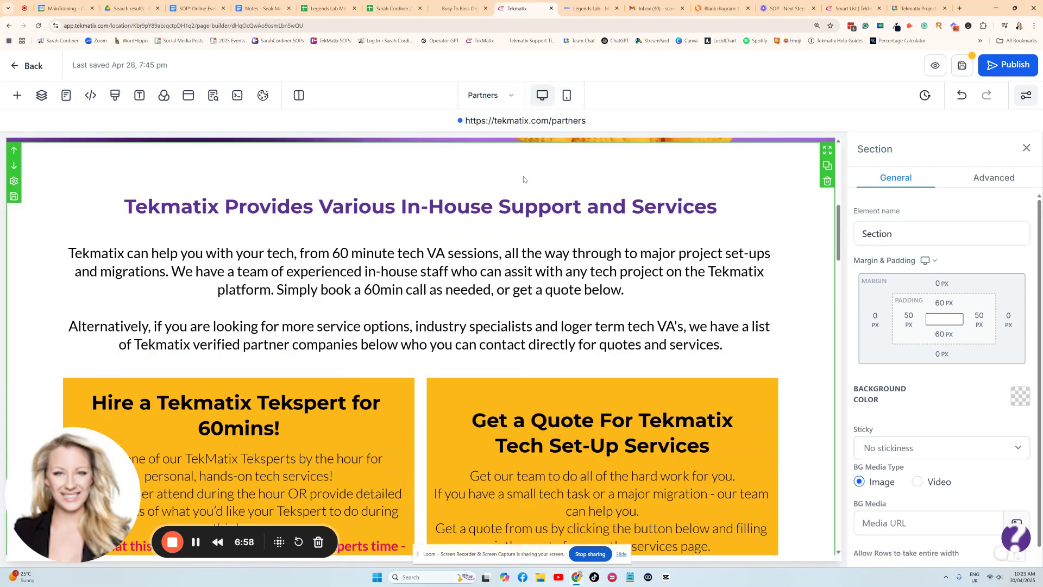
pyautogui.click(991, 180)
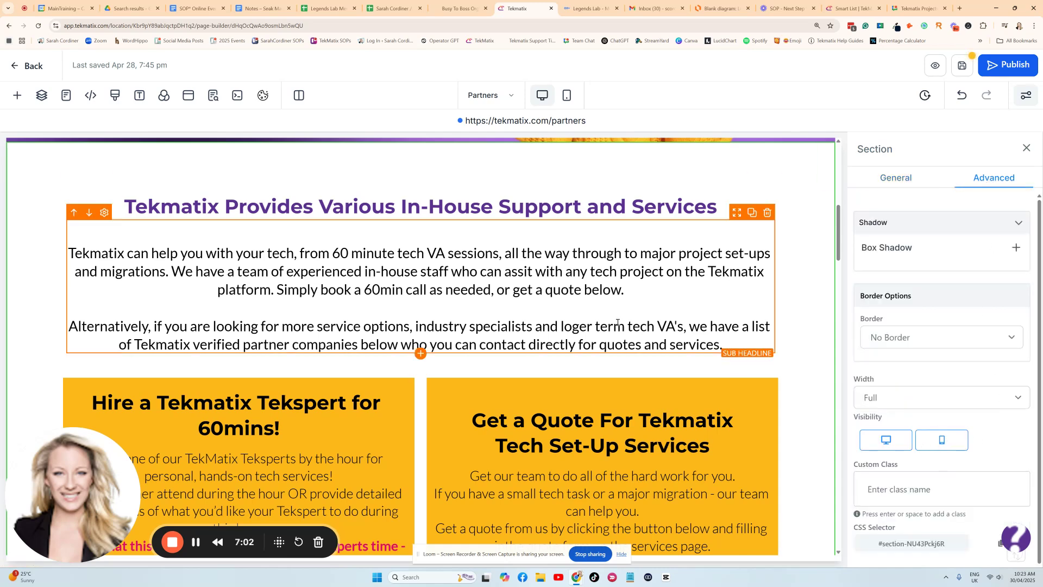
pyautogui.scroll(-8, 594, 239)
pyautogui.click(622, 233)
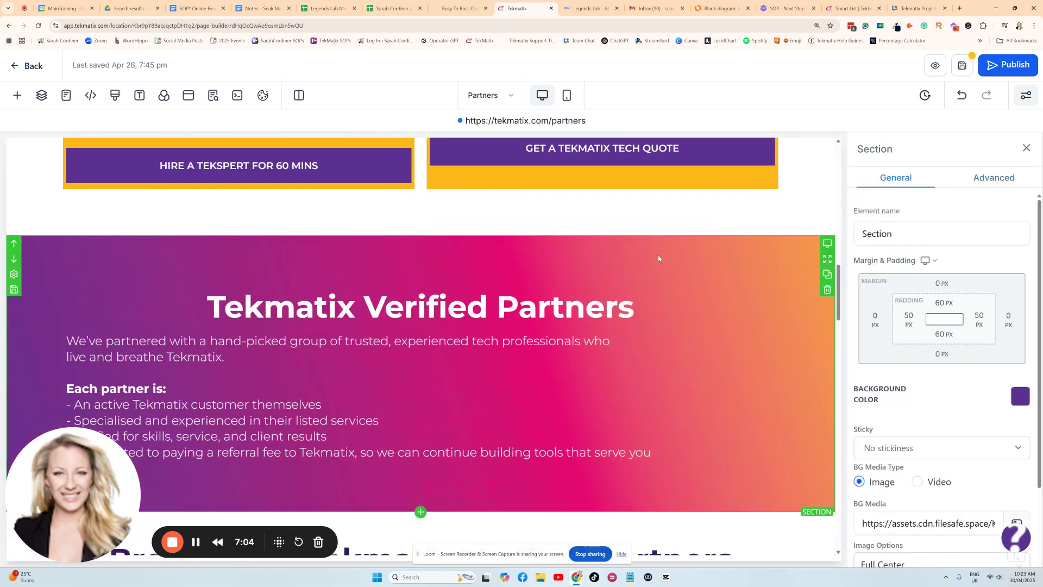
pyautogui.click(994, 177)
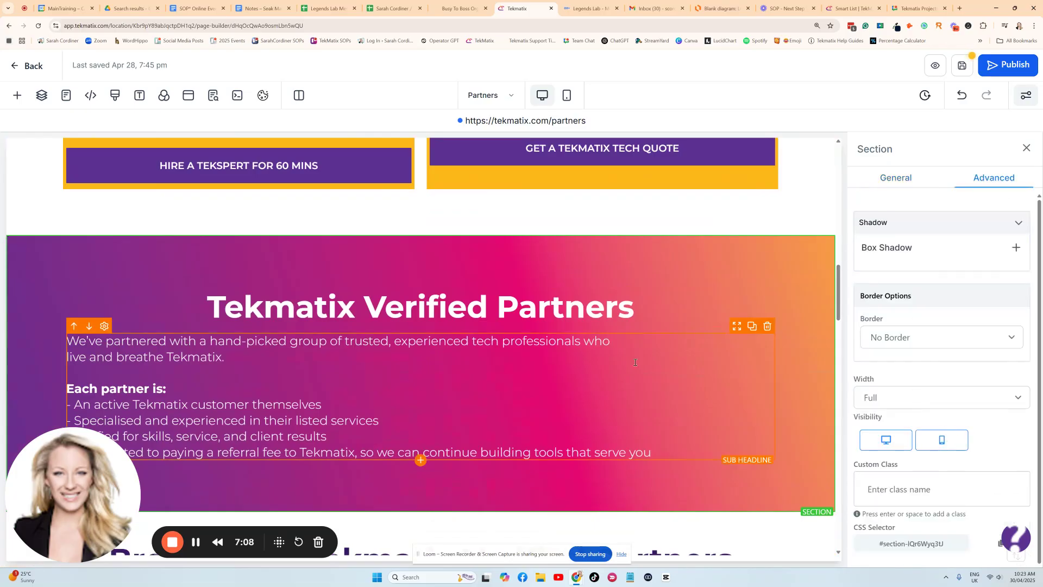
# Check the device visibility of the "Browse Our Tekmatix Verified Partners" section, the "You have 24 hour support" section and the footer
pyautogui.scroll(-3, 663, 343)
pyautogui.scroll(-2, 730, 333)
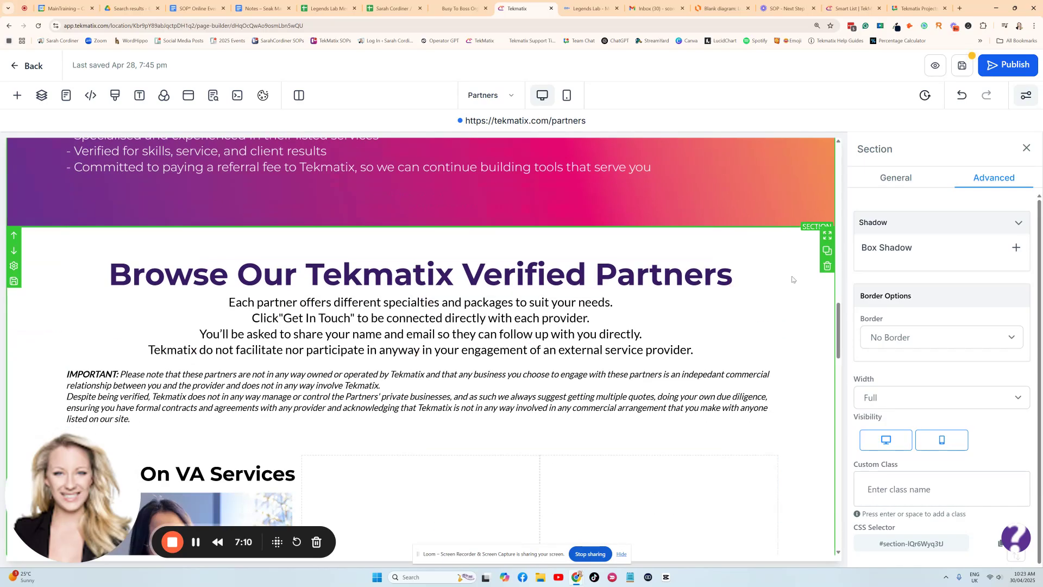
pyautogui.click(793, 278)
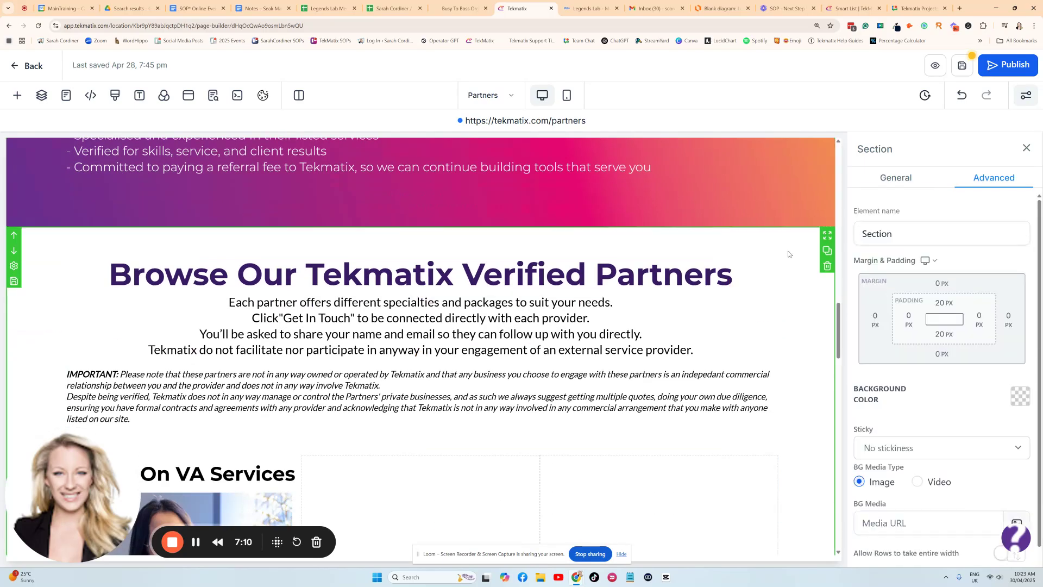
pyautogui.click(1001, 183)
pyautogui.scroll(-12, 792, 342)
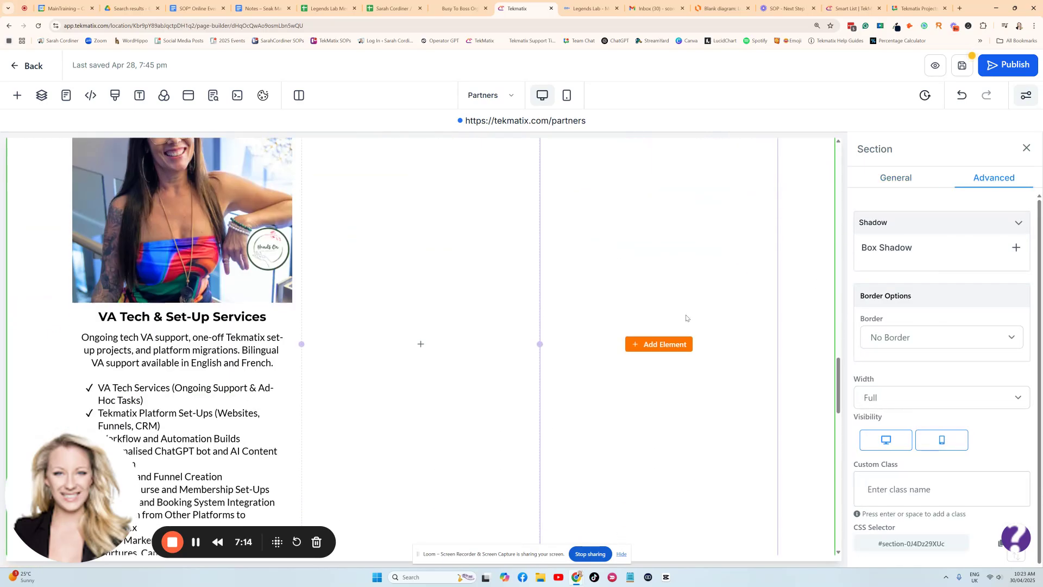
pyautogui.click(792, 342)
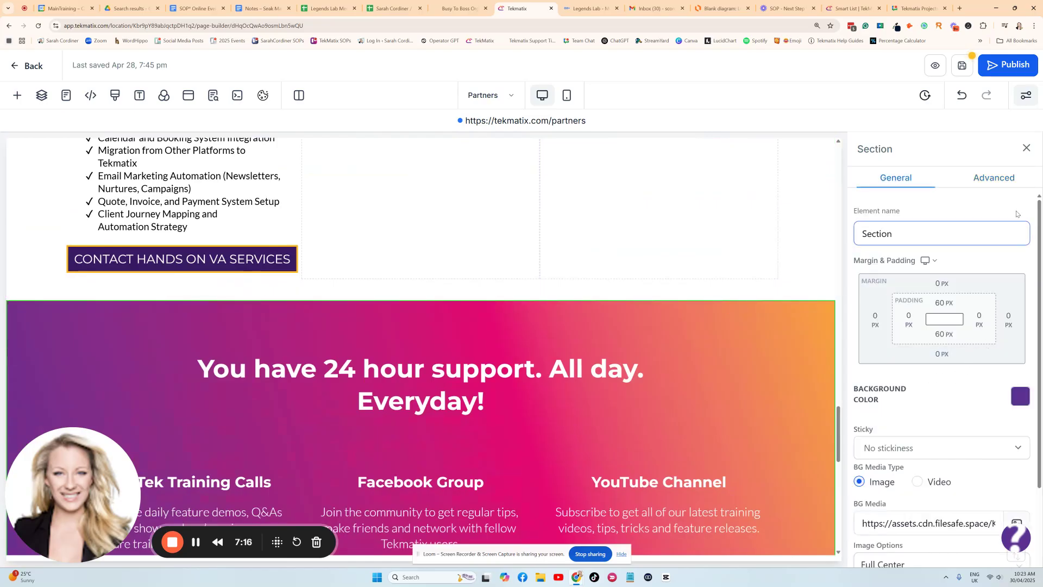
pyautogui.click(995, 178)
pyautogui.scroll(-8, 707, 336)
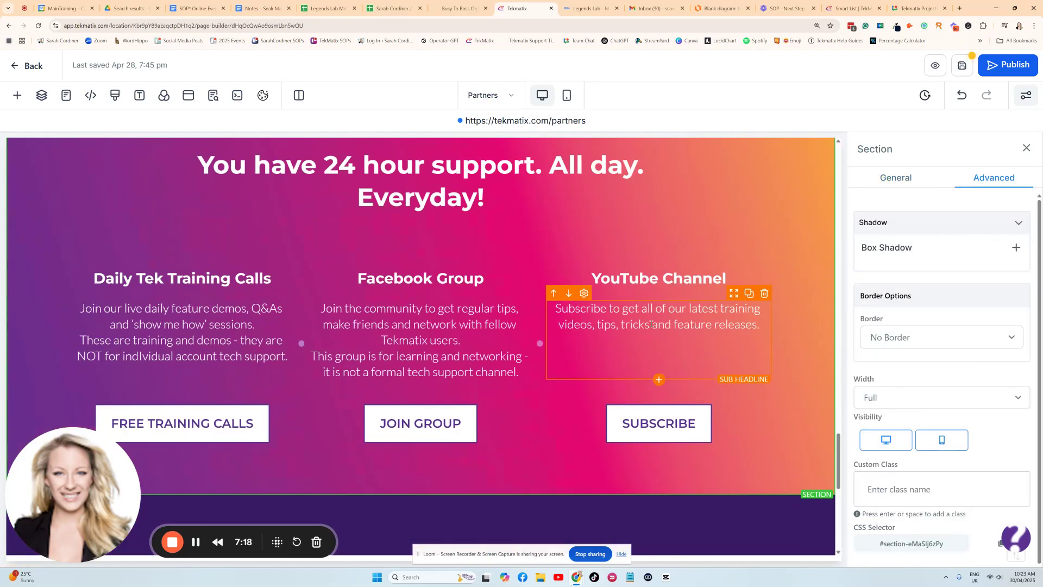
pyautogui.click(769, 279)
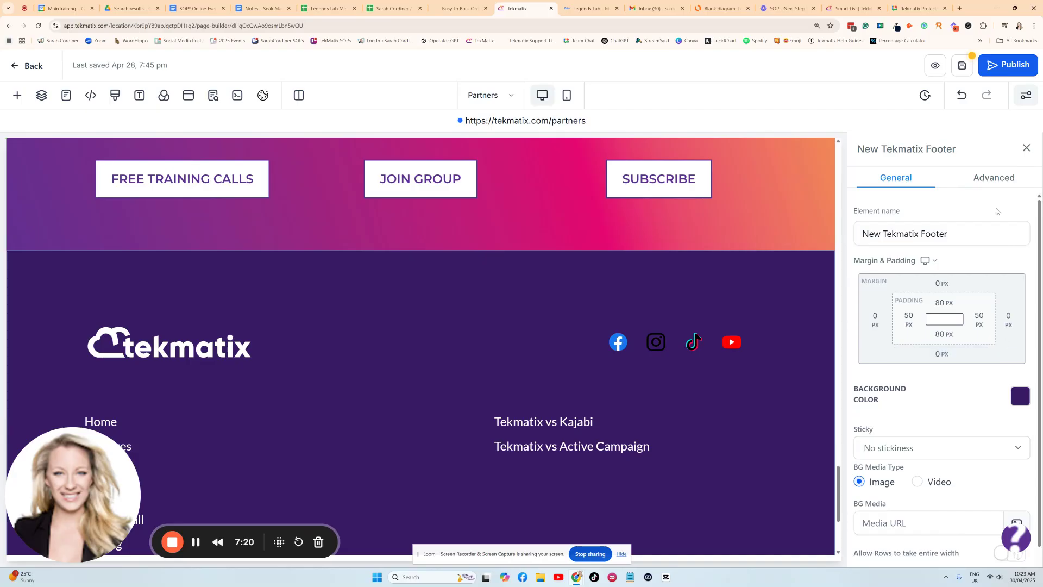
pyautogui.click(983, 181)
# Compare the content below the hero in mobile mode, including the "Need a bit more Tekspert help?" section, with the desktop layout
pyautogui.scroll(20, 693, 308)
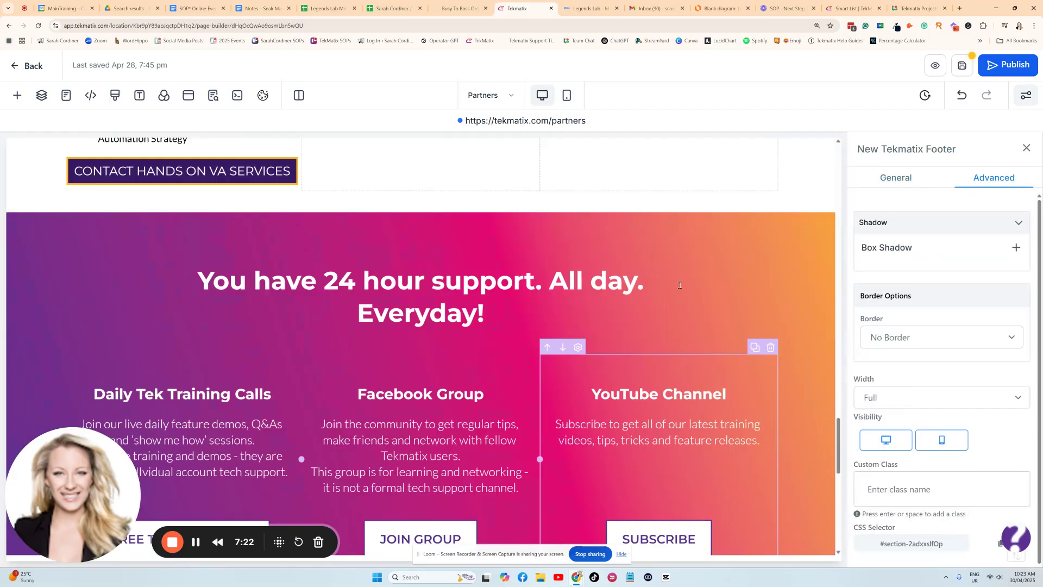
pyautogui.scroll(2, 646, 257)
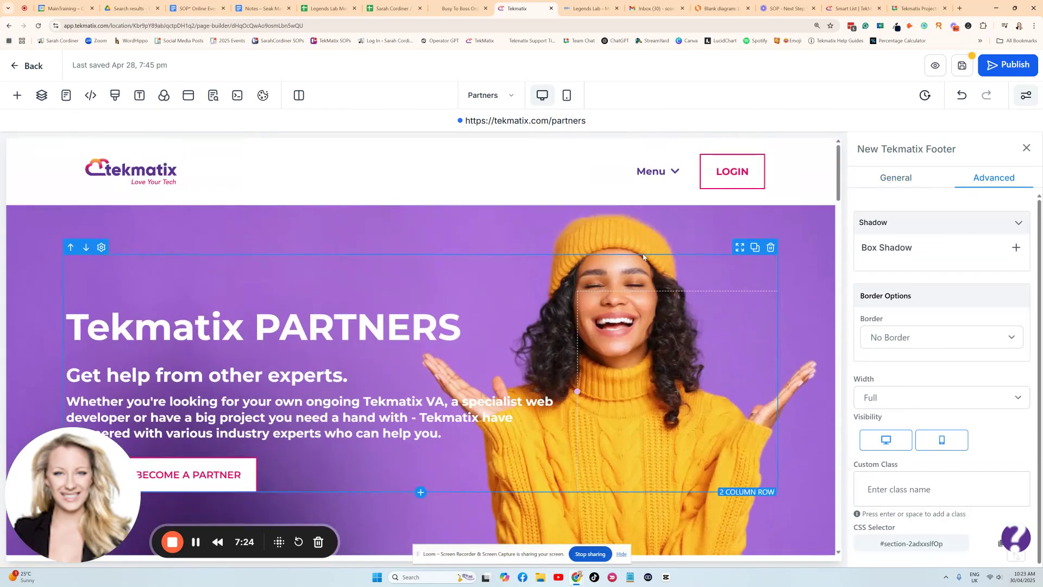
pyautogui.click(566, 99)
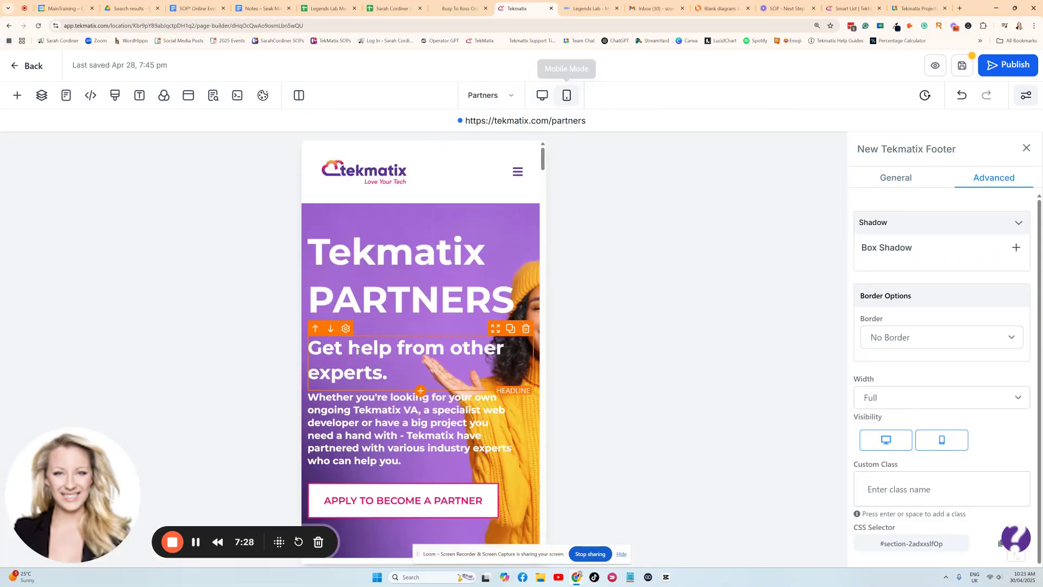
pyautogui.scroll(-6, 407, 284)
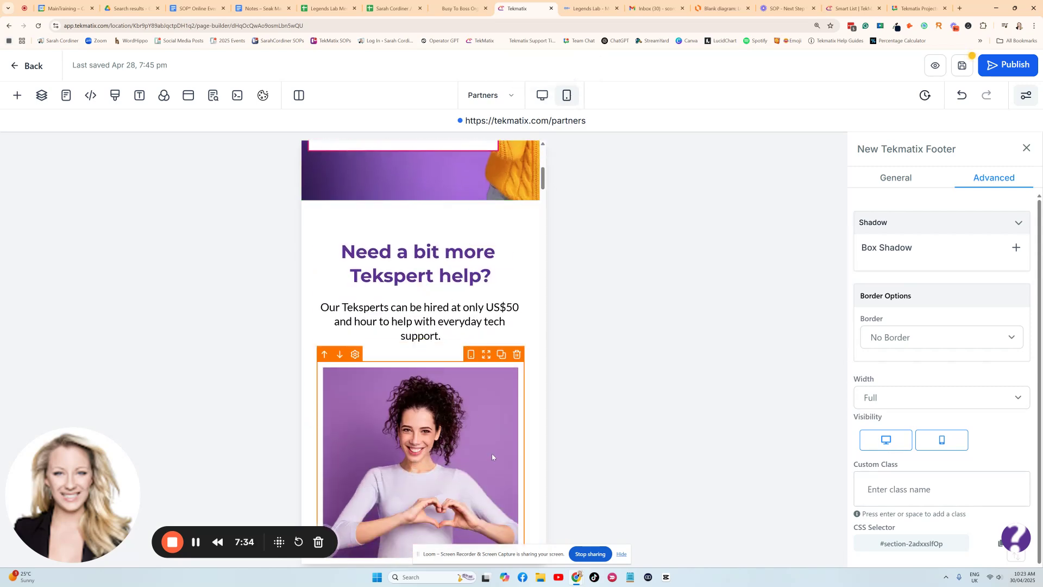
pyautogui.scroll(-8, 484, 389)
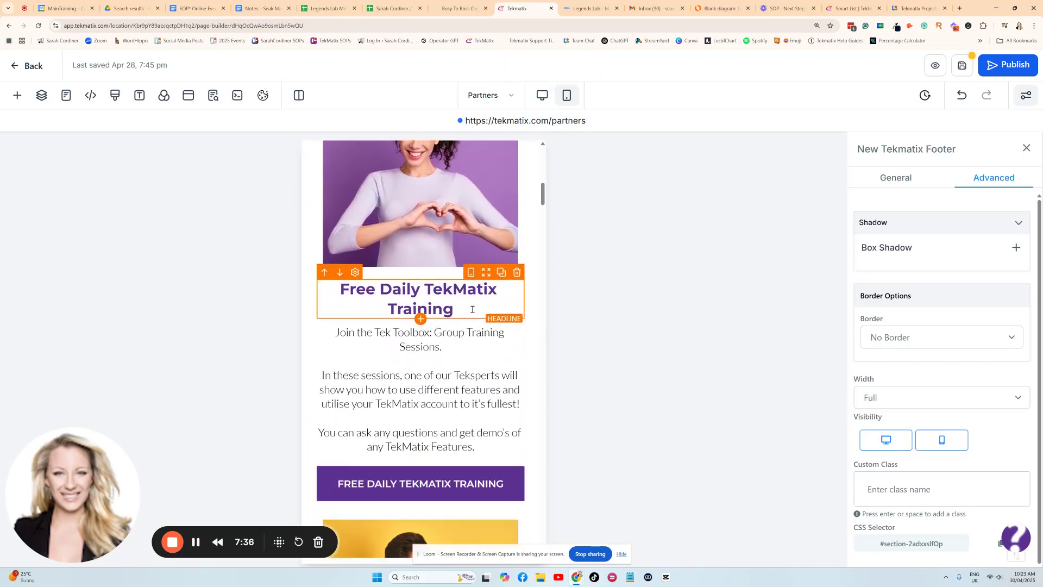
pyautogui.scroll(10, 474, 311)
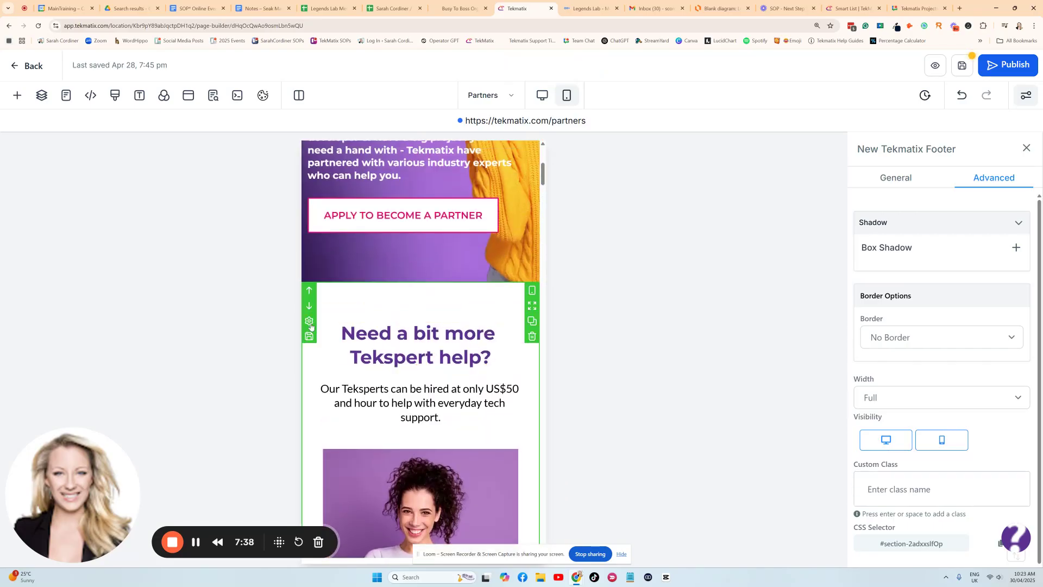
pyautogui.click(436, 303)
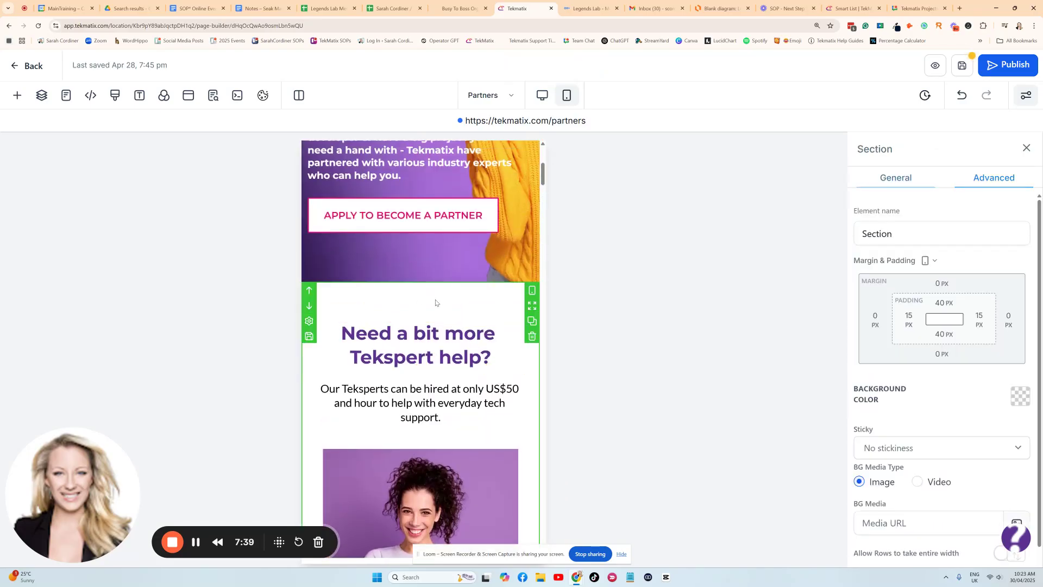
pyautogui.click(542, 95)
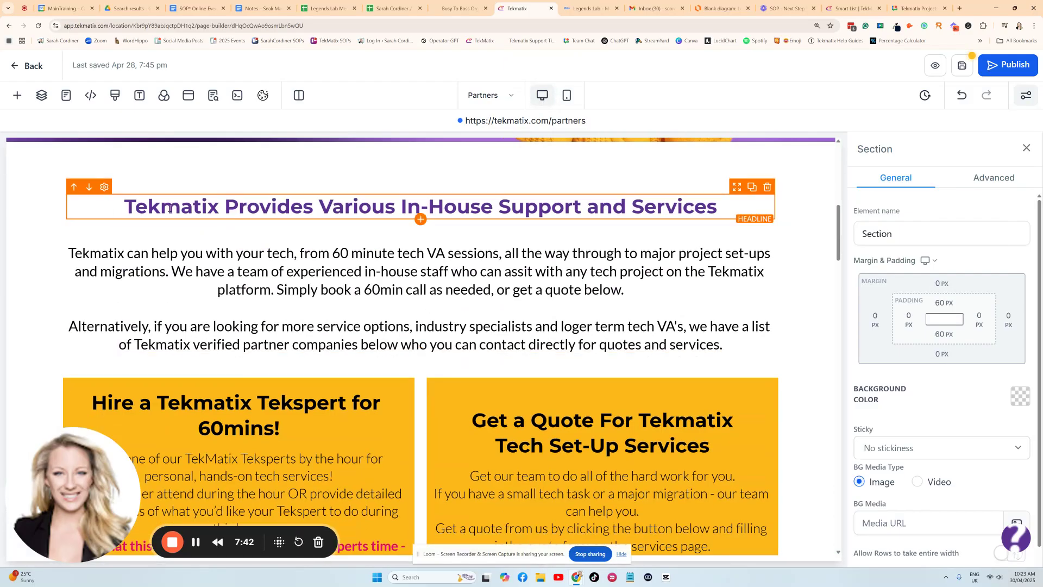
# Hide the "Need a bit more Tekspert help?" section on mobile
pyautogui.click(567, 96)
pyautogui.scroll(-15, 432, 237)
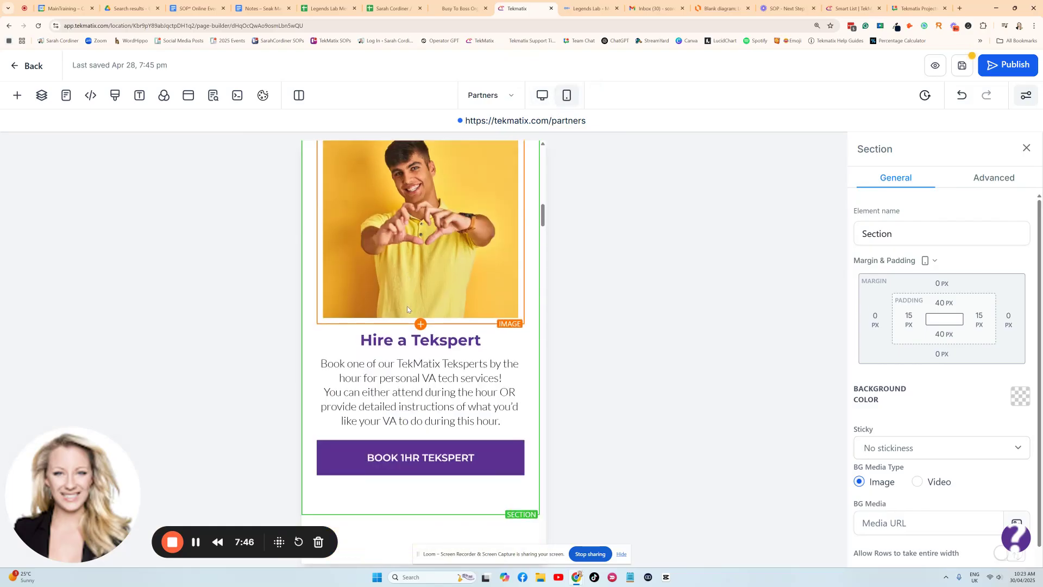
pyautogui.scroll(15, 410, 282)
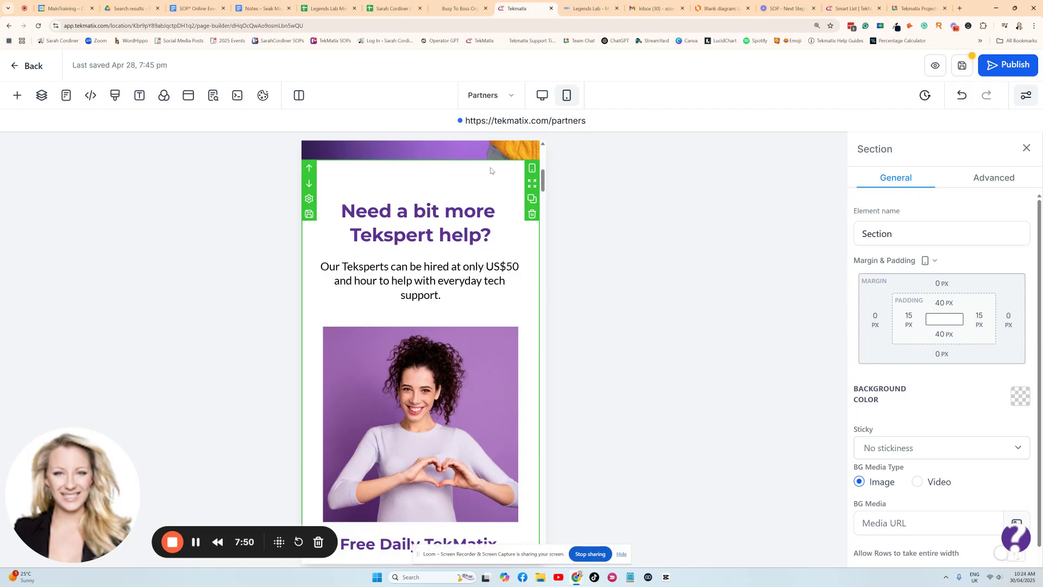
pyautogui.click(992, 178)
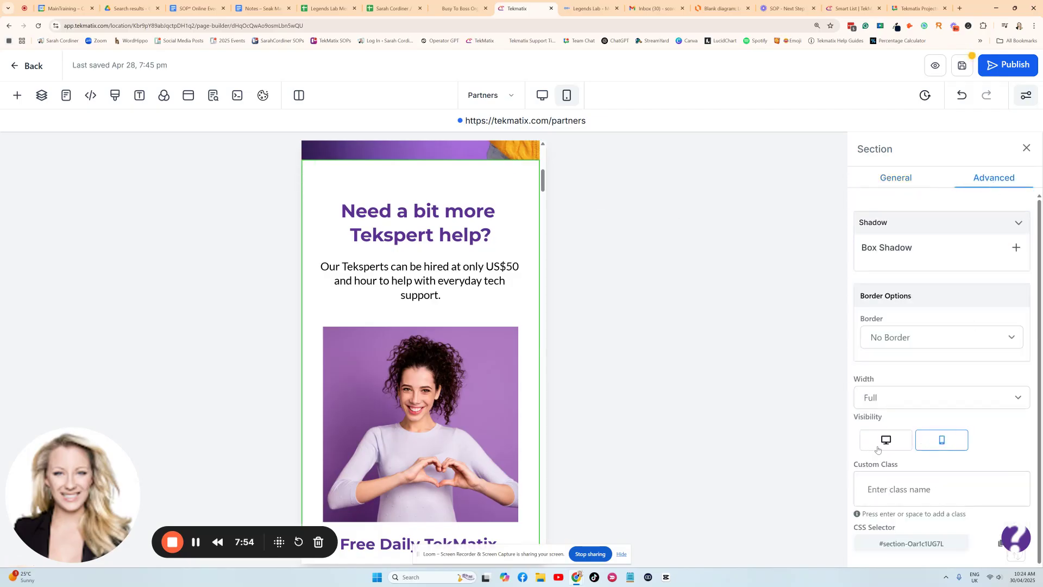
pyautogui.click(944, 442)
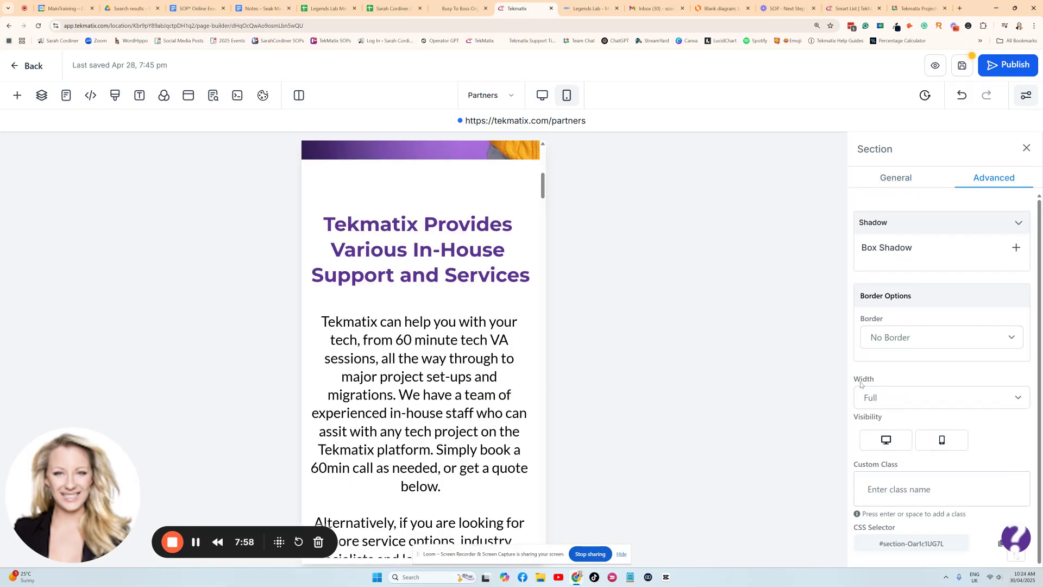
# Set the mobile top padding of the row containing "Tekmatix Provides Various In-House Support and Services" to 10 px
pyautogui.click(411, 217)
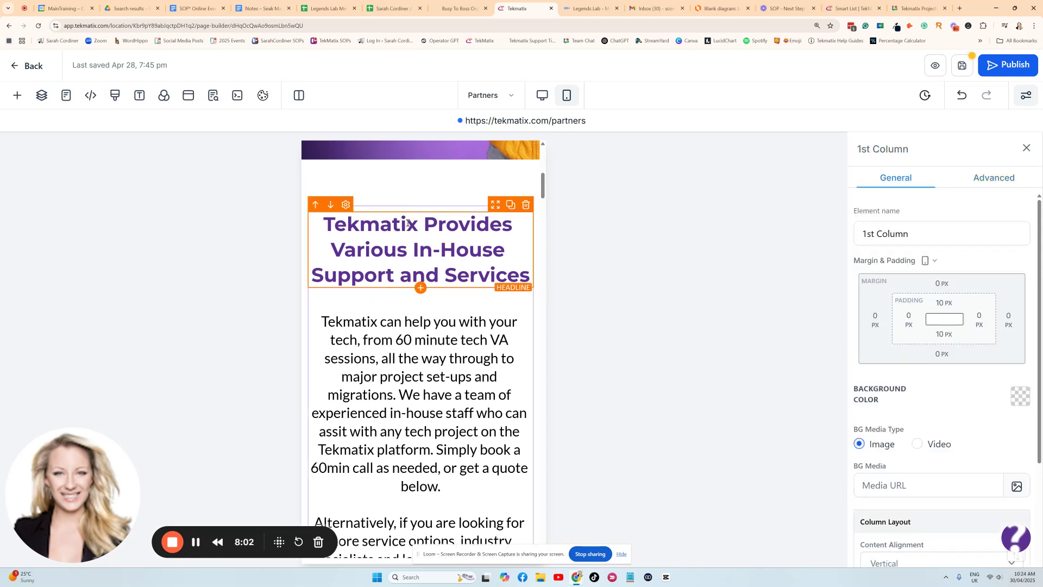
pyautogui.scroll(3, 416, 175)
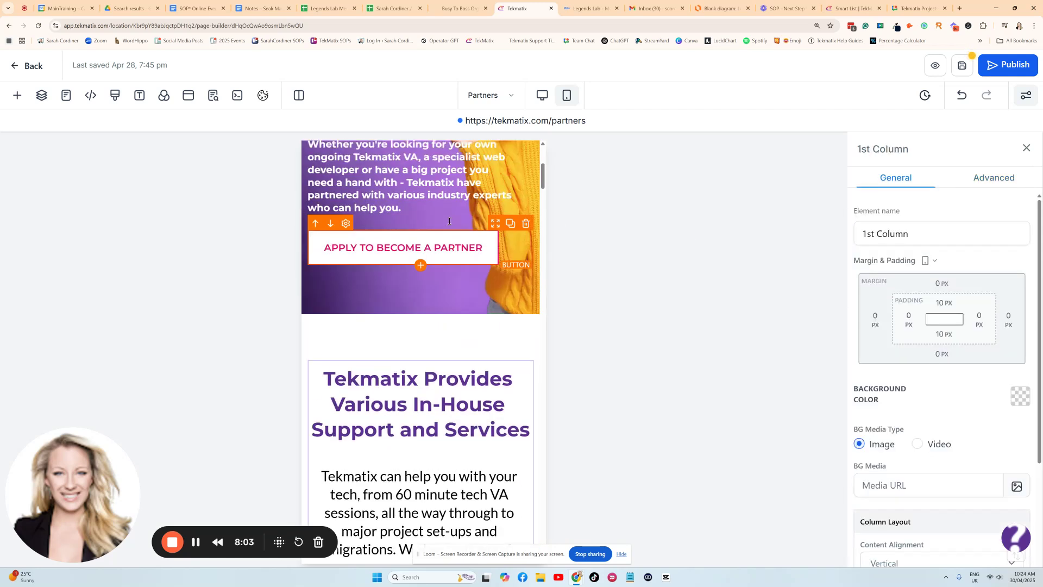
pyautogui.click(444, 366)
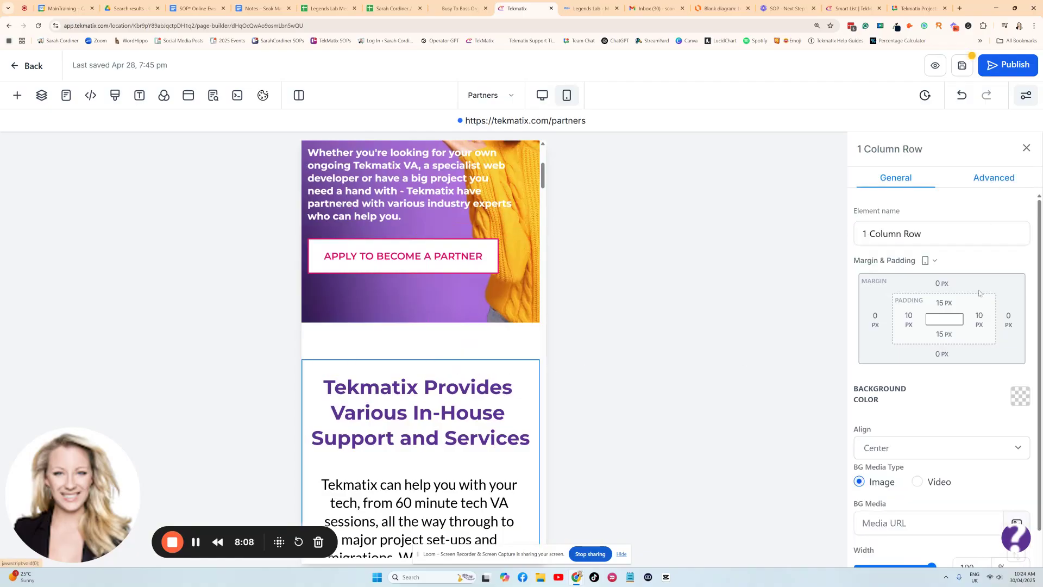
pyautogui.click(940, 304)
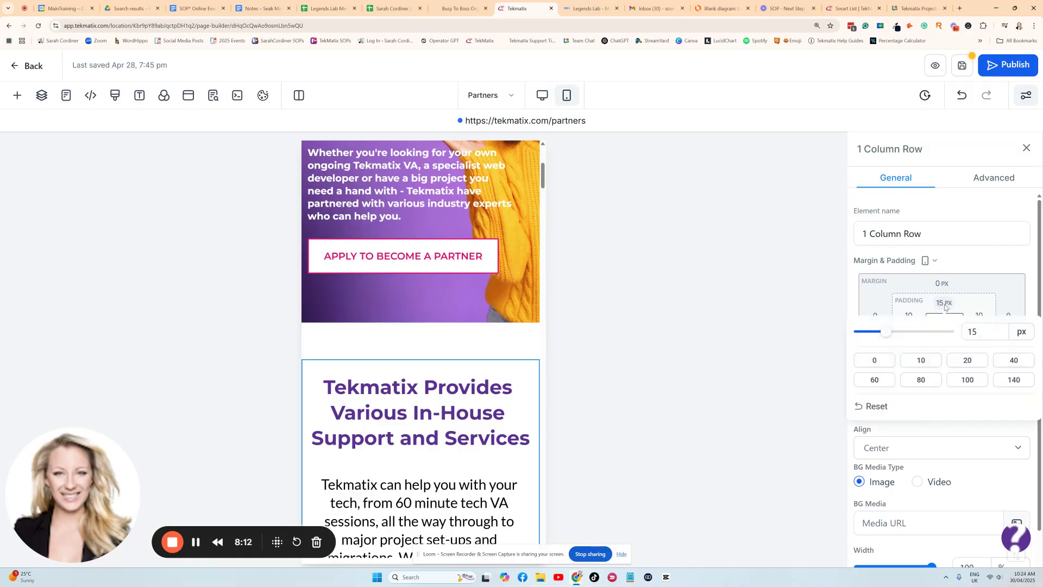
pyautogui.click(921, 361)
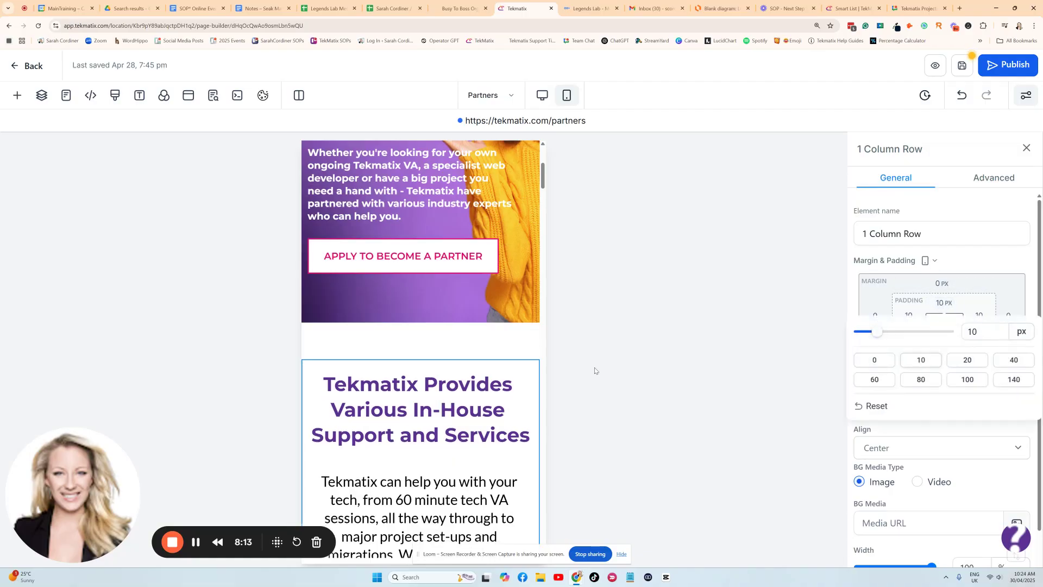
# Try a mobile top padding of 20 px on the in-house support and services section and settle on 30 px
pyautogui.click(450, 353)
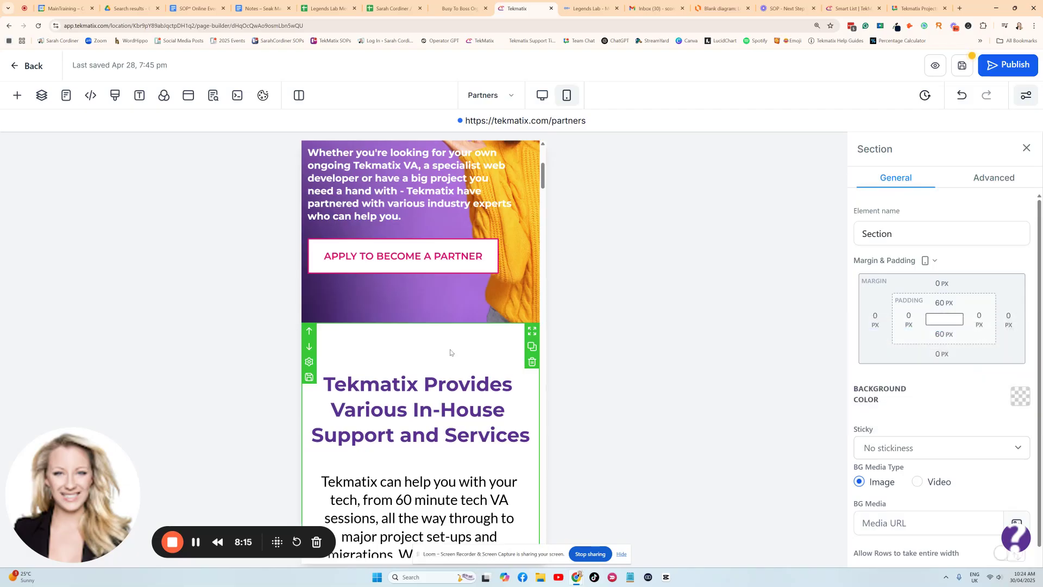
pyautogui.click(940, 303)
pyautogui.click(968, 362)
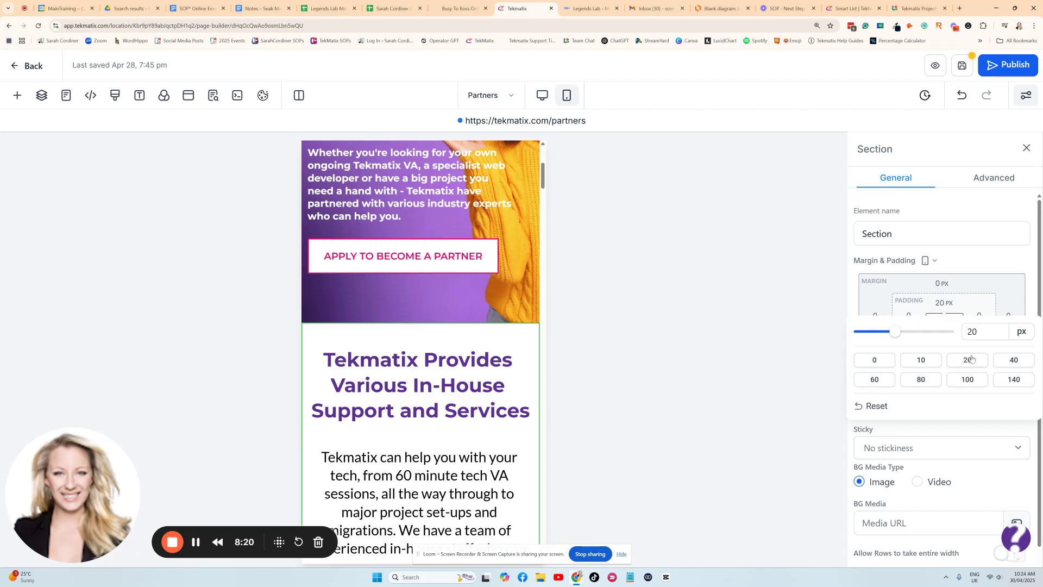
pyautogui.moveTo(987, 332); pyautogui.dragTo(952, 339)
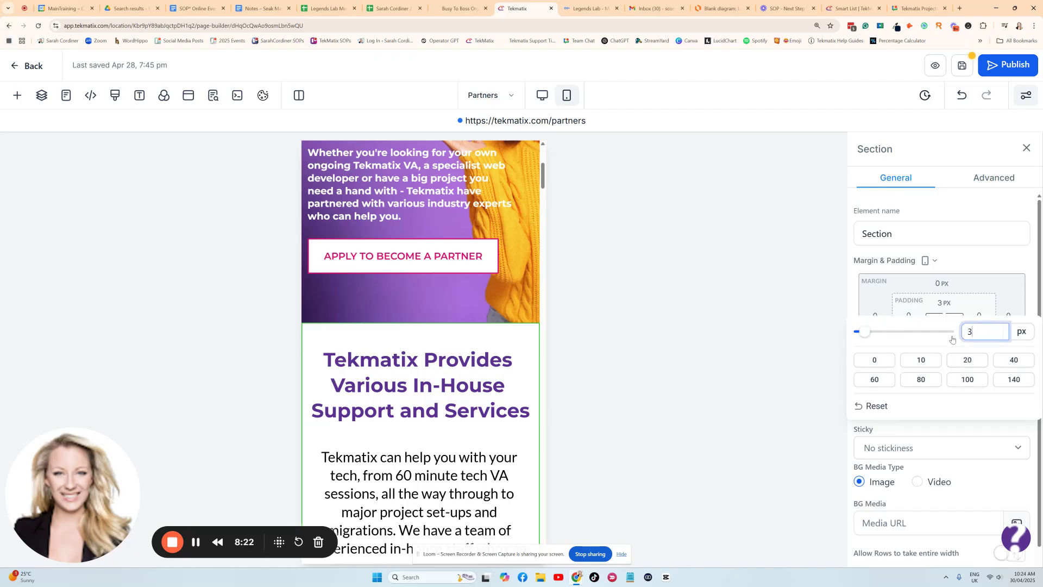
pyautogui.write('30')
pyautogui.click(673, 361)
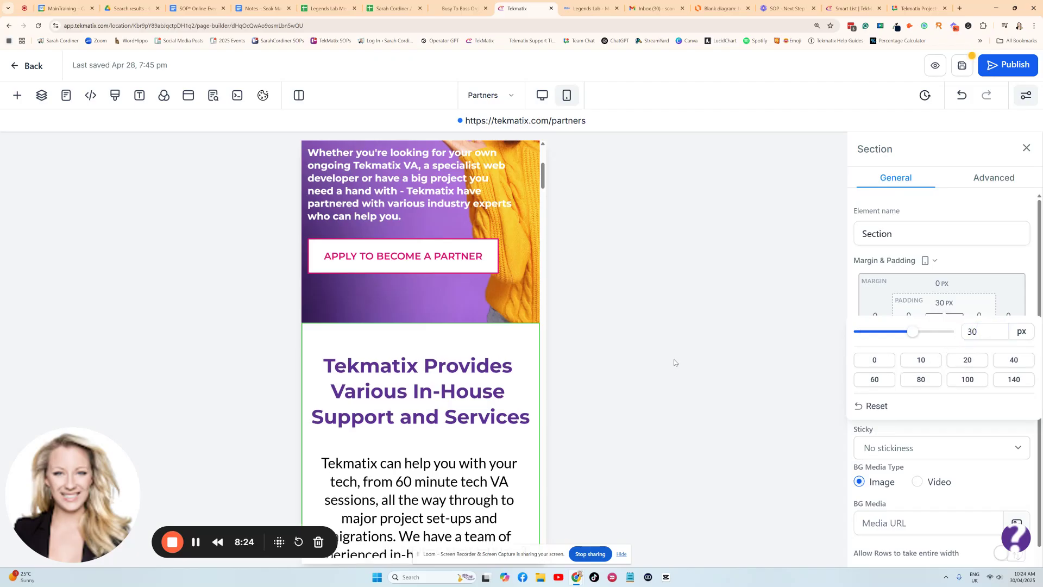
# Review the in-house support and services section on mobile and check the visibility settings of its "Hire a Tekmatix Tekspert for 60mins!" column
pyautogui.scroll(-8, 421, 348)
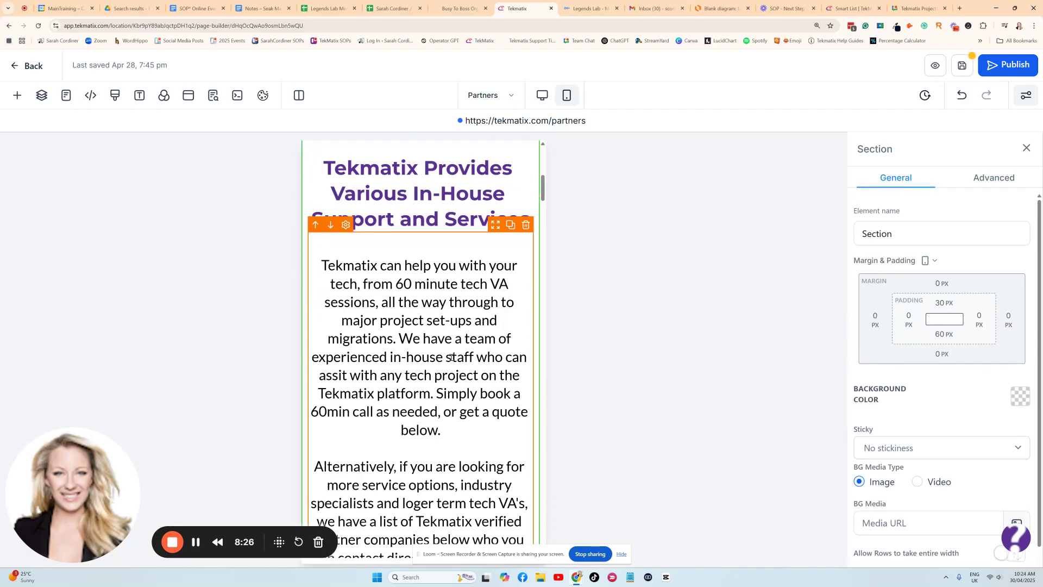
pyautogui.scroll(-3, 433, 262)
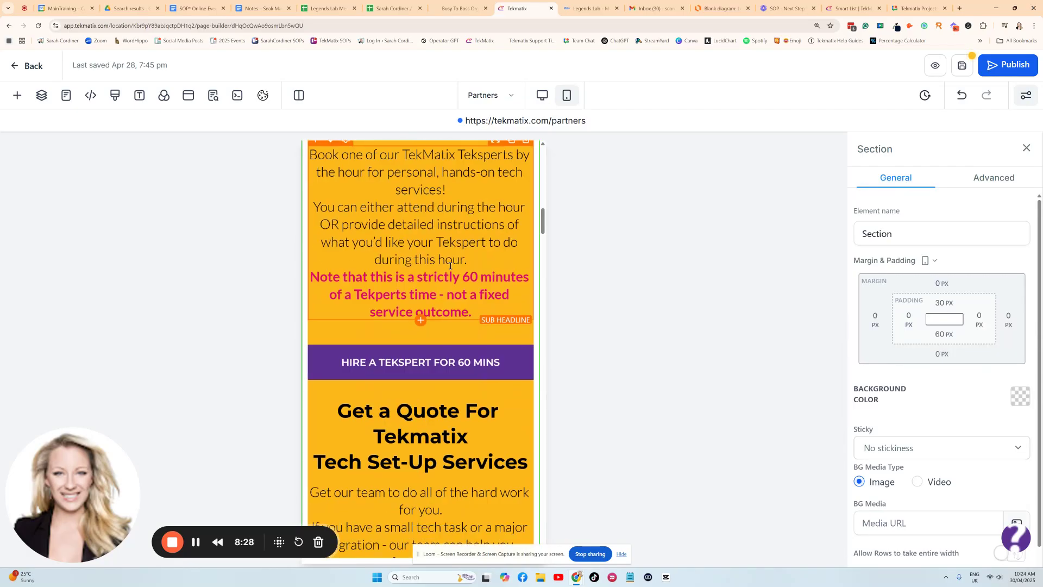
pyautogui.scroll(4, 451, 266)
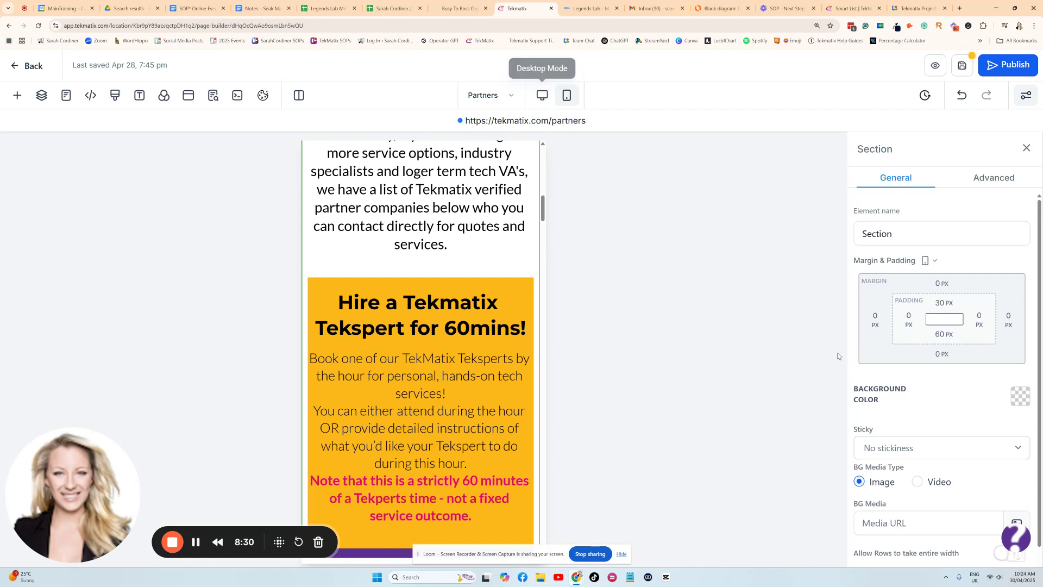
pyautogui.click(996, 179)
pyautogui.click(447, 285)
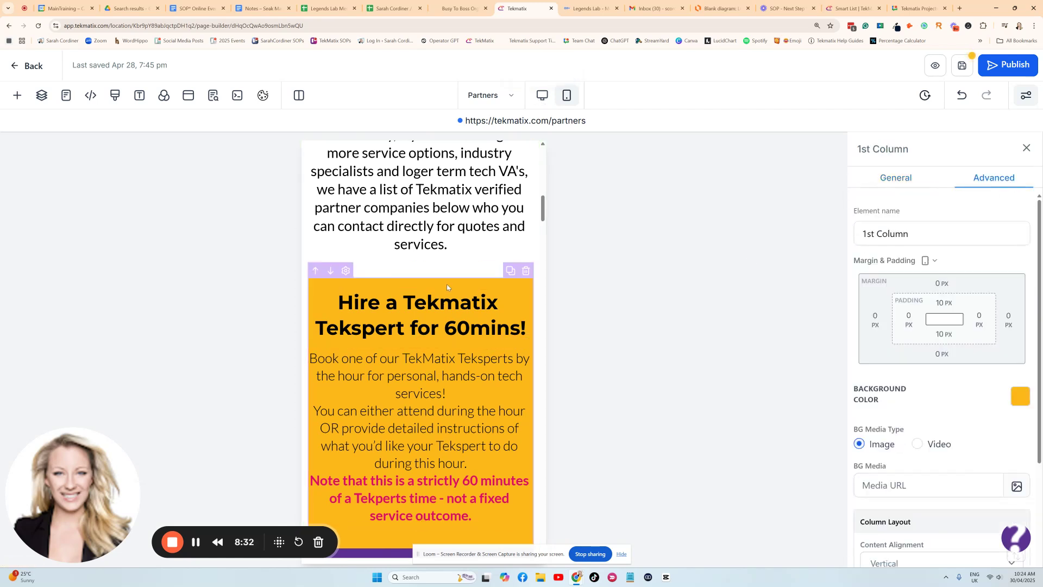
pyautogui.click(997, 178)
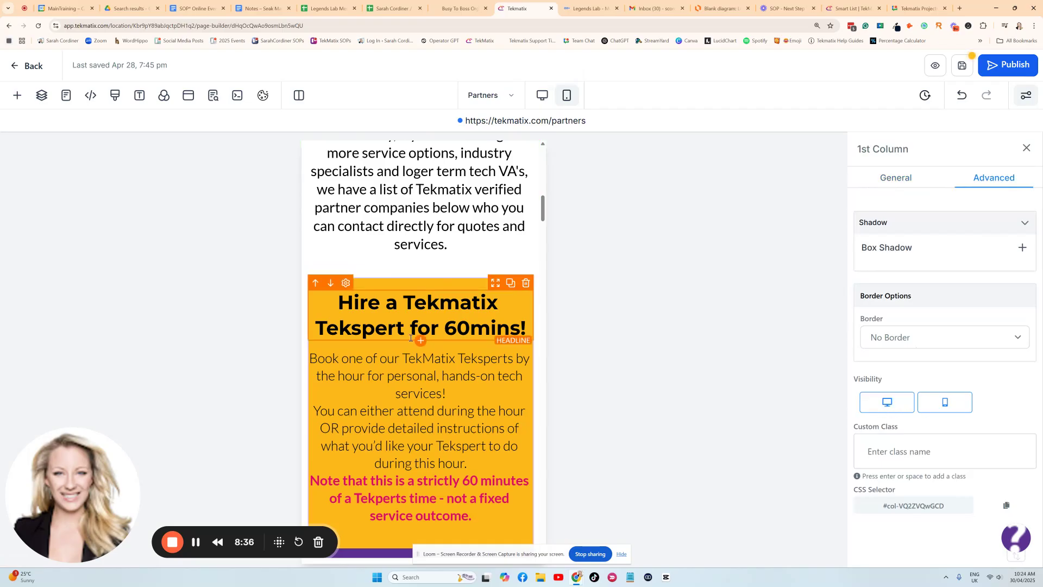
# Hide the purple "Tekmatix Done for You Services" section on mobile
pyautogui.scroll(-12, 472, 274)
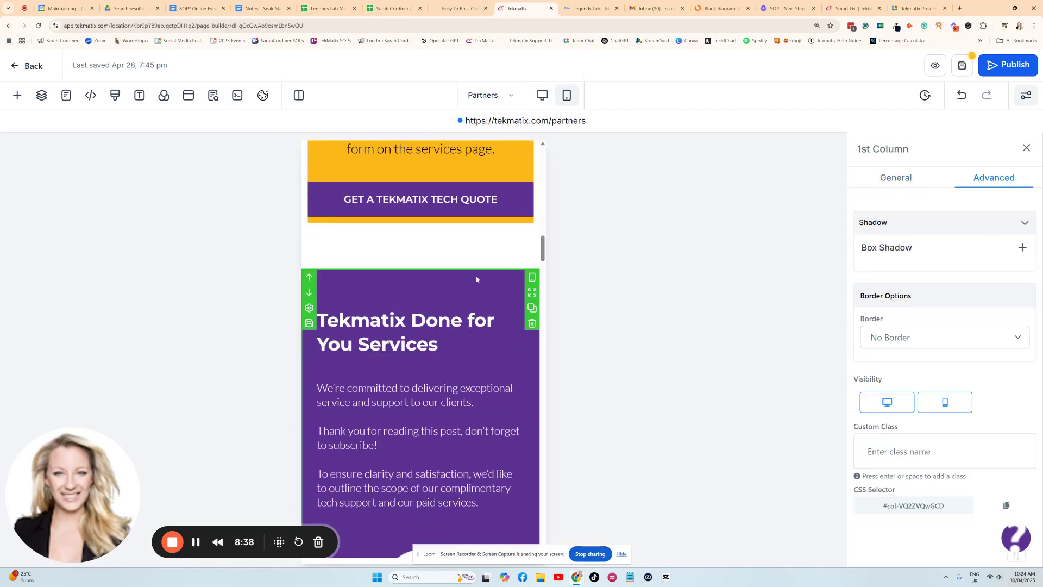
pyautogui.click(476, 279)
pyautogui.click(999, 179)
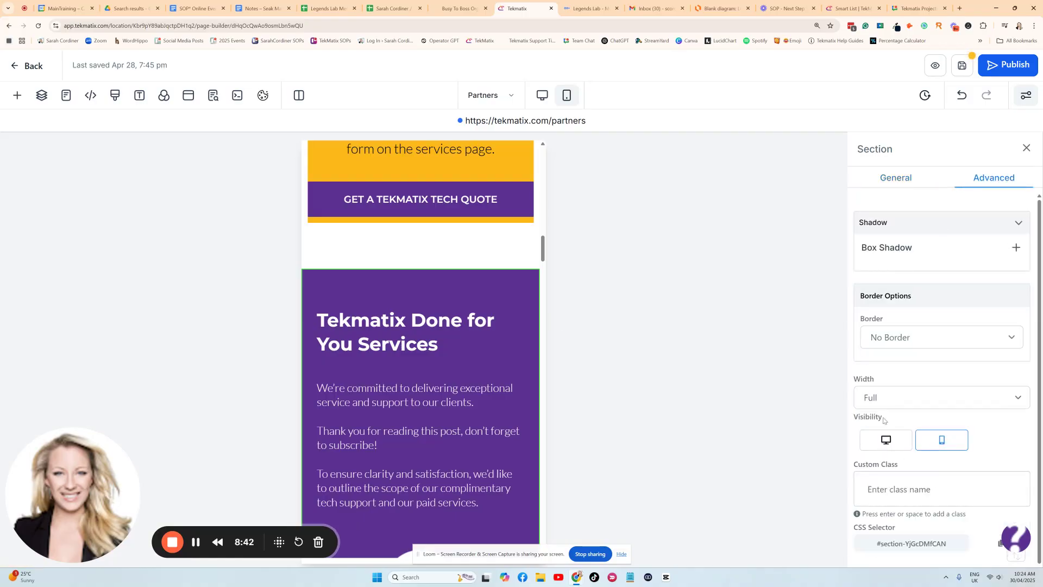
pyautogui.click(945, 445)
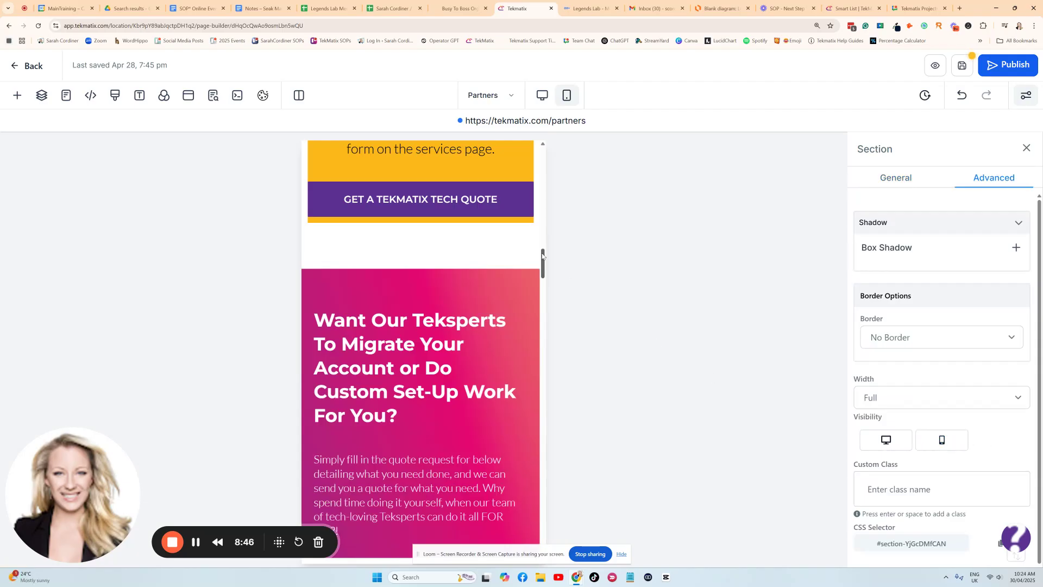
# Hide the "Want Our Teksperts To Migrate Your Account or Do Custom Set-Up Work For You?" section on mobile
pyautogui.click(482, 295)
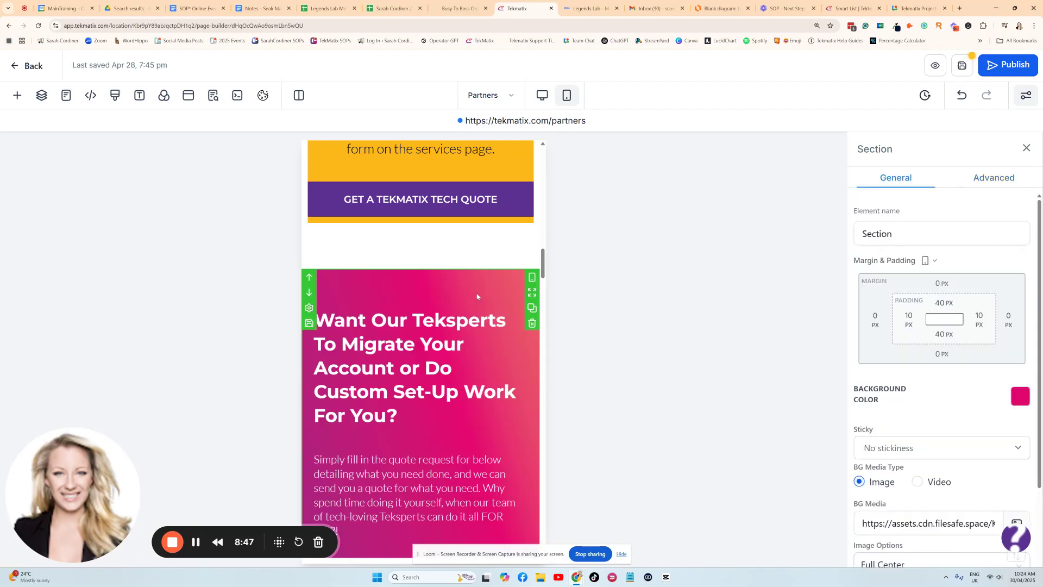
pyautogui.click(996, 181)
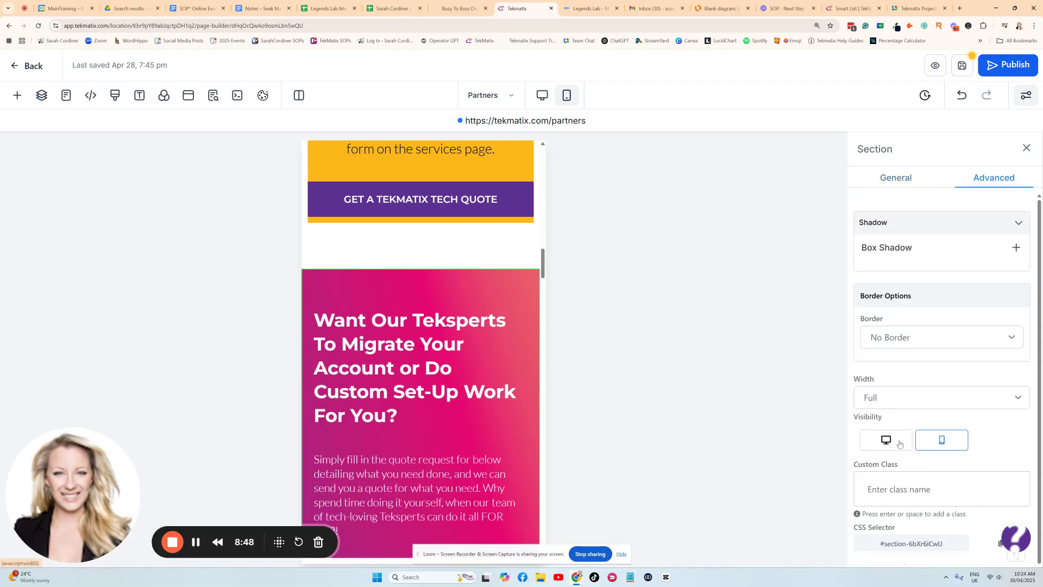
pyautogui.click(947, 444)
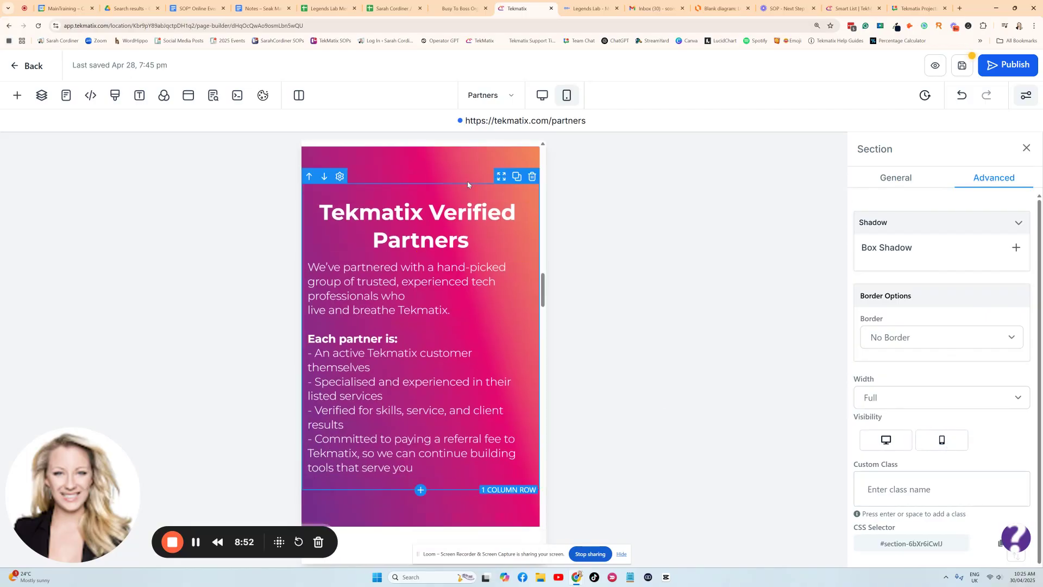
# Check the device visibility settings of the "Tekmatix Verified Partners" section and the partner information section below it
pyautogui.click(467, 184)
pyautogui.click(984, 185)
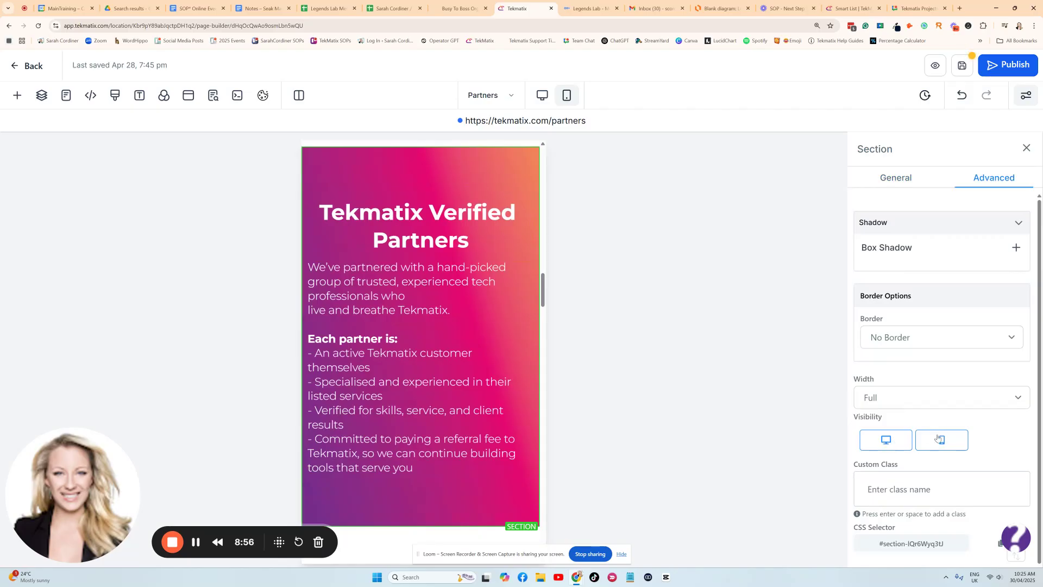
pyautogui.scroll(-5, 575, 412)
pyautogui.click(407, 245)
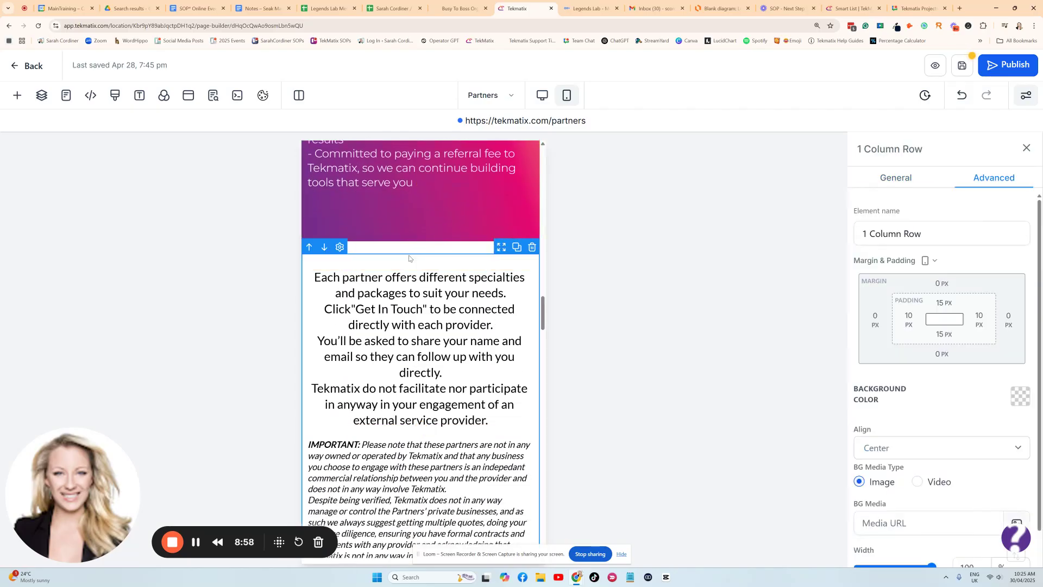
pyautogui.click(407, 245)
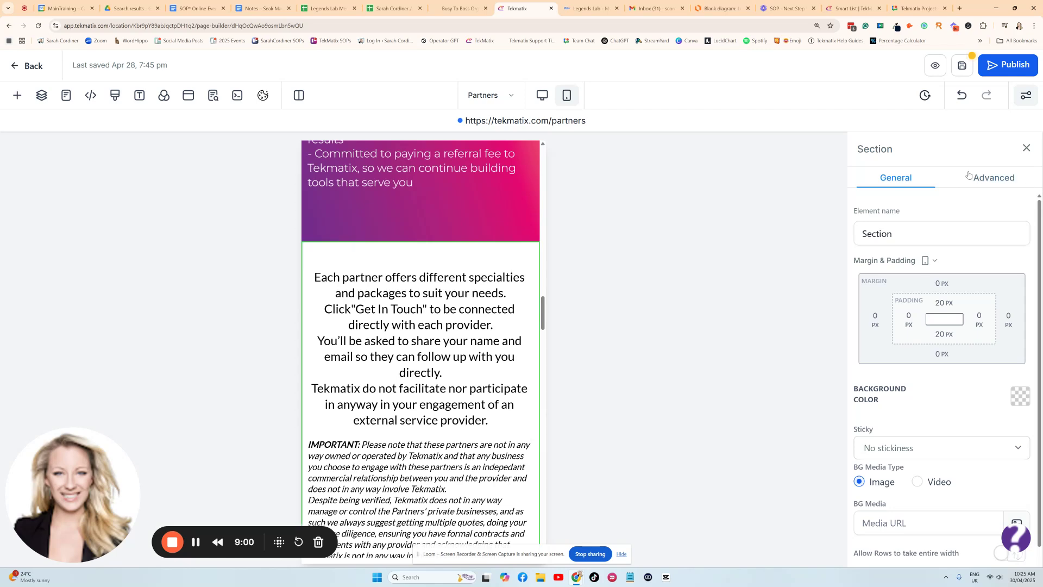
pyautogui.click(996, 184)
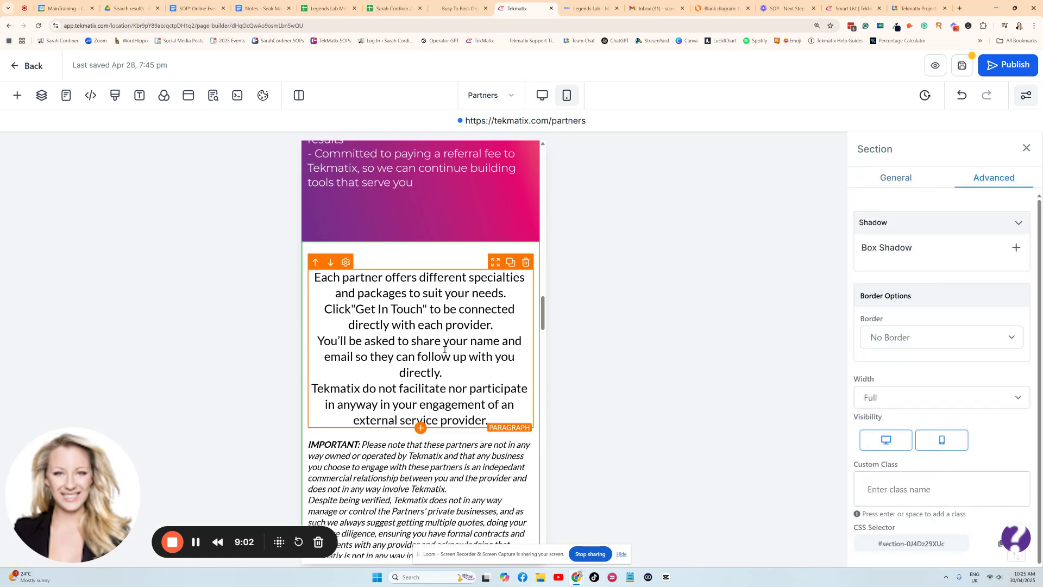
# Hide the empty second and third columns below the "Contact Hands On VA Services" button on mobile
pyautogui.scroll(-15, 467, 337)
pyautogui.scroll(-3, 467, 337)
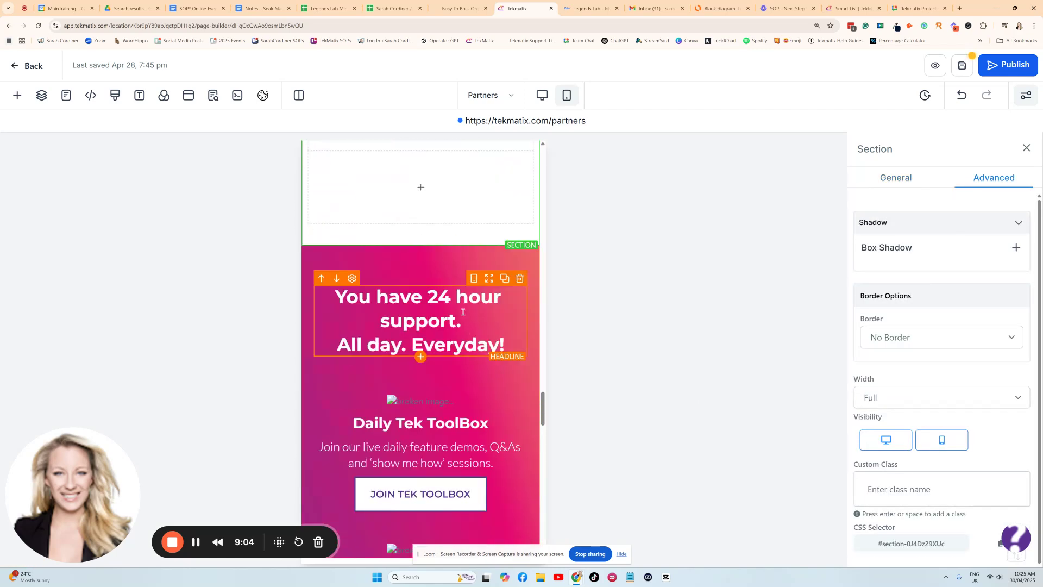
pyautogui.scroll(5, 462, 304)
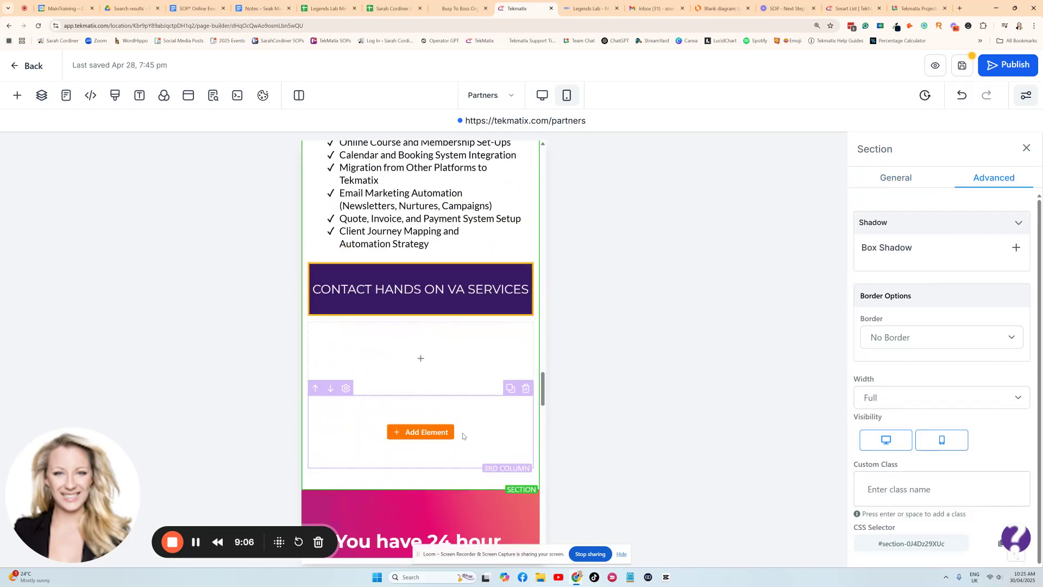
pyautogui.click(473, 342)
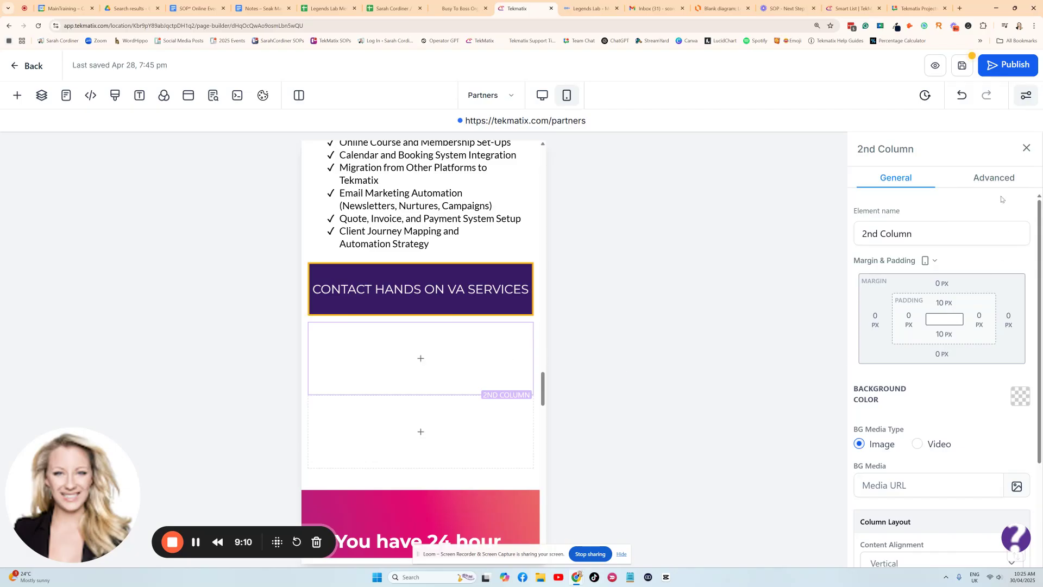
pyautogui.click(994, 177)
pyautogui.click(887, 402)
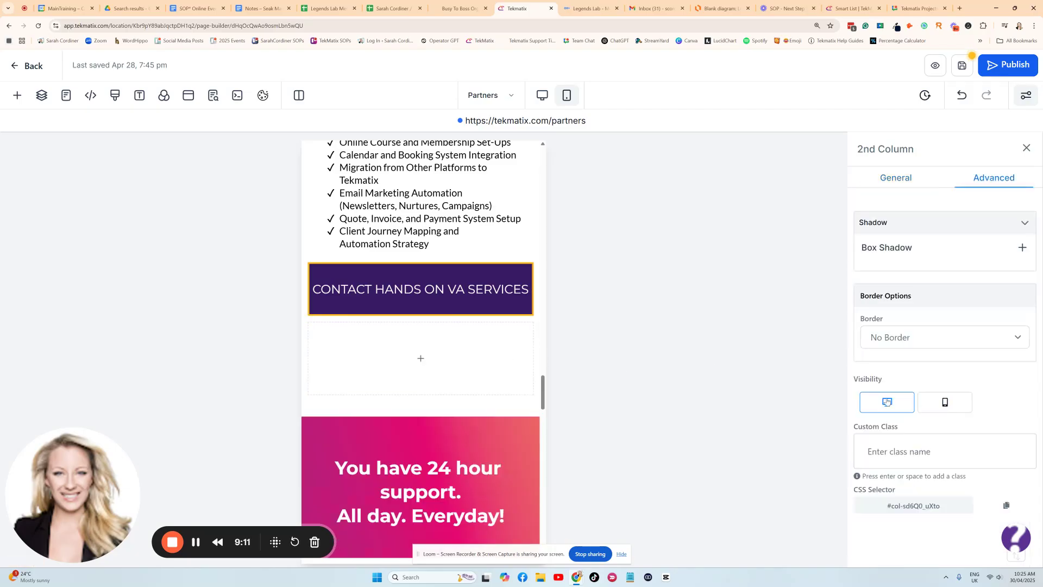
pyautogui.click(492, 356)
pyautogui.click(994, 179)
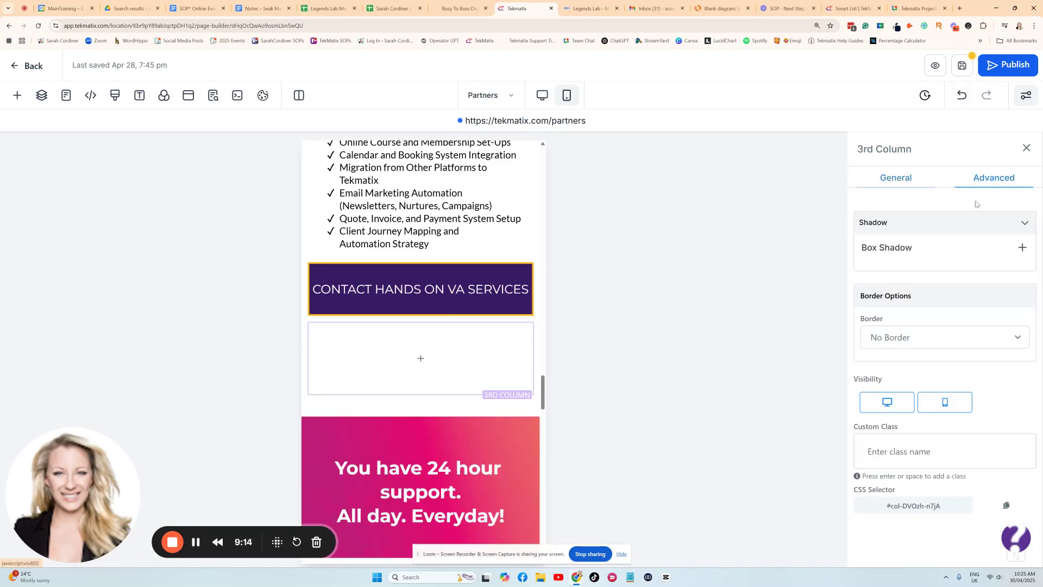
pyautogui.click(946, 407)
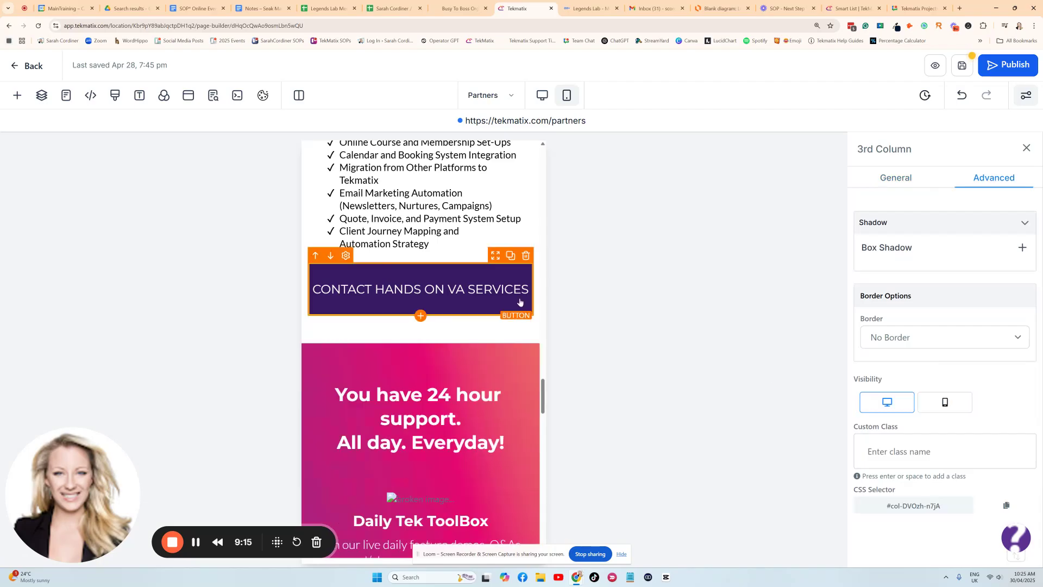
# Hide the "You have 24 hour support" section containing "Daily Tek ToolBox" on mobile
pyautogui.click(445, 365)
pyautogui.scroll(-1, 451, 348)
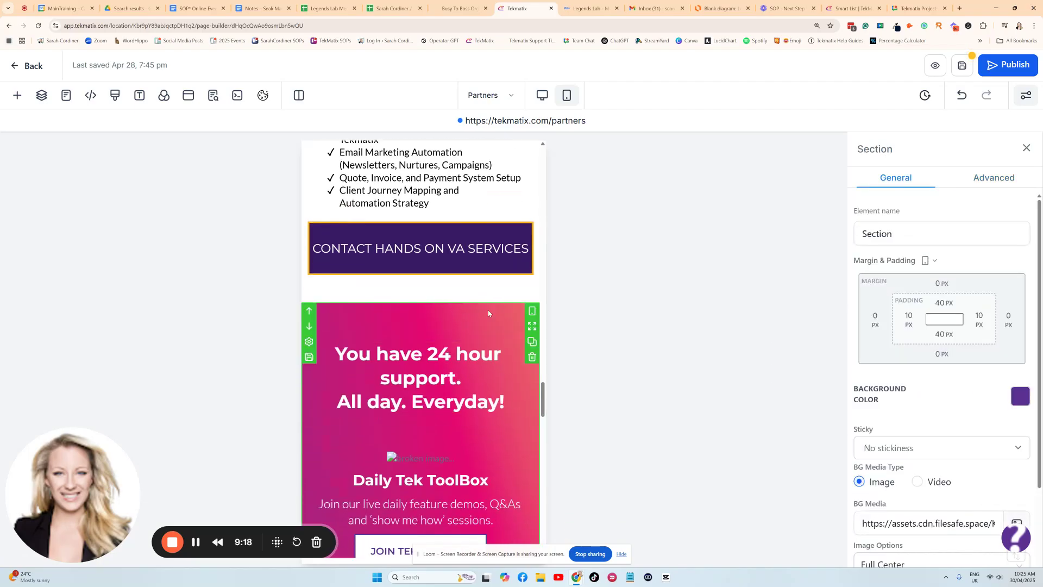
pyautogui.click(997, 181)
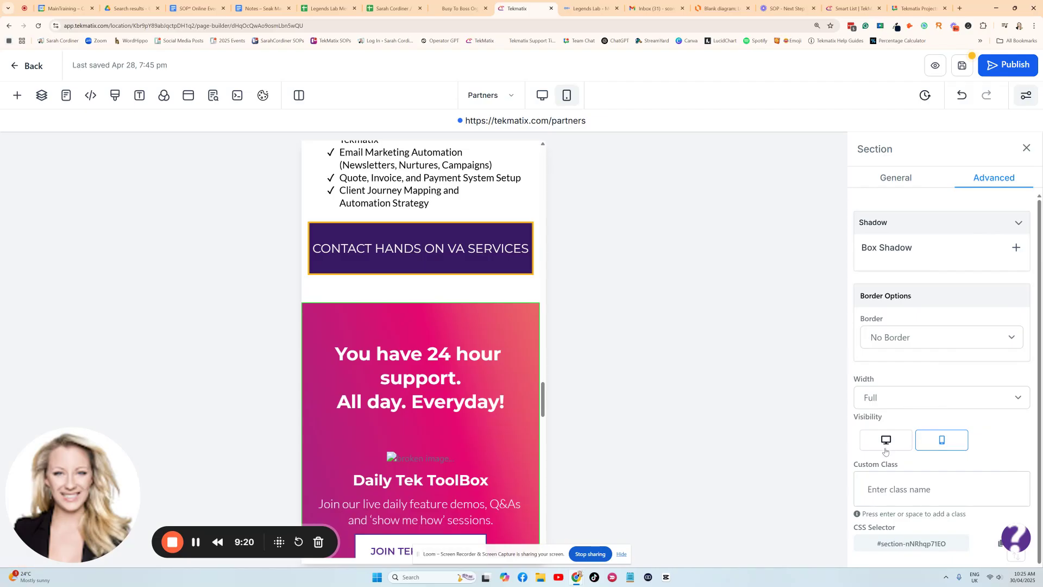
pyautogui.click(946, 443)
# Check the device visibility settings of the "You have 24 hour support" section with "Daily Tek Training Calls" and of the footer
pyautogui.scroll(-2, 464, 272)
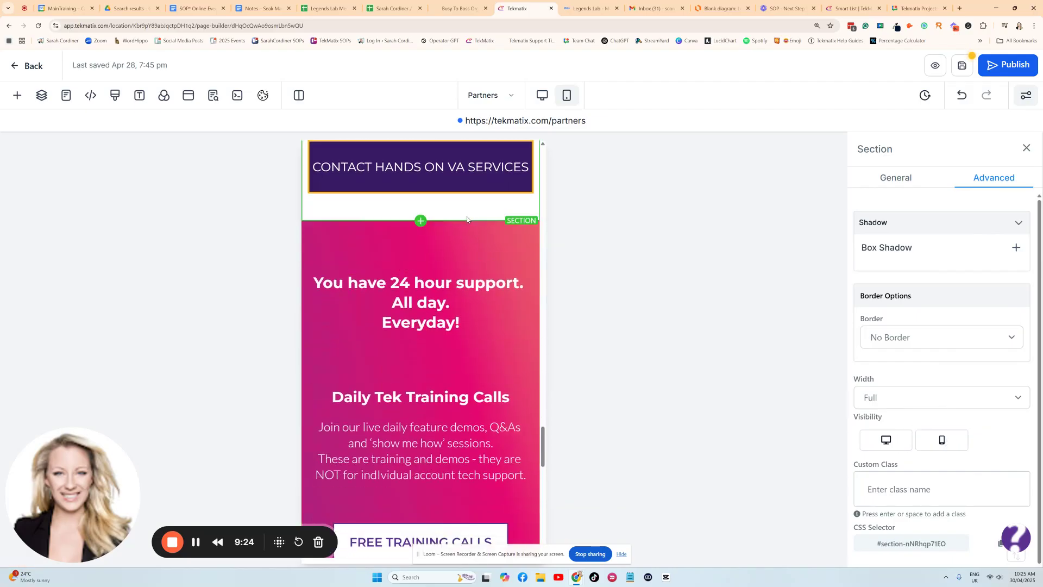
pyautogui.click(463, 235)
pyautogui.click(992, 177)
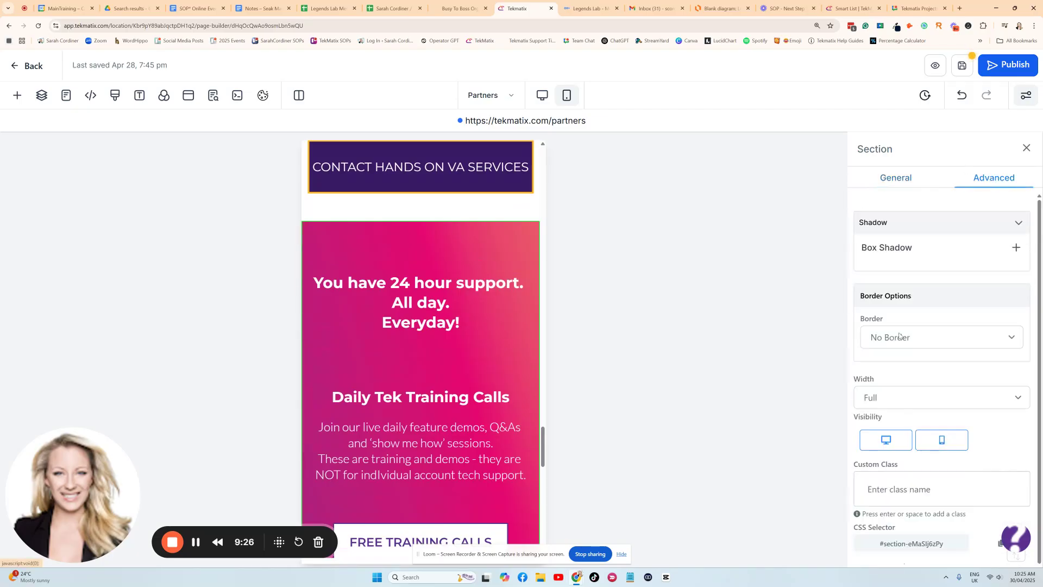
pyautogui.scroll(-10, 531, 325)
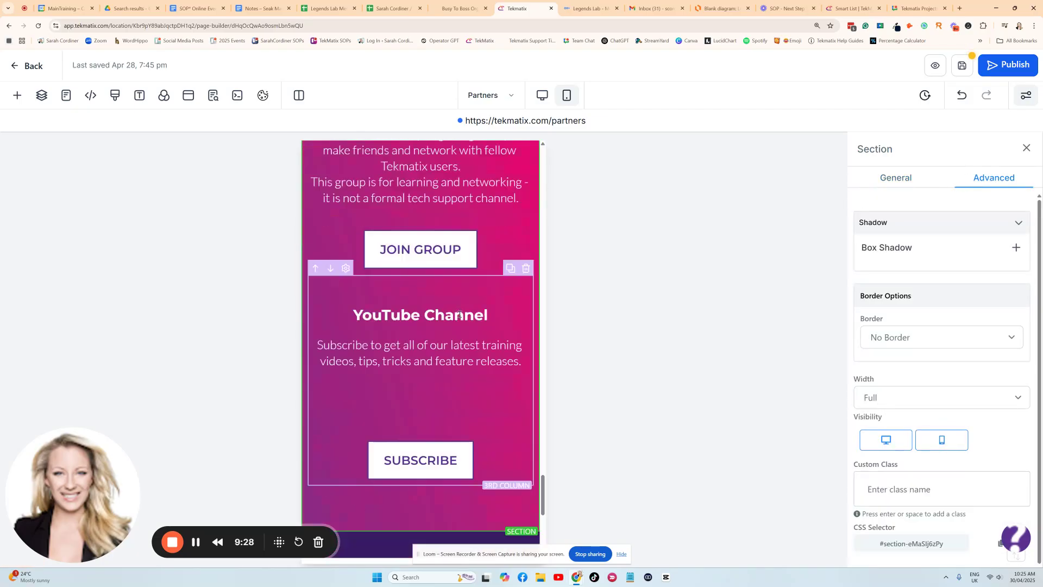
pyautogui.click(487, 356)
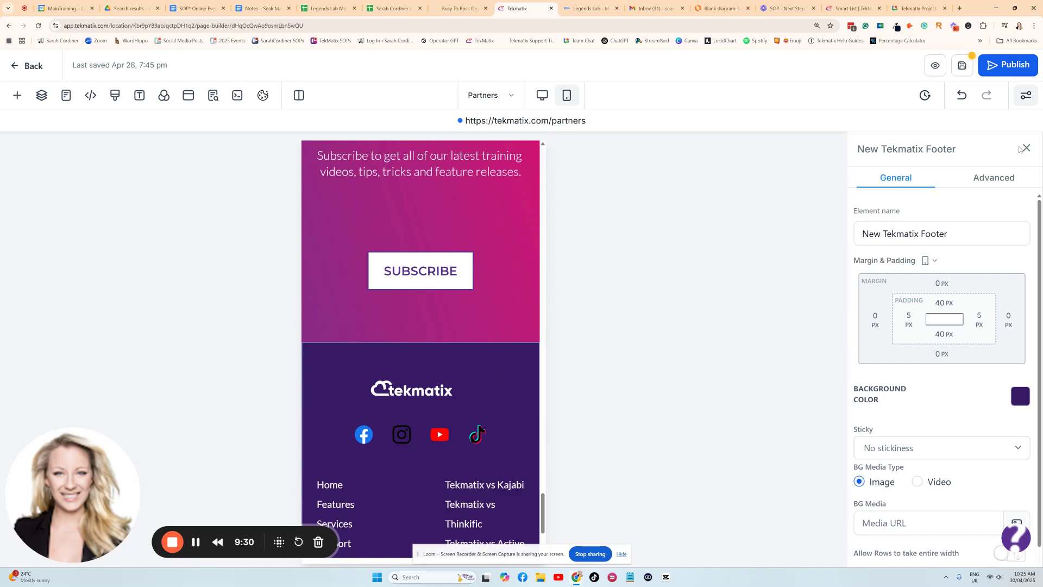
pyautogui.click(997, 179)
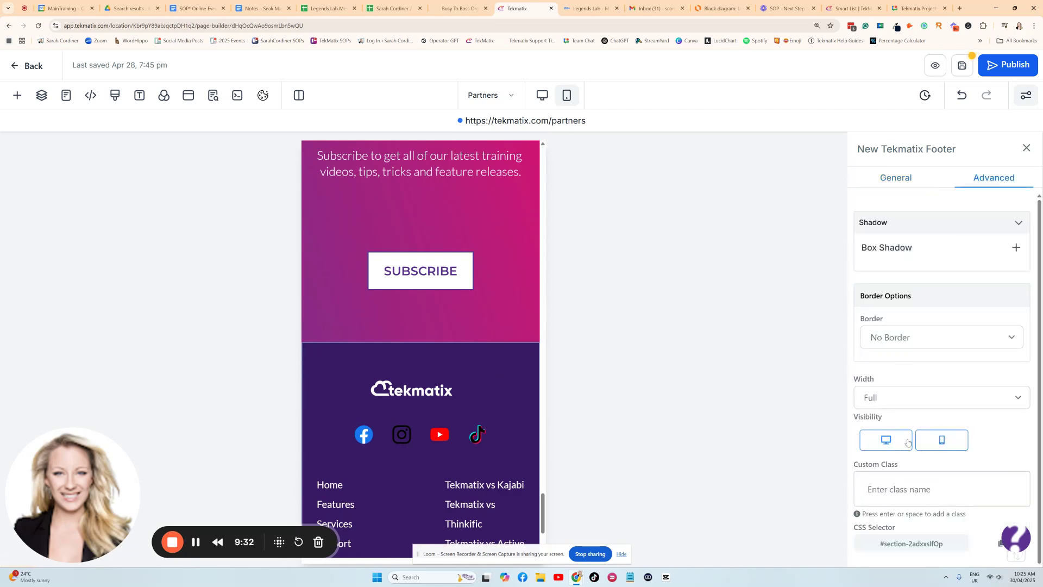
pyautogui.scroll(-3, 515, 330)
pyautogui.scroll(3, 504, 335)
pyautogui.scroll(15, 503, 335)
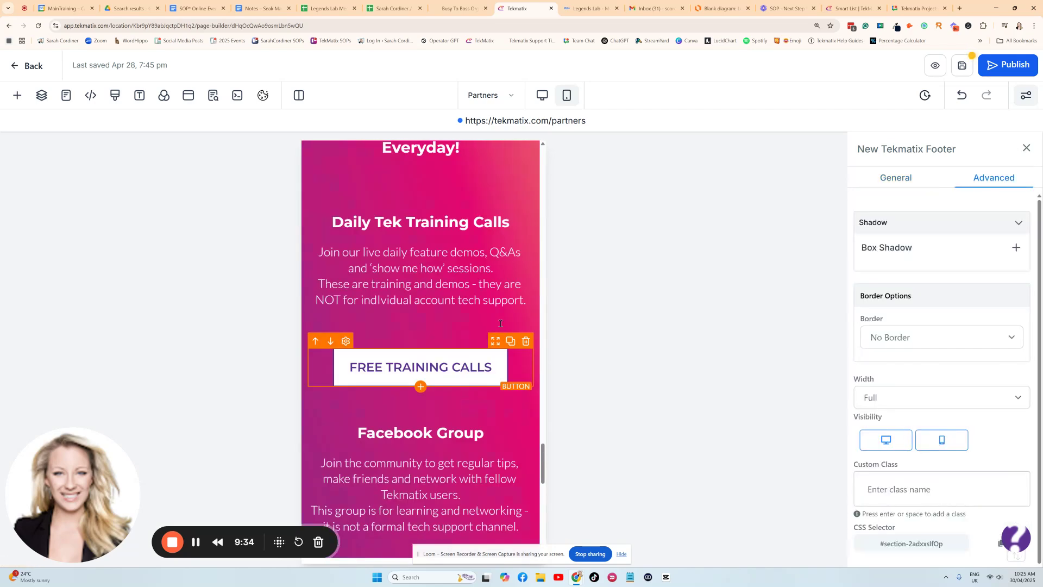
# Compare the "Tekmatix PARTNERS" hero section's margin and padding settings between desktop and mobile modes
pyautogui.click(542, 95)
pyautogui.scroll(5, 645, 296)
pyautogui.scroll(15, 645, 296)
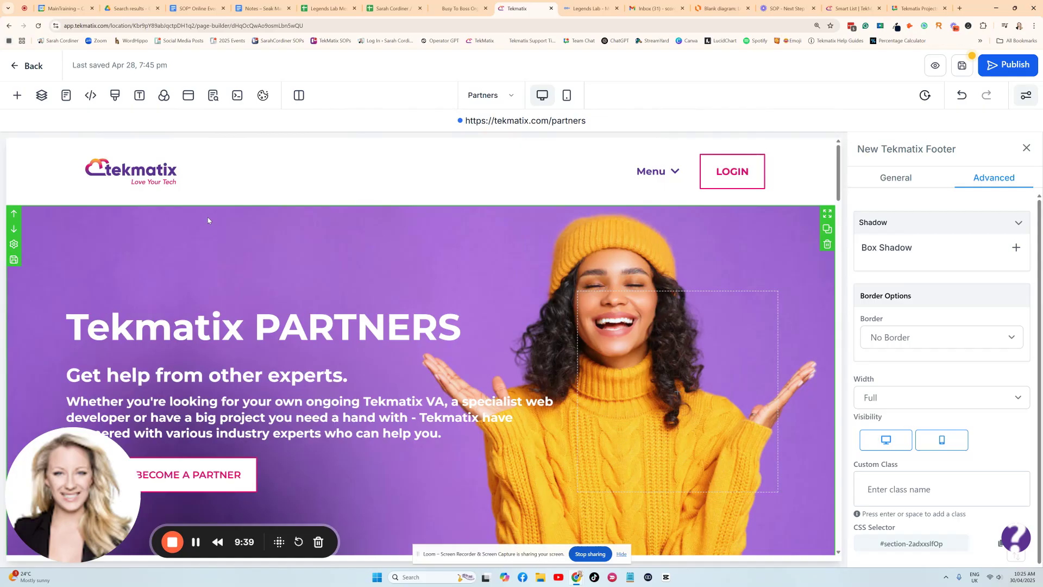
pyautogui.click(225, 216)
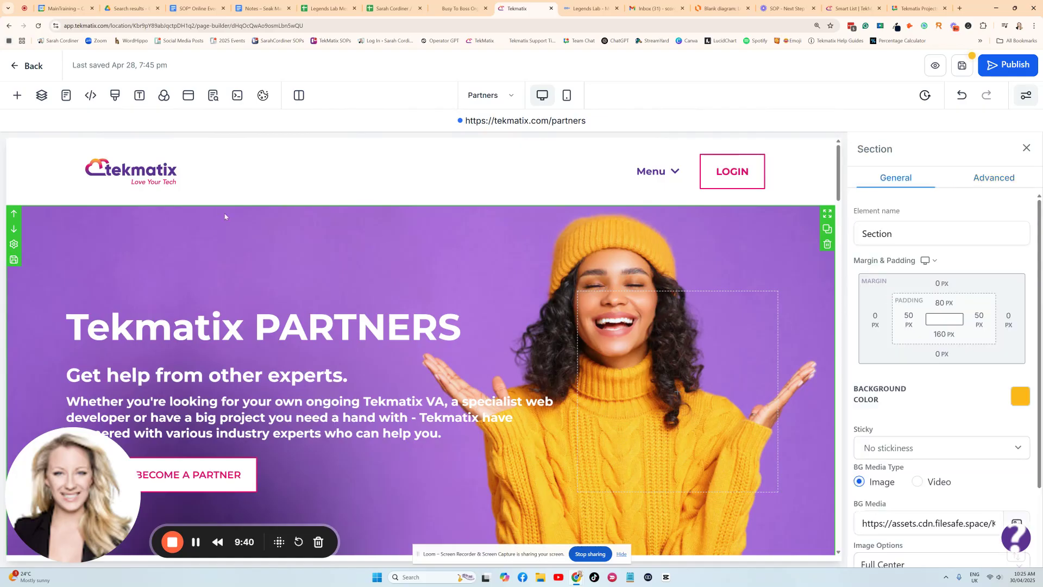
pyautogui.click(566, 95)
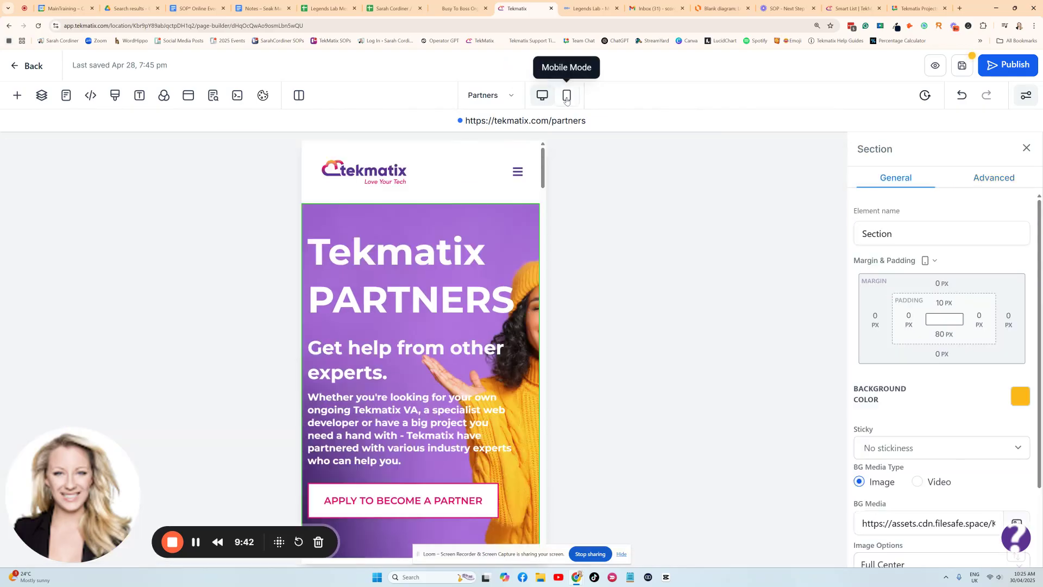
# Review the mobile layout from the hero down through the partner listings to the 24 hour support section
pyautogui.scroll(-1, 461, 226)
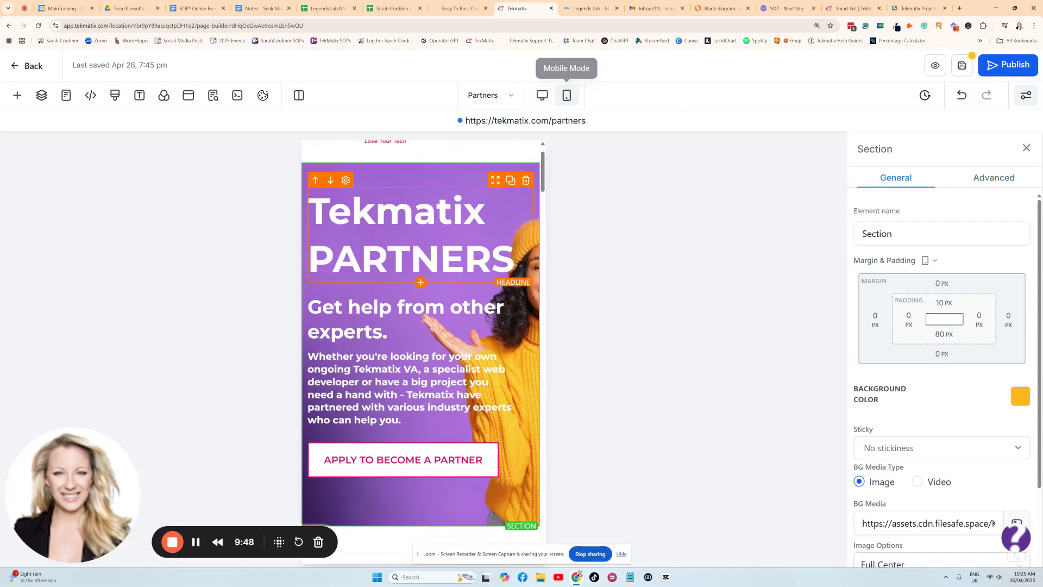
pyautogui.scroll(-15, 424, 282)
pyautogui.scroll(-12, 462, 352)
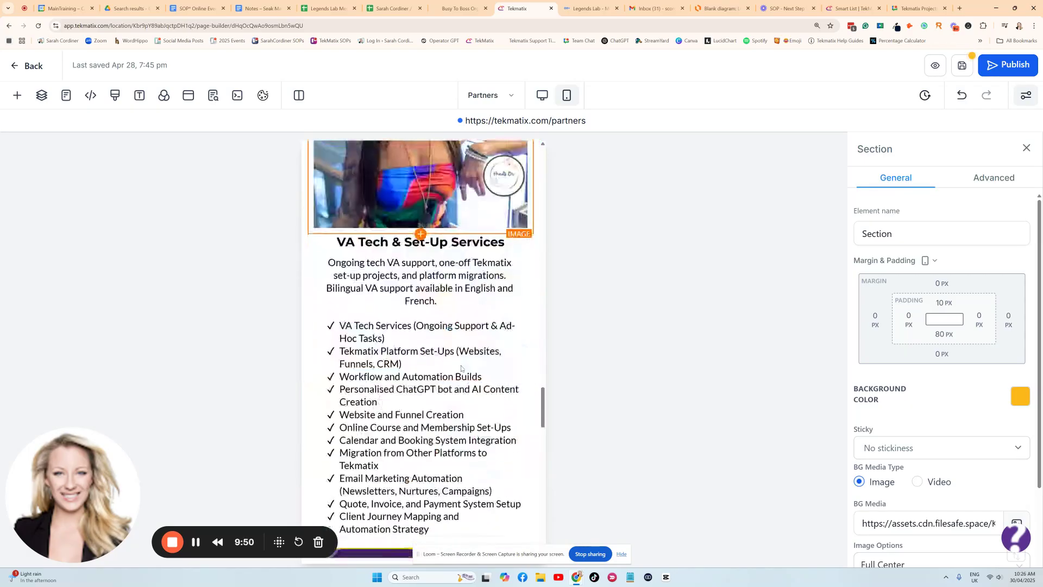
pyautogui.scroll(15, 461, 372)
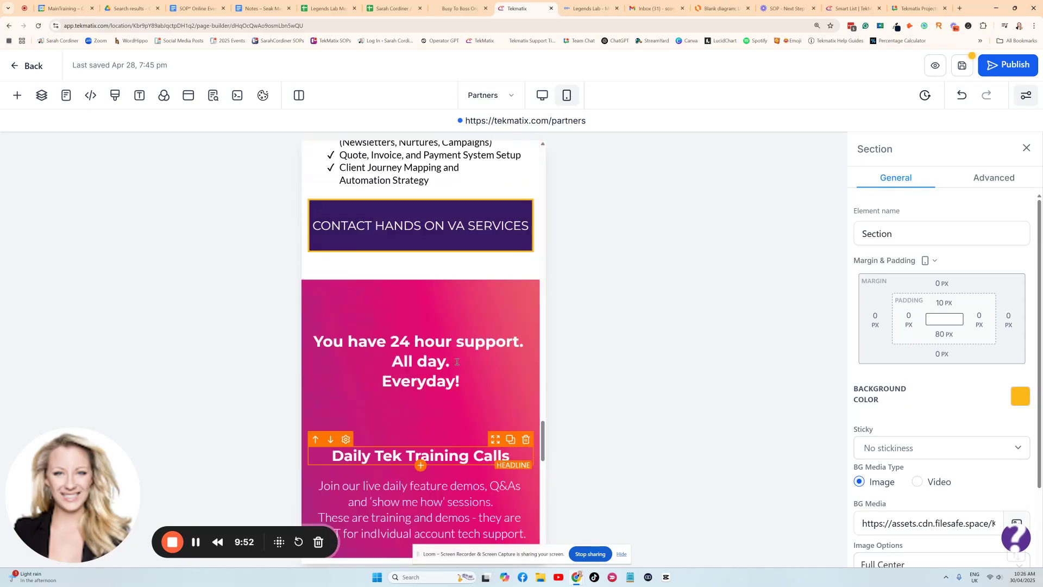
# Return the Partners page to desktop mode at the hero section and view the options in the help widget
pyautogui.click(543, 101)
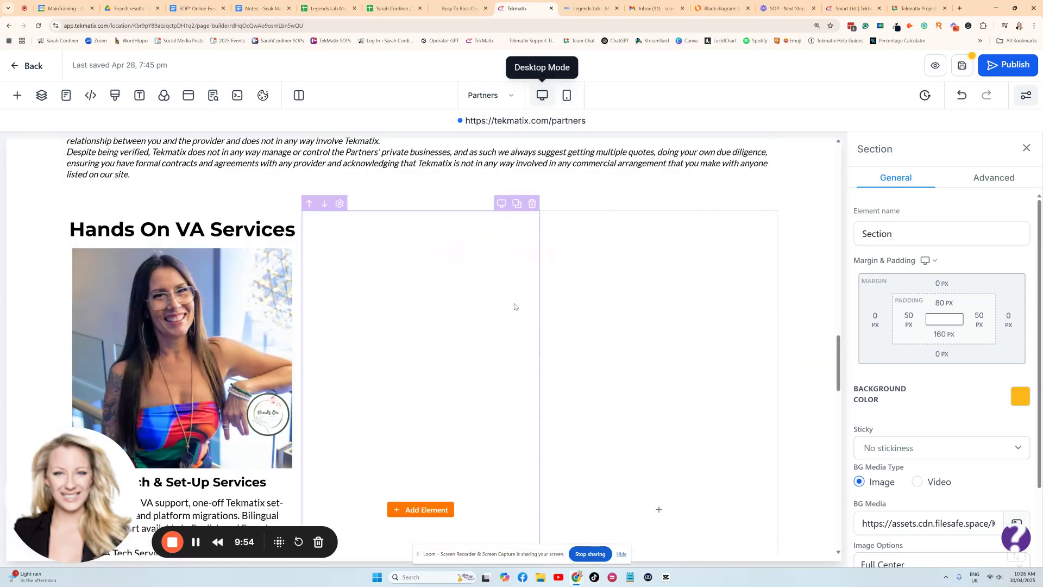
pyautogui.scroll(15, 538, 304)
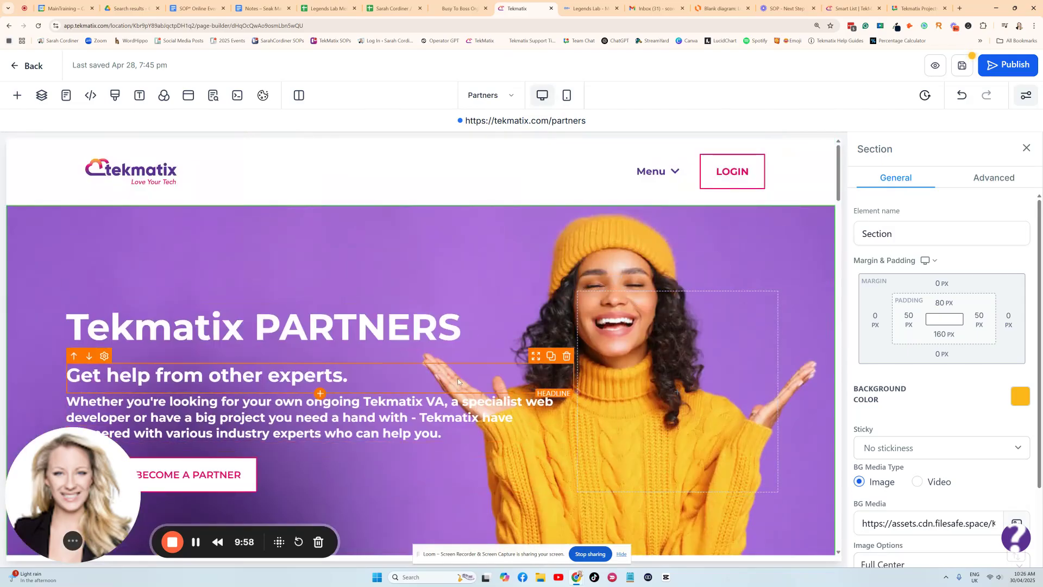
pyautogui.click(1016, 536)
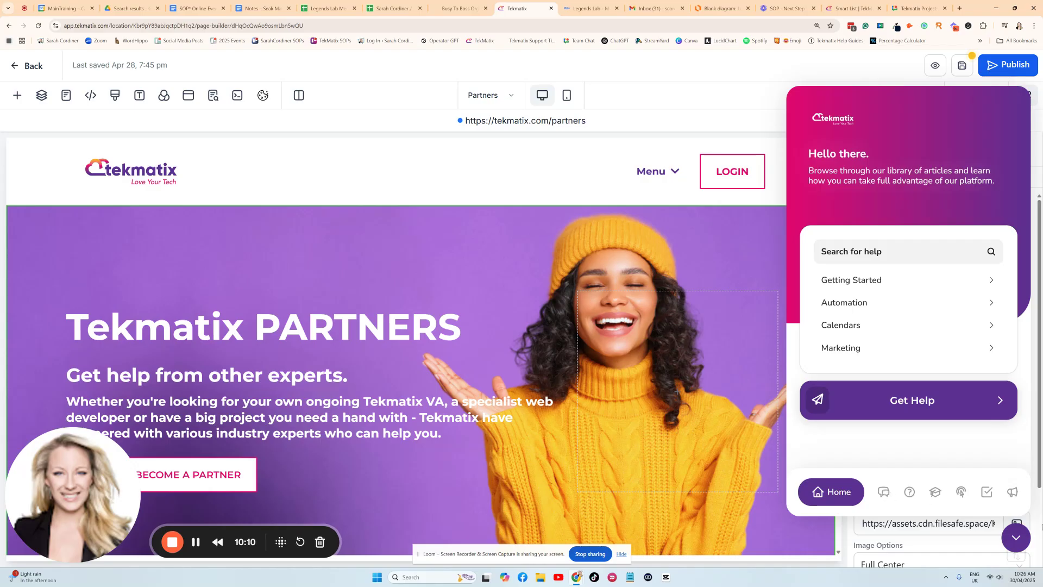
pyautogui.click(1018, 539)
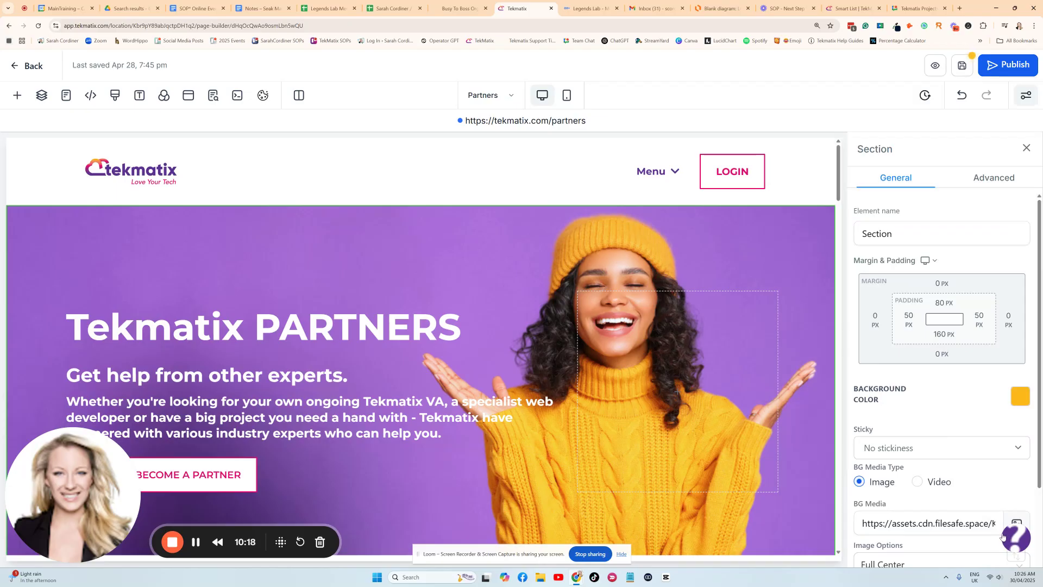
# Inspect the links inside the header's expanded navigation menu on desktop, then finish the menu editing
pyautogui.click(655, 171)
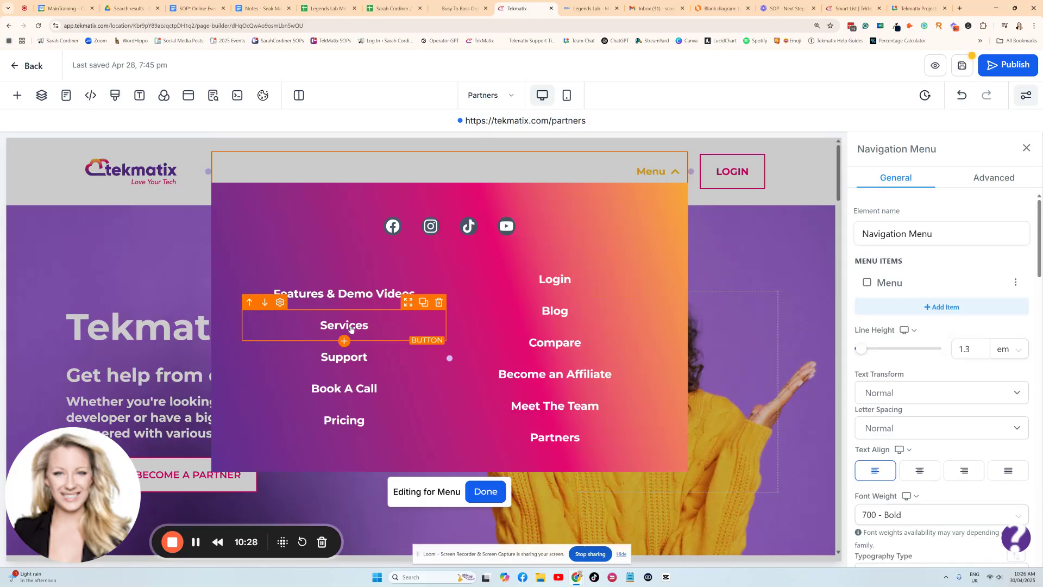
pyautogui.click(783, 226)
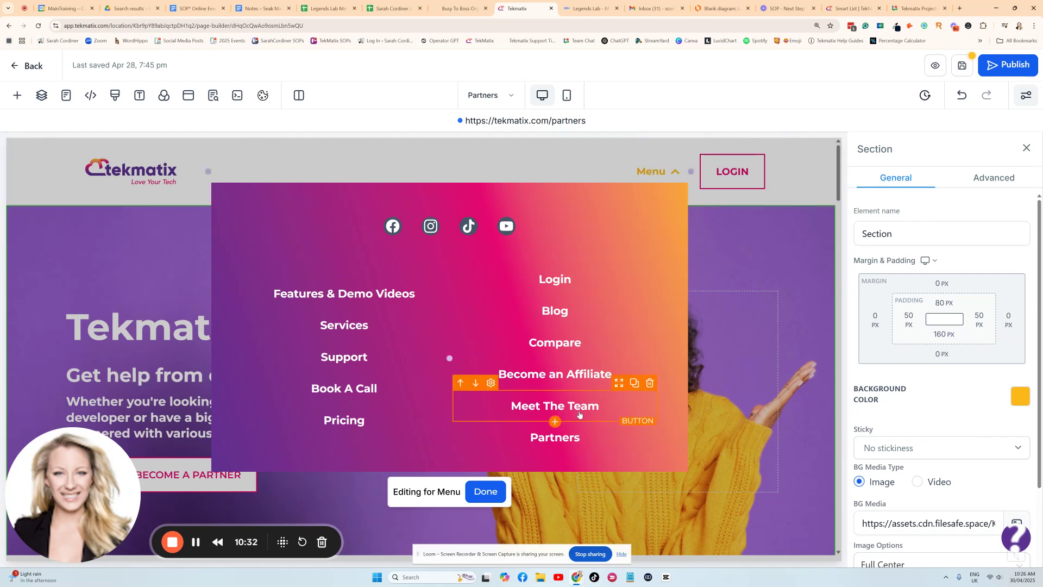
pyautogui.click(496, 493)
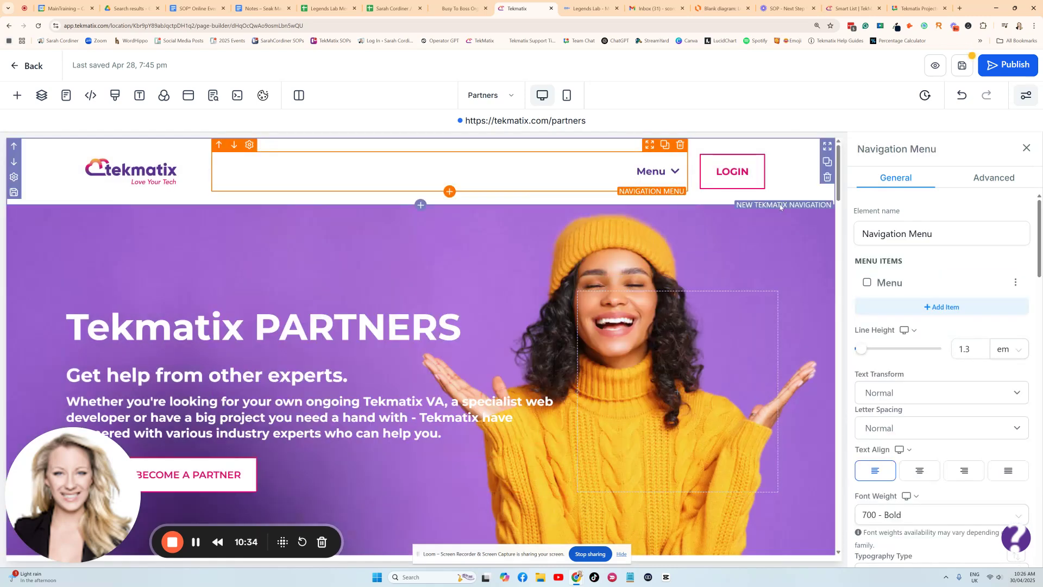
pyautogui.scroll(-2, 780, 207)
pyautogui.scroll(2, 782, 212)
pyautogui.scroll(-2, 806, 224)
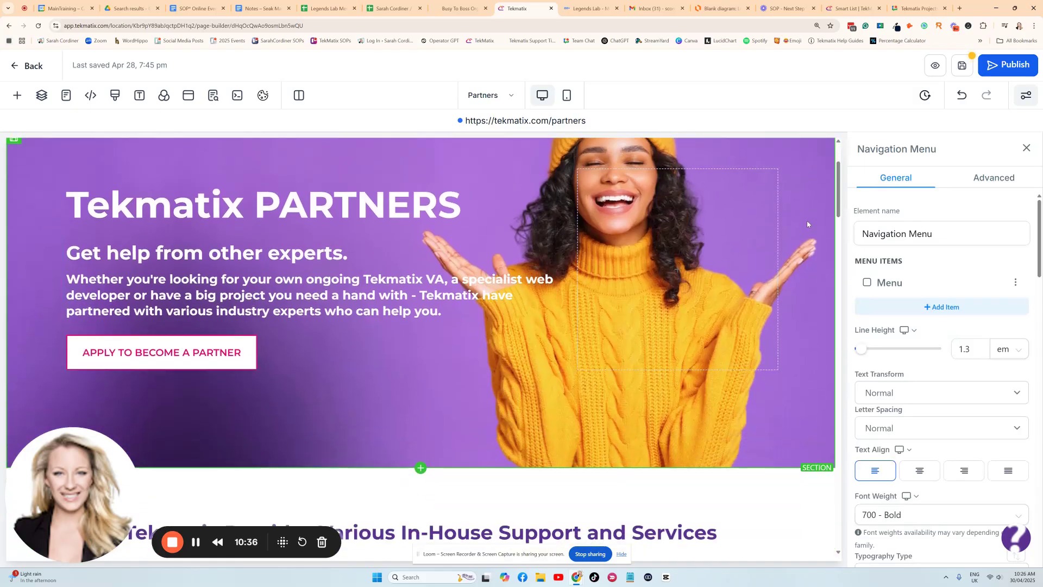
pyautogui.scroll(2, 806, 224)
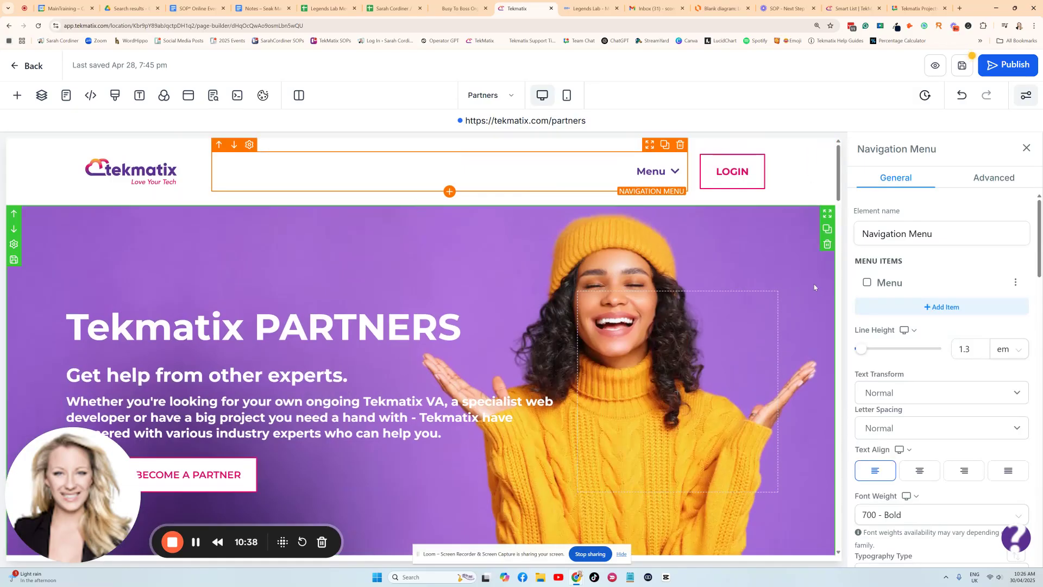